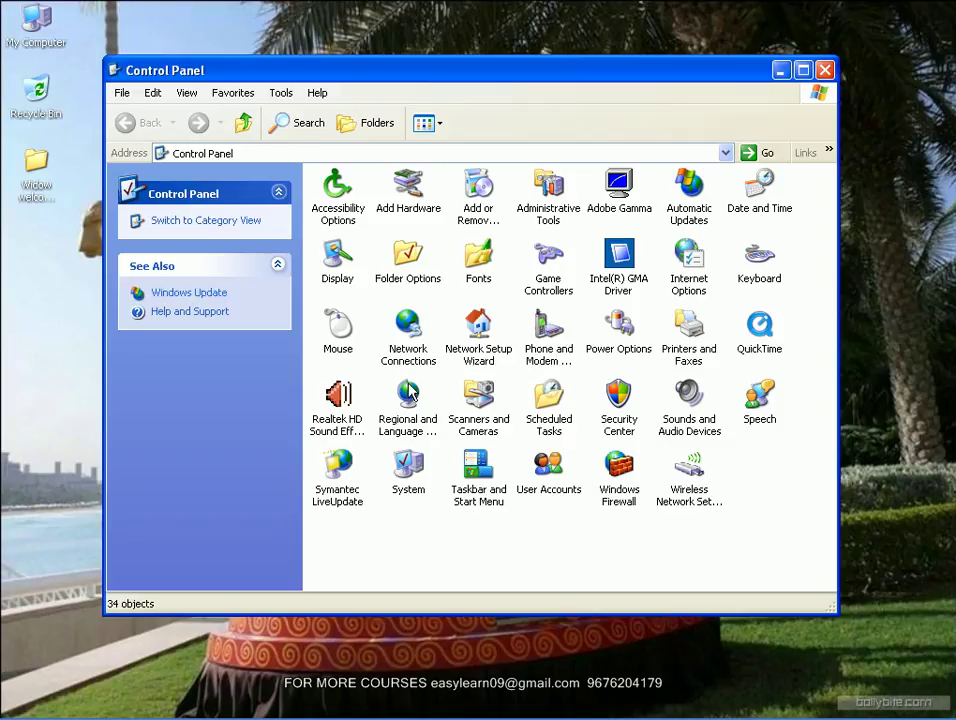
Open the Keyboard properties from Control Panel and lower the character repeat rate to about the middle of its range
{"action": "double_click", "coordinate": [760, 258]}
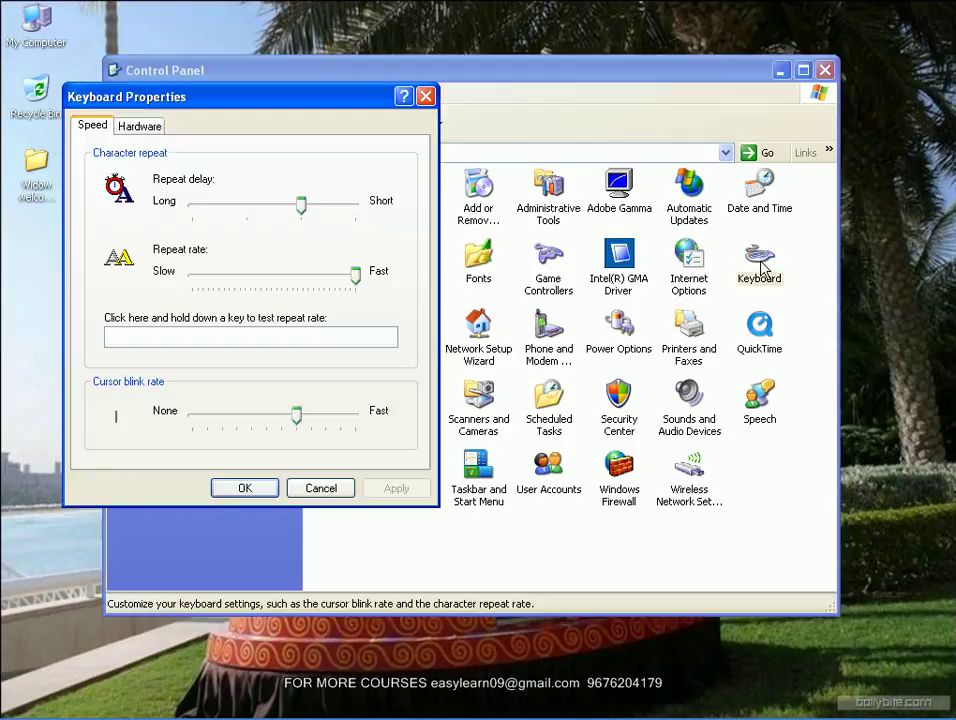
{"action": "left_click_drag", "start_coordinate": [508, 76], "coordinate": [559, 164]}
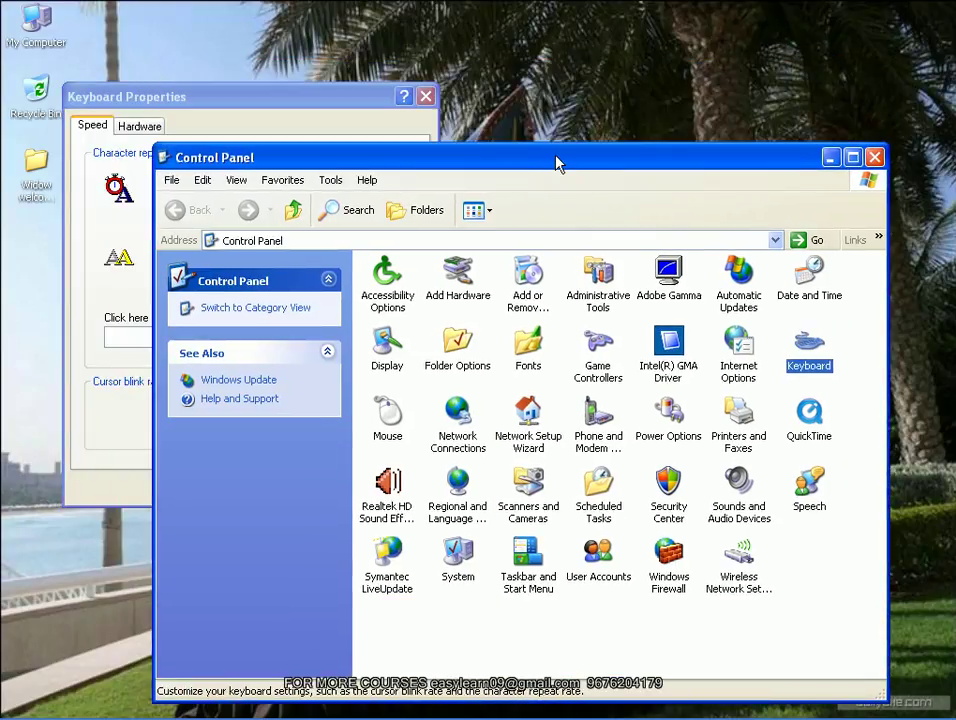
{"action": "left_click", "coordinate": [279, 92]}
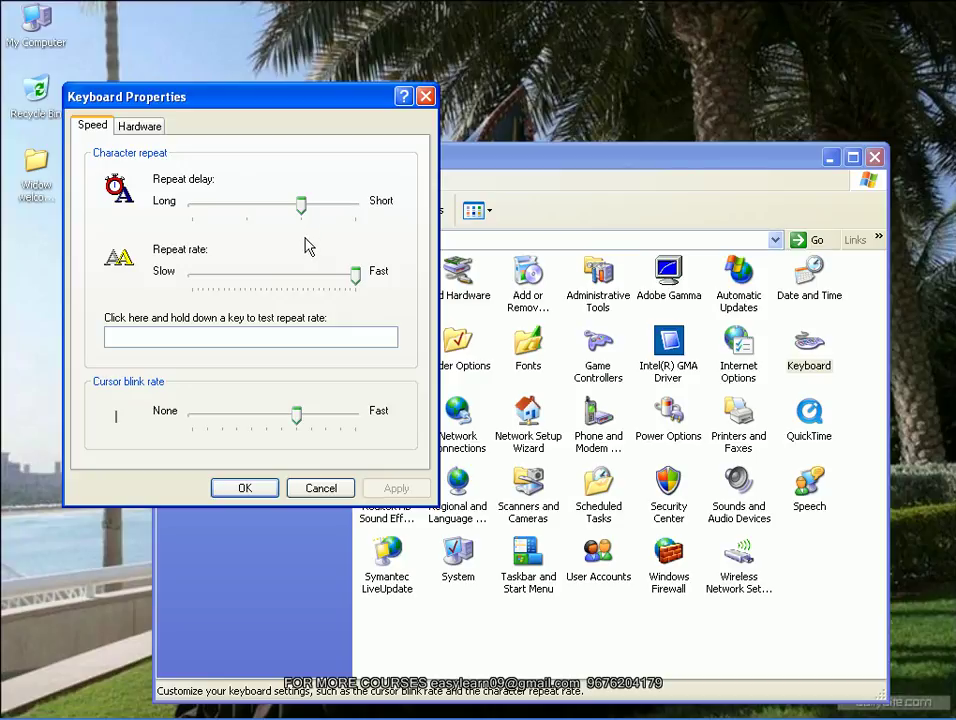
{"action": "left_click_drag", "start_coordinate": [357, 280], "coordinate": [266, 279]}
{"action": "left_click_drag", "start_coordinate": [300, 105], "coordinate": [373, 91]}
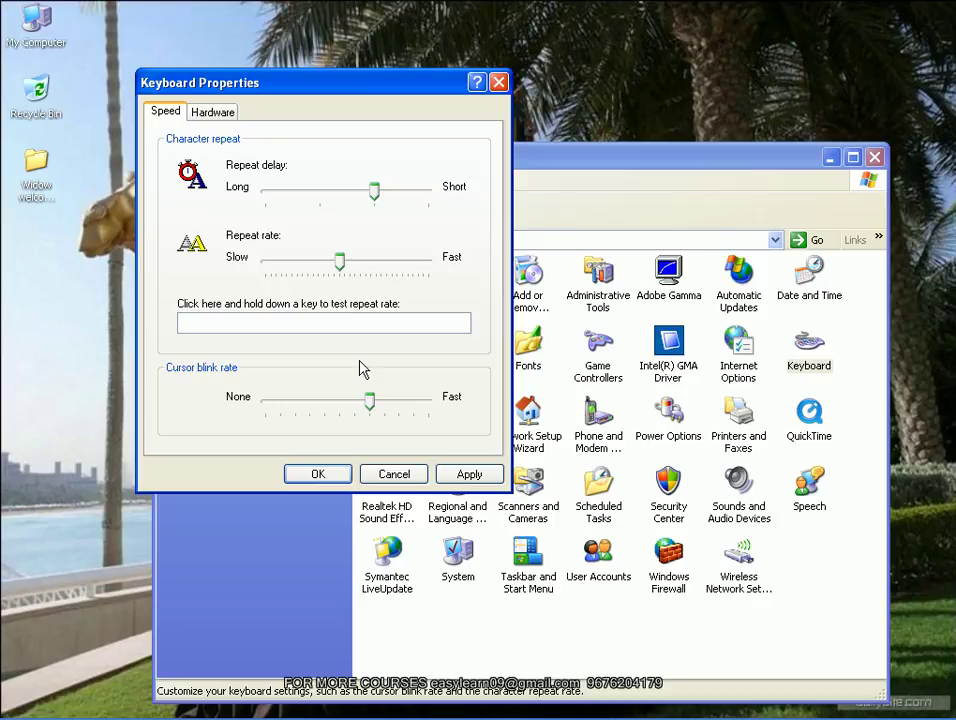
Launch Microsoft Word by running "winword", maximize its window and close the Getting Started pane
{"action": "key", "text": "super+r"}
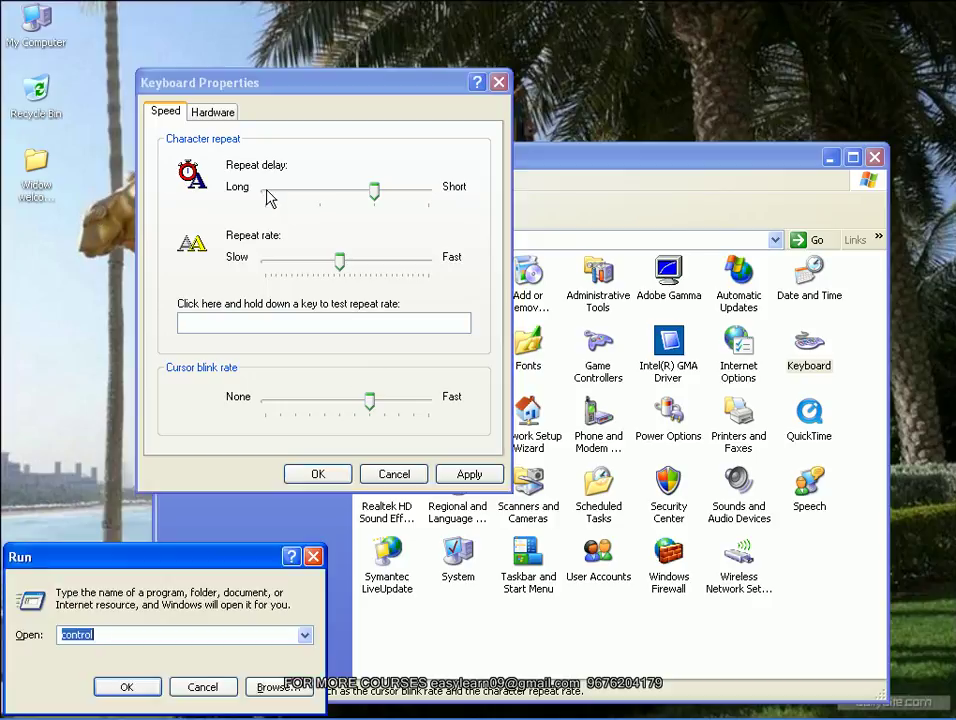
{"action": "type", "text": "winword"}
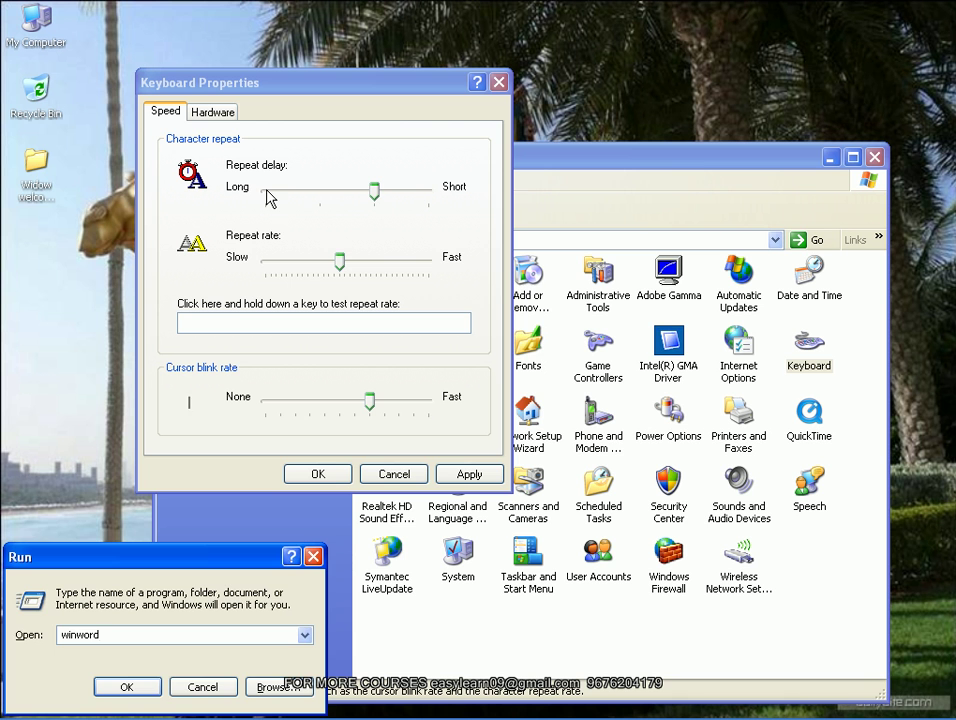
{"action": "key", "text": "Return"}
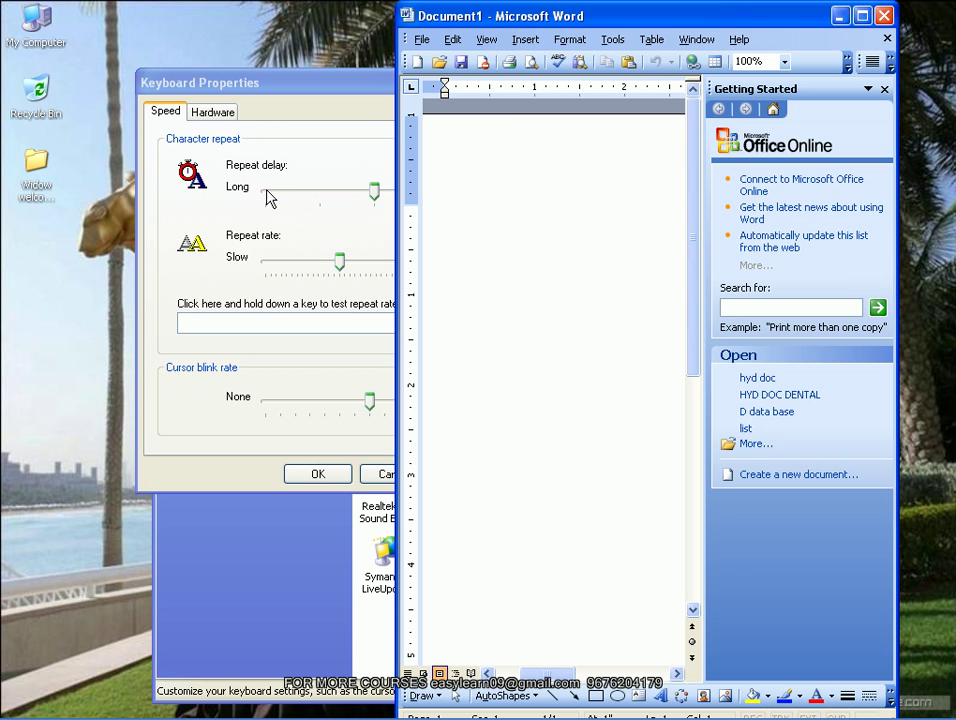
{"action": "double_click", "coordinate": [645, 14]}
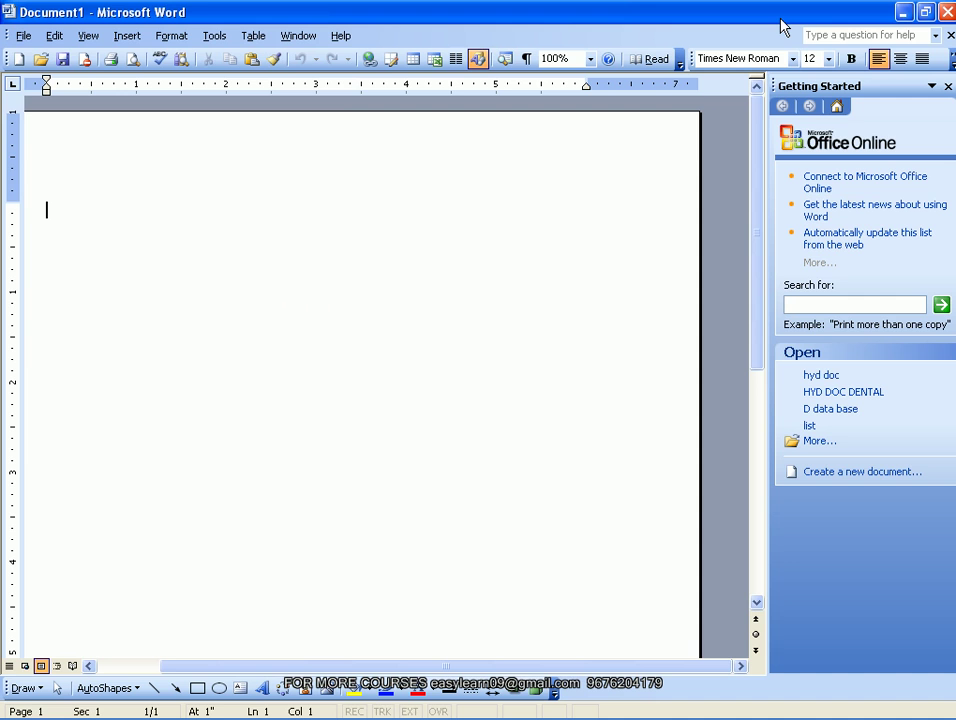
{"action": "left_click", "coordinate": [947, 86]}
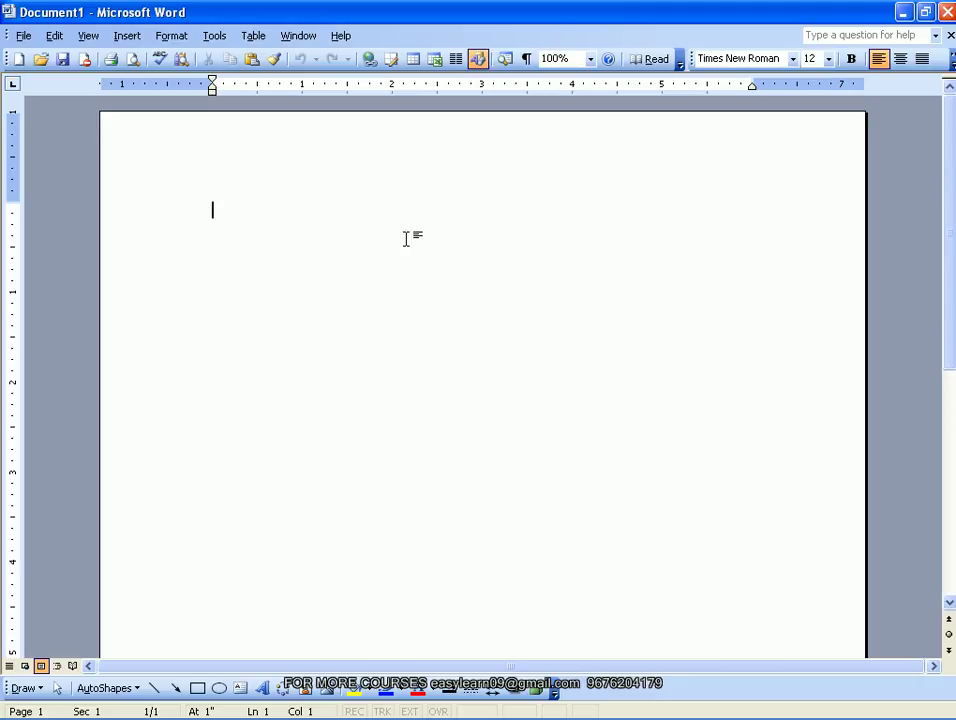
Enter "This is my typing speed" as the document's first line and begin a second line
{"action": "type", "text": "This is "}
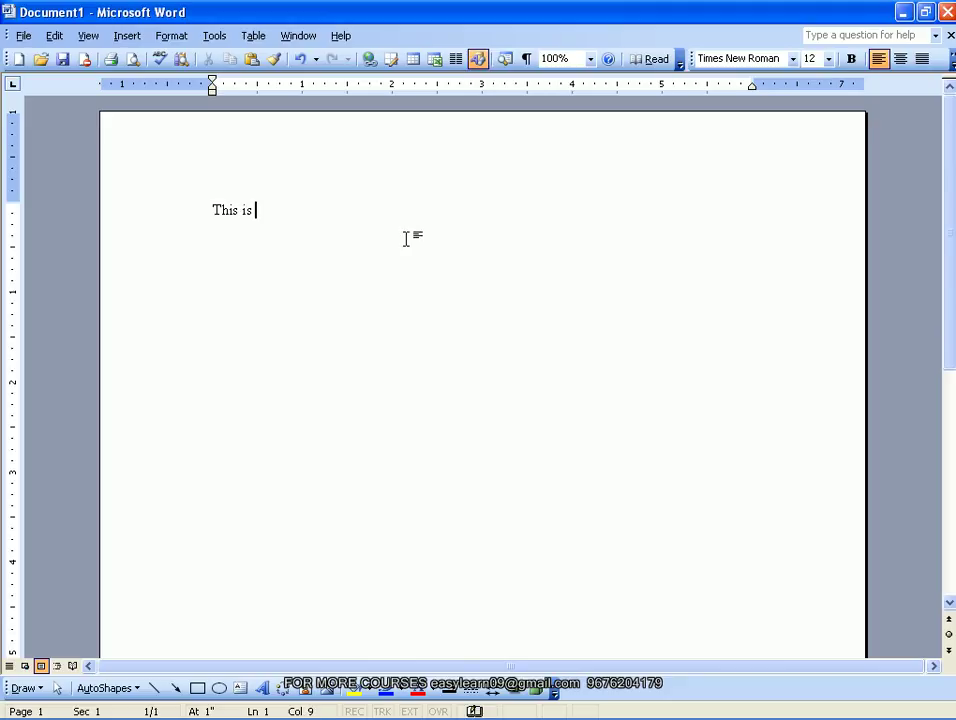
{"action": "type", "text": "my typing speed"}
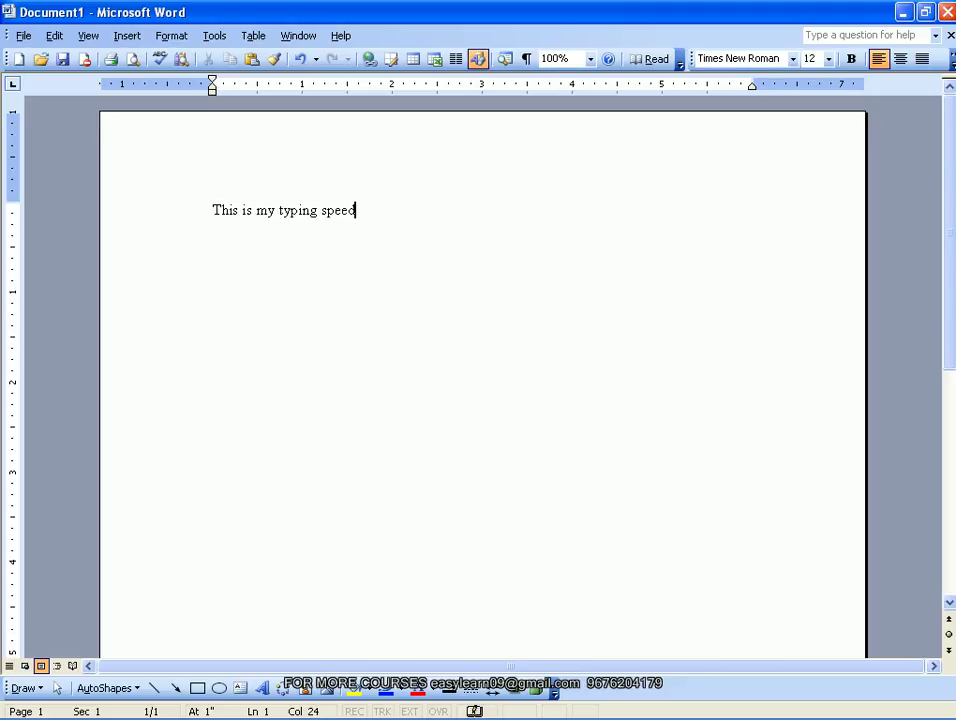
{"action": "key", "text": "Return"}
Fill the second line with "This" followed by repeated t, h, i and s letters and a long run of a's
{"action": "type", "text": "t"}
{"action": "type", "text": "h"}
{"action": "type", "text": "is"}
{"action": "type", "text": "ttt "}
{"action": "type", "text": "h"}
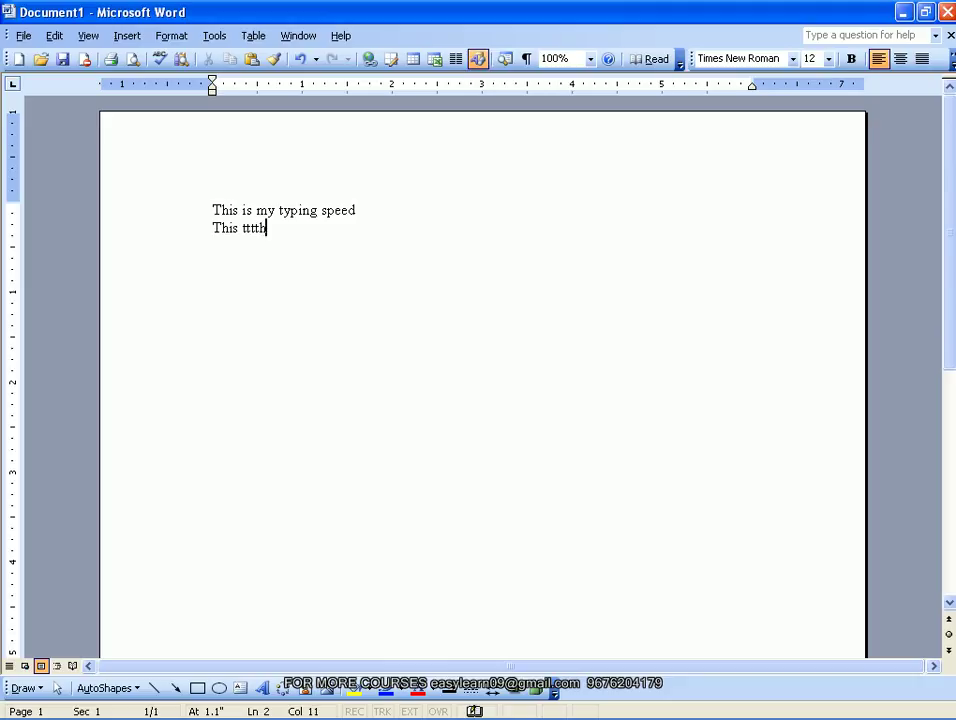
{"action": "type", "text": "hhhhhiiiiiiss"}
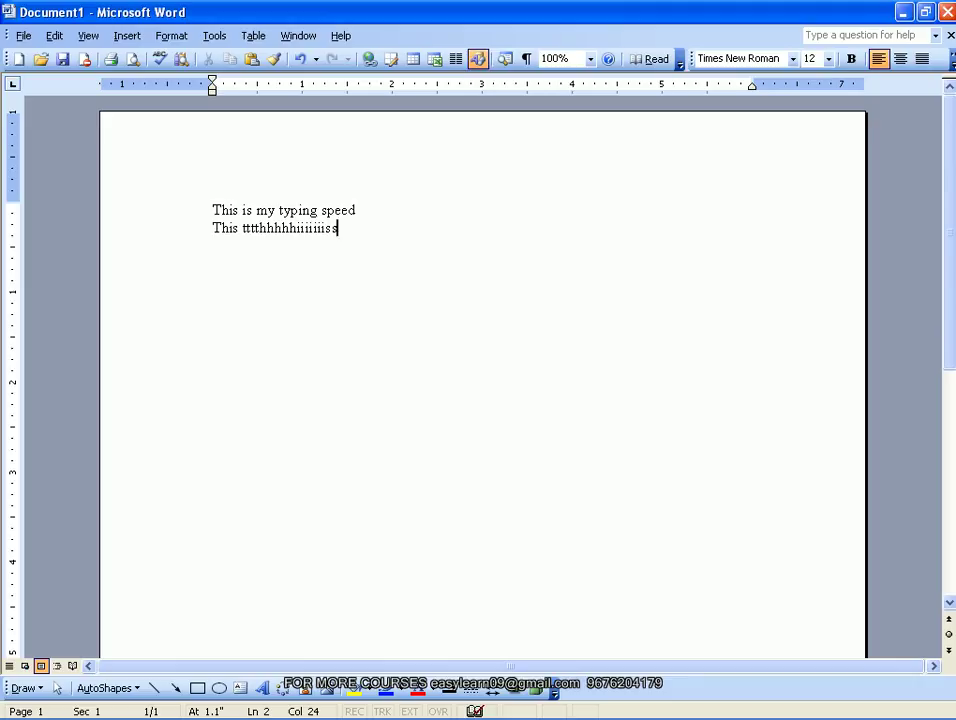
{"action": "type", "text": "aaaaa"}
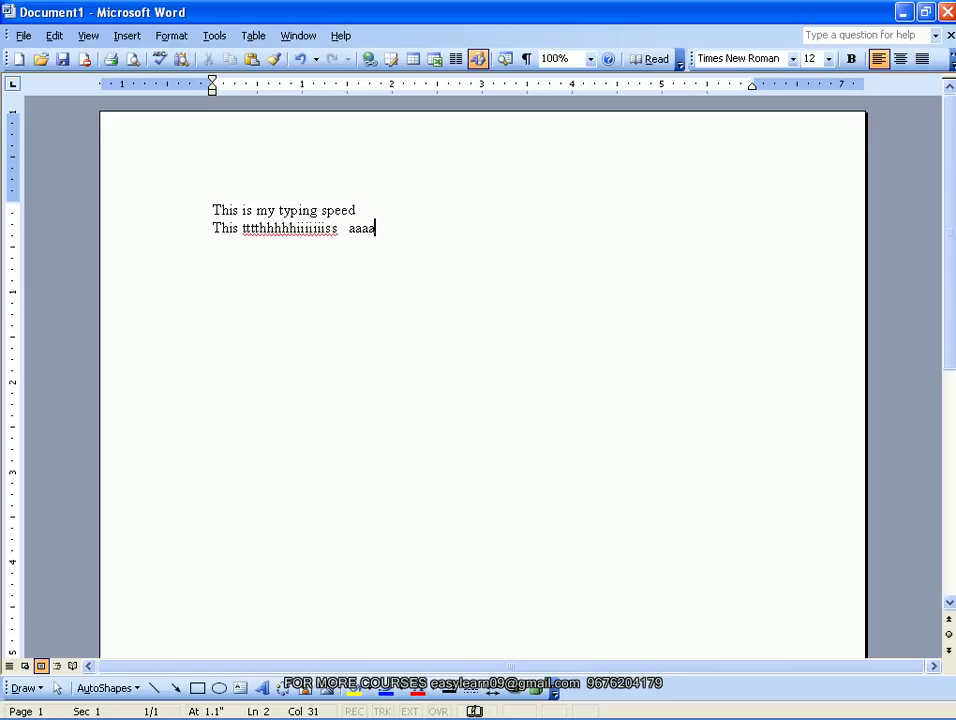
{"action": "type", "text": "aaaaaaaaaaaaaaaaaaaaaaaa"}
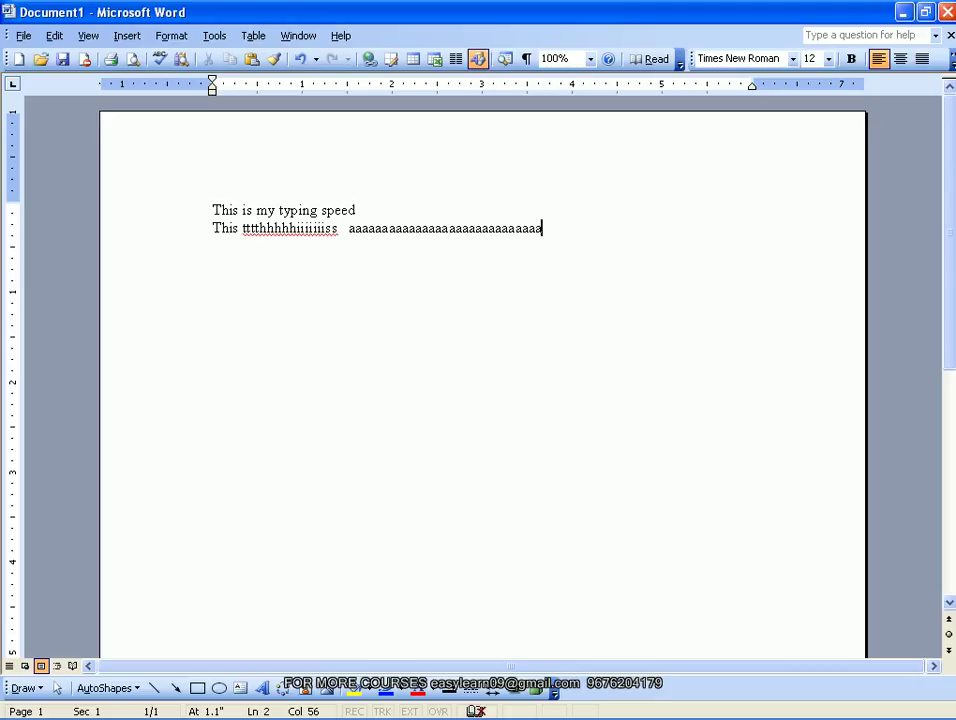
Minimize the Word document and reposition the Keyboard Properties dialog higher on the desktop
{"action": "double_click", "coordinate": [533, 19]}
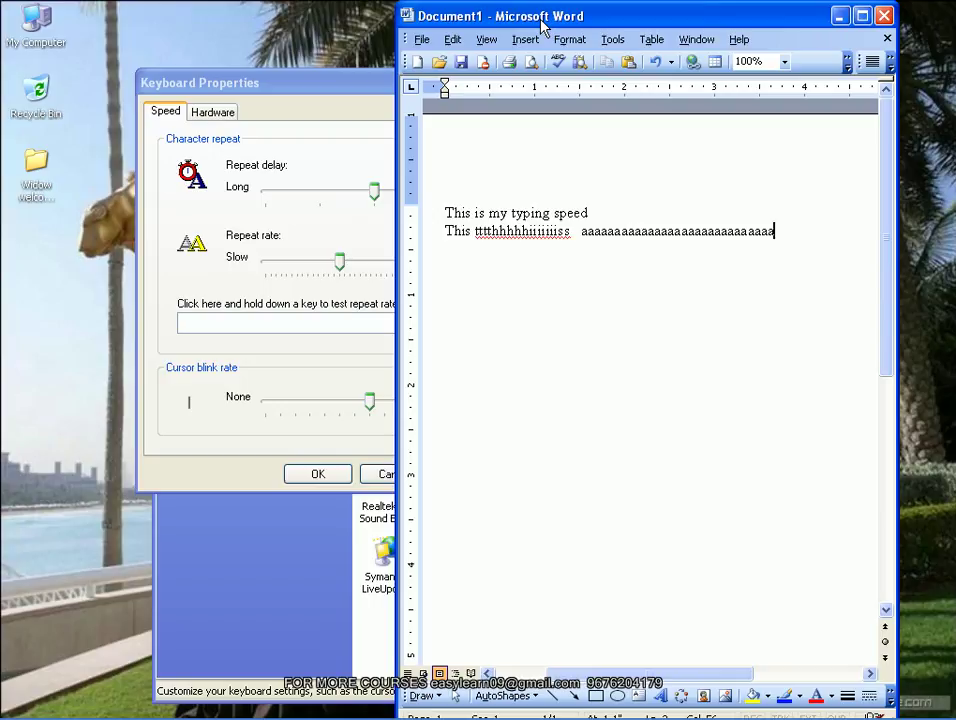
{"action": "left_click", "coordinate": [885, 17]}
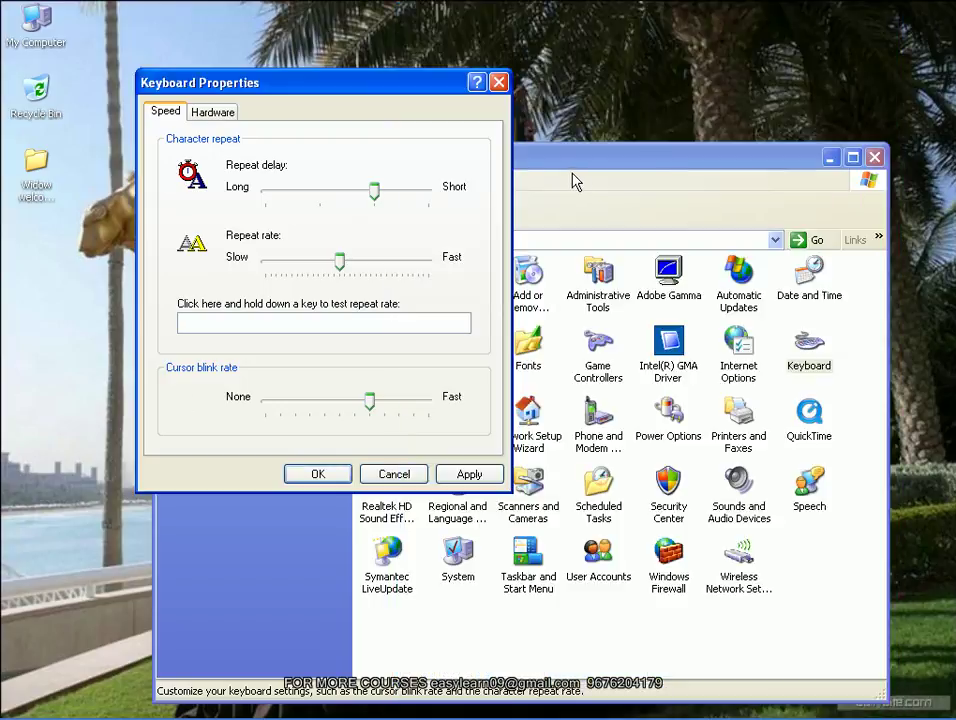
{"action": "left_click_drag", "start_coordinate": [360, 85], "coordinate": [414, 54]}
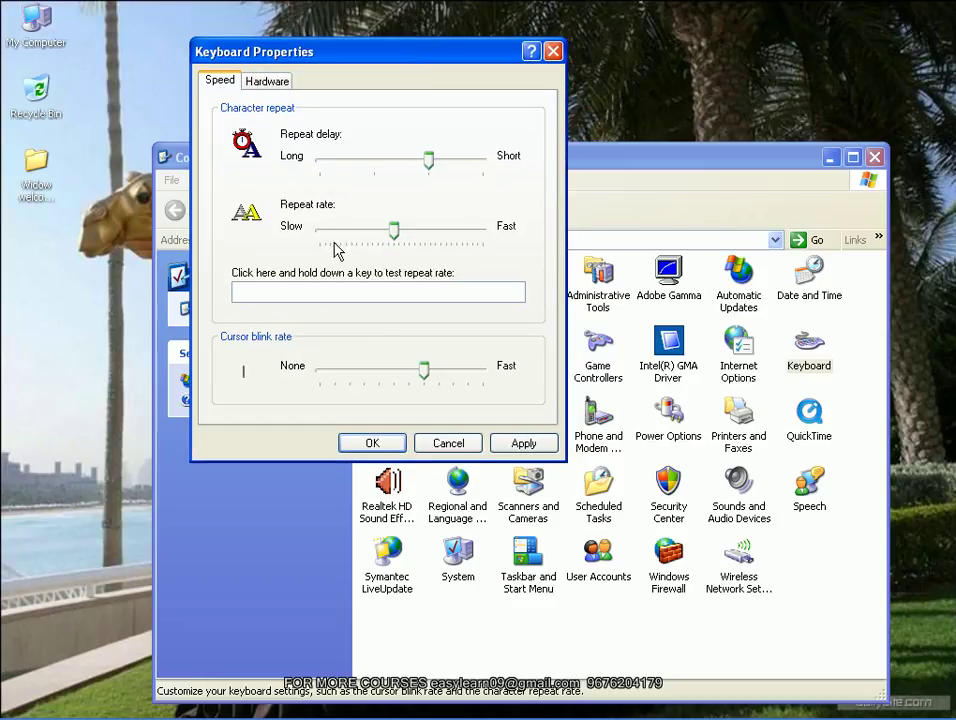
Test the current repeat rate with a long run of a's in the test box and clear the box
{"action": "left_click", "coordinate": [286, 290]}
{"action": "type", "text": "aaaaaaaaaaaaaaaa"}
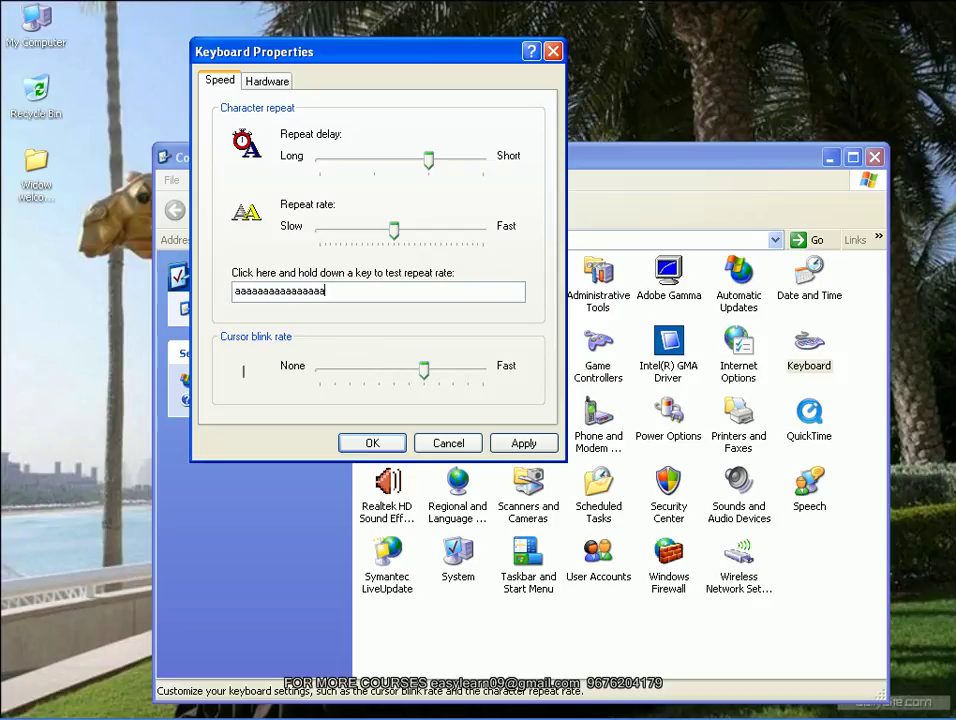
{"action": "type", "text": "aaaaaaaaaaaaaaaaaaaa"}
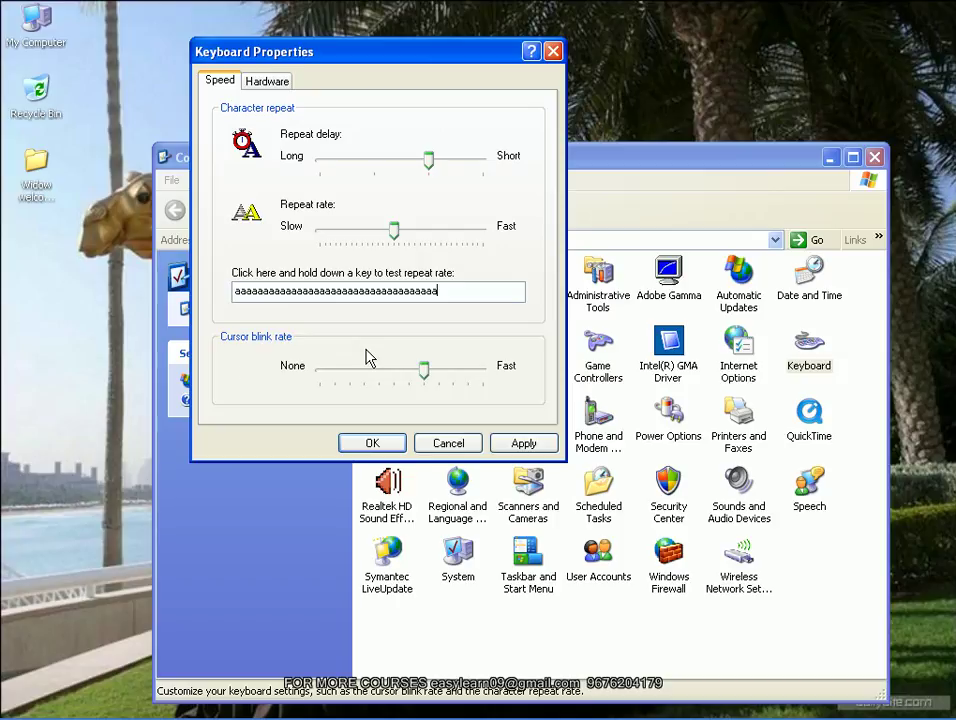
{"action": "key", "text": "BackSpace"}
{"action": "key", "text": "BackSpace"}
{"action": "key", "text": "BackSpace"}
{"action": "key", "text": "BackSpace"}
{"action": "key", "text": "BackSpace"}
{"action": "key", "text": "BackSpace"}
{"action": "key", "text": "BackSpace"}
{"action": "key", "text": "BackSpace"}
{"action": "key", "text": "BackSpace"}
{"action": "key", "text": "BackSpace"}
{"action": "key", "text": "BackSpace"}
{"action": "key", "text": "BackSpace"}
{"action": "key", "text": "BackSpace"}
{"action": "key", "text": "BackSpace"}
{"action": "key", "text": "BackSpace"}
{"action": "key", "text": "BackSpace"}
{"action": "key", "text": "BackSpace"}
{"action": "key", "text": "BackSpace"}
{"action": "key", "text": "BackSpace"}
{"action": "key", "text": "BackSpace"}
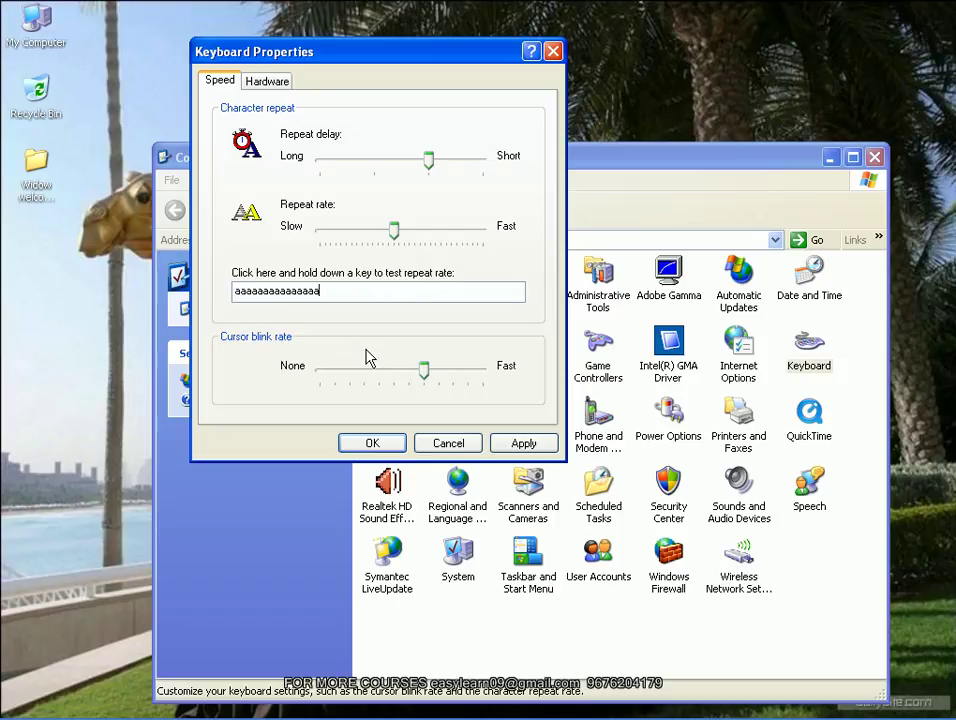
{"action": "key", "text": "BackSpace"}
{"action": "key", "text": "BackSpace"}
{"action": "key", "text": "BackSpace"}
{"action": "key", "text": "BackSpace"}
{"action": "key", "text": "BackSpace"}
{"action": "key", "text": "BackSpace"}
{"action": "key", "text": "BackSpace"}
{"action": "key", "text": "BackSpace"}
{"action": "key", "text": "BackSpace"}
{"action": "key", "text": "BackSpace"}
{"action": "key", "text": "BackSpace"}
{"action": "key", "text": "BackSpace"}
{"action": "key", "text": "BackSpace"}
{"action": "key", "text": "BackSpace"}
{"action": "key", "text": "BackSpace"}
{"action": "key", "text": "BackSpace"}
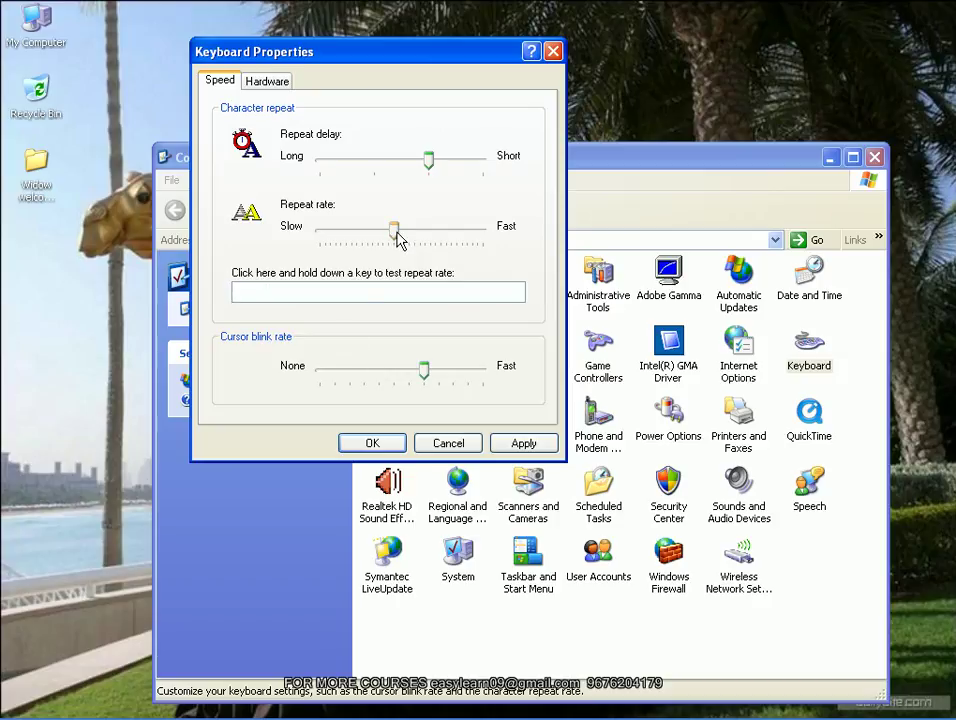
Set the repeat rate to its slowest setting, test it with a run of a's and clear the test box
{"action": "left_click_drag", "start_coordinate": [397, 236], "coordinate": [282, 239]}
{"action": "type", "text": "aaaaaaaaaaaa"}
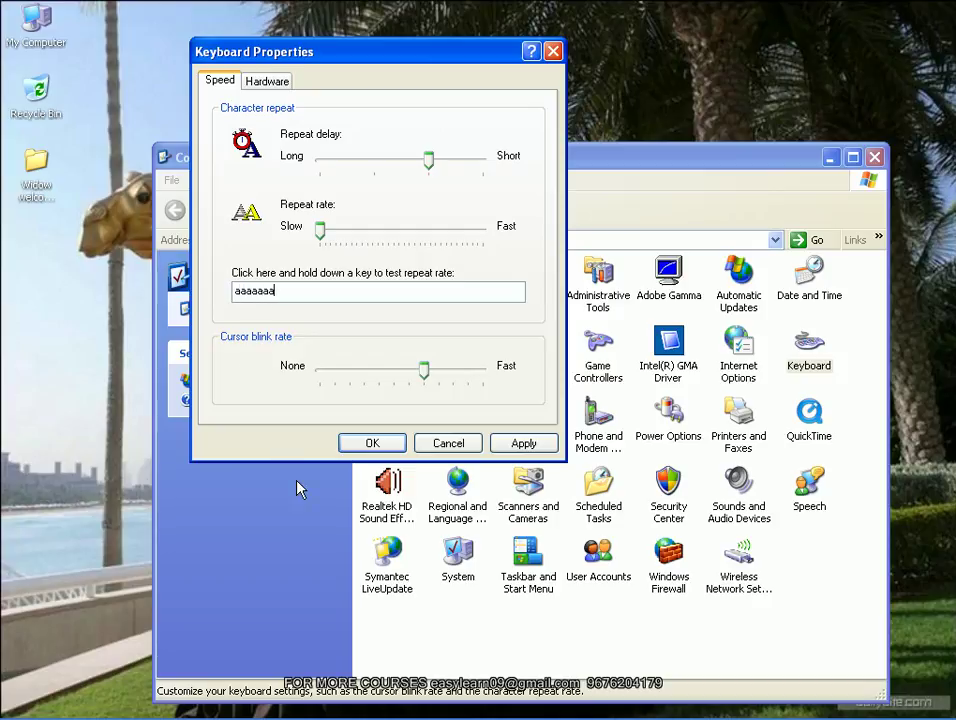
{"action": "type", "text": "aaaaaaaa"}
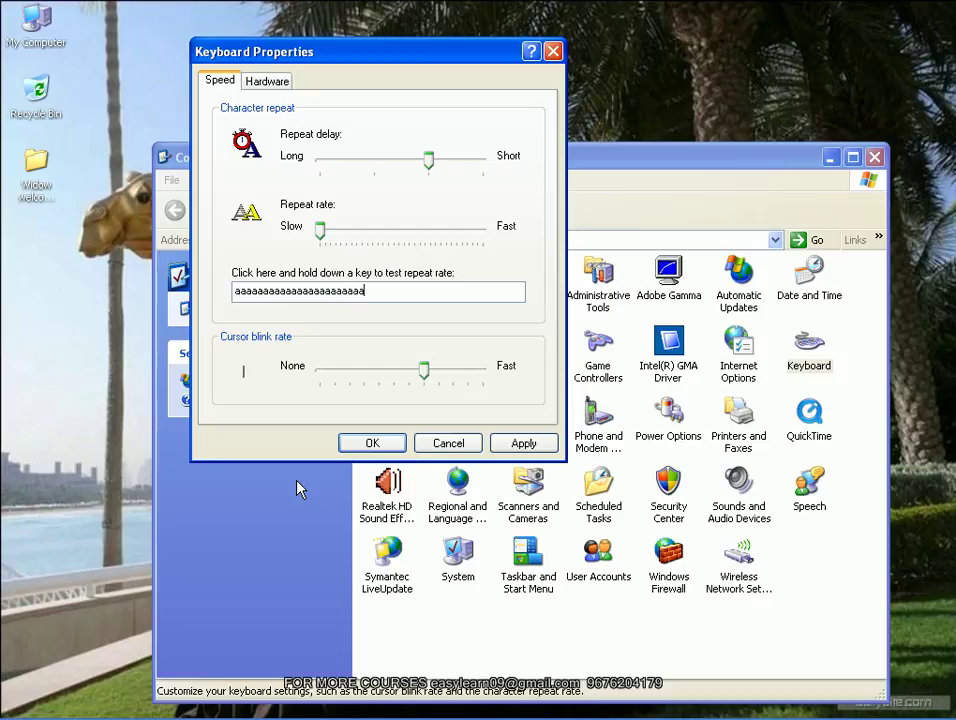
{"action": "left_click_drag", "start_coordinate": [373, 288], "coordinate": [143, 295]}
{"action": "key", "text": "BackSpace"}
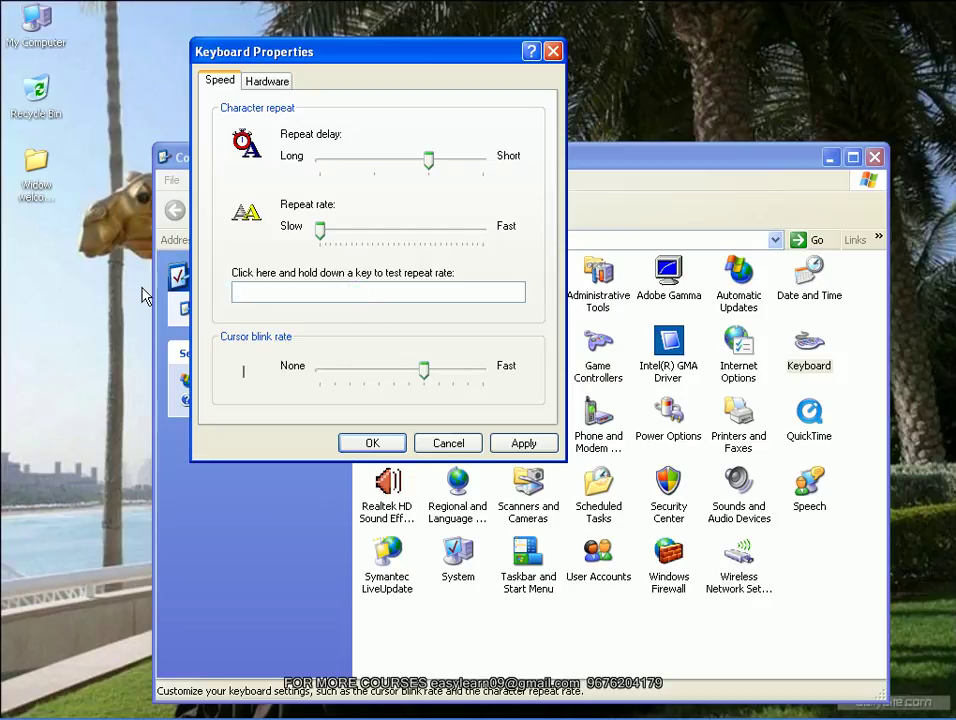
Set the repeat rate to its fastest setting, test it with a run of a's and clear the test box
{"action": "left_click_drag", "start_coordinate": [320, 230], "coordinate": [527, 238]}
{"action": "left_click", "coordinate": [299, 292]}
{"action": "type", "text": "aaaaaaaaaaaaaaaaaaaaaaaaaaaaaaaaaaaaaaaaaaaaa"}
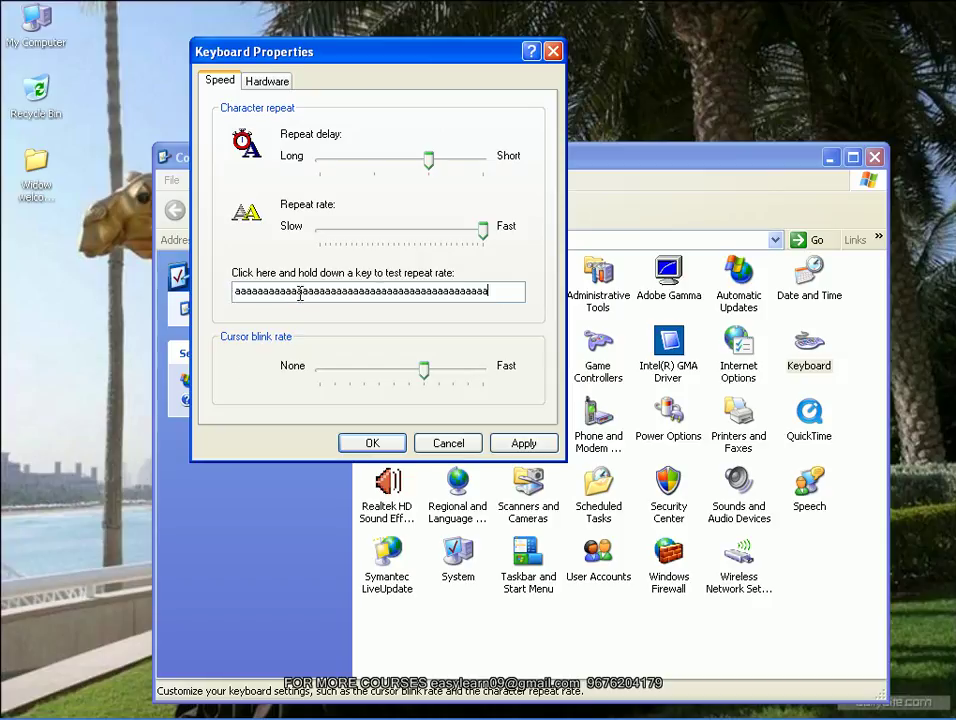
{"action": "key", "text": "BackSpace"}
{"action": "key", "text": "BackSpace"}
{"action": "key", "text": "BackSpace"}
{"action": "key", "text": "BackSpace"}
{"action": "key", "text": "BackSpace"}
{"action": "key", "text": "BackSpace"}
{"action": "key", "text": "BackSpace"}
{"action": "key", "text": "BackSpace"}
{"action": "key", "text": "BackSpace"}
{"action": "key", "text": "BackSpace"}
{"action": "key", "text": "BackSpace"}
{"action": "key", "text": "BackSpace"}
{"action": "key", "text": "BackSpace"}
{"action": "key", "text": "BackSpace"}
{"action": "key", "text": "BackSpace"}
{"action": "key", "text": "BackSpace"}
{"action": "key", "text": "BackSpace"}
{"action": "key", "text": "BackSpace"}
{"action": "key", "text": "BackSpace"}
{"action": "key", "text": "BackSpace"}
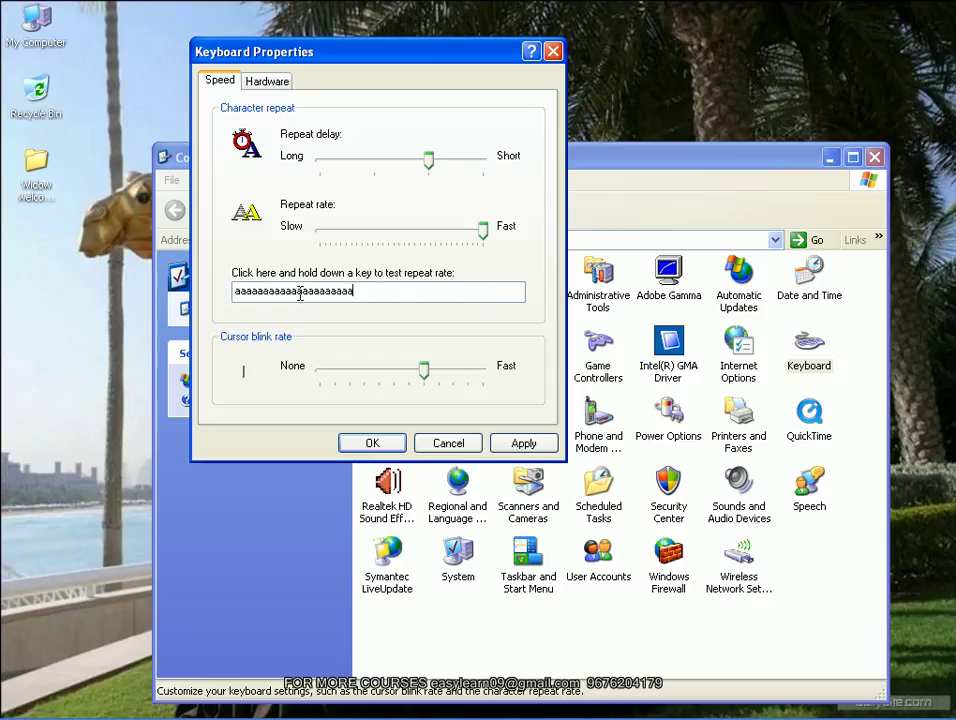
{"action": "key", "text": "BackSpace"}
{"action": "key", "text": "BackSpace"}
{"action": "key", "text": "BackSpace"}
{"action": "key", "text": "BackSpace"}
{"action": "key", "text": "BackSpace"}
{"action": "key", "text": "BackSpace"}
{"action": "key", "text": "BackSpace"}
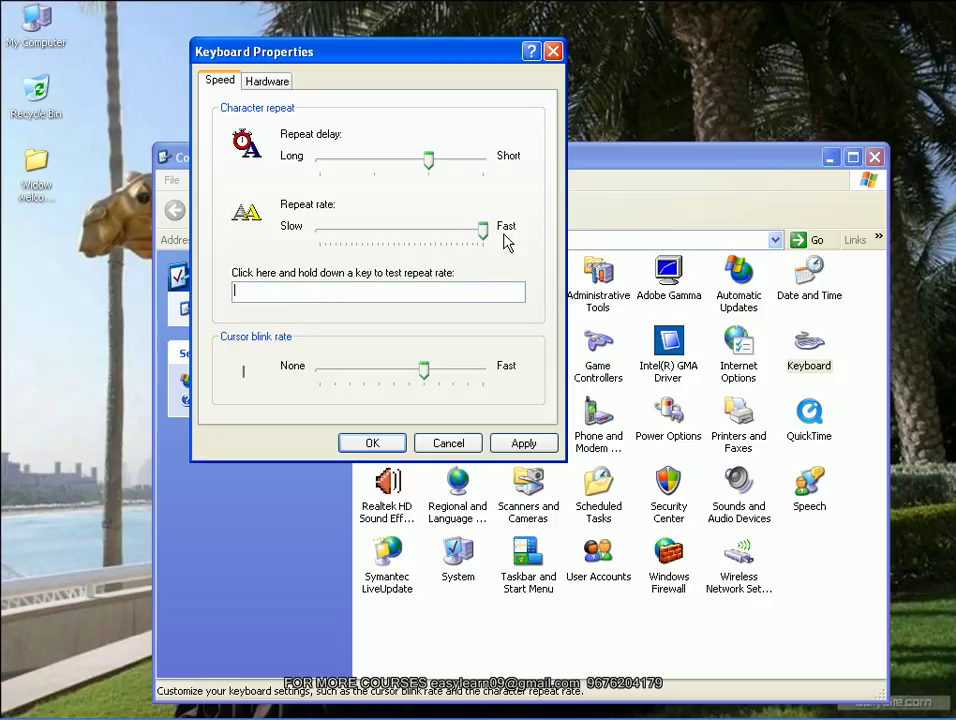
Set the repeat rate to about the middle between Slow and Fast
{"action": "left_click_drag", "start_coordinate": [485, 235], "coordinate": [403, 236]}
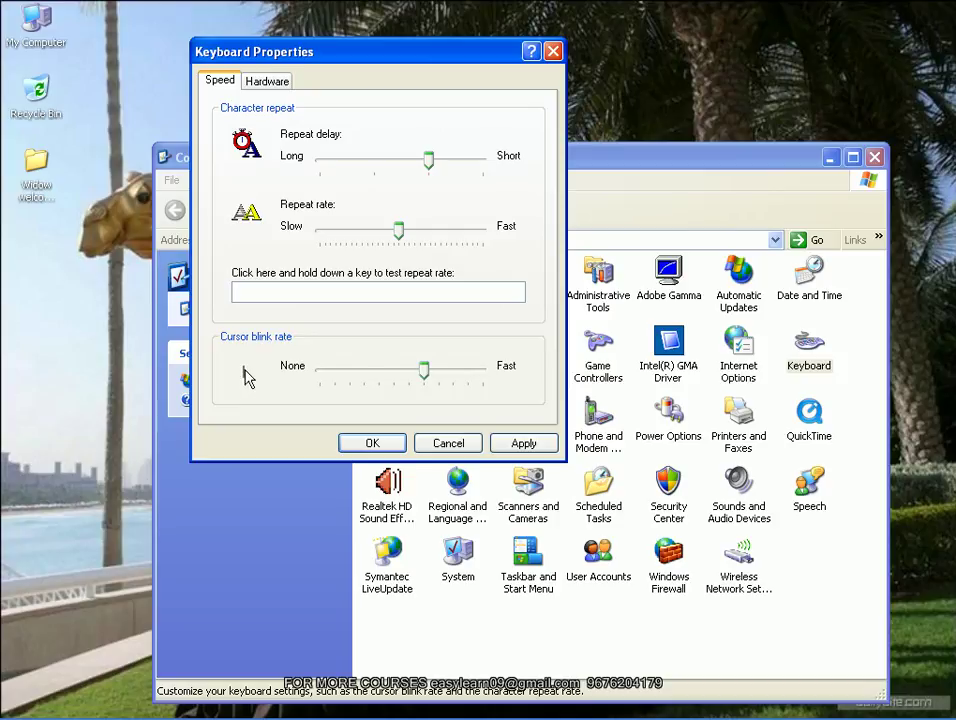
Switch to the maximized Word document and insert "flgklfkgl" inside the second word of the second line
{"action": "mouse_move", "coordinate": [541, 712]}
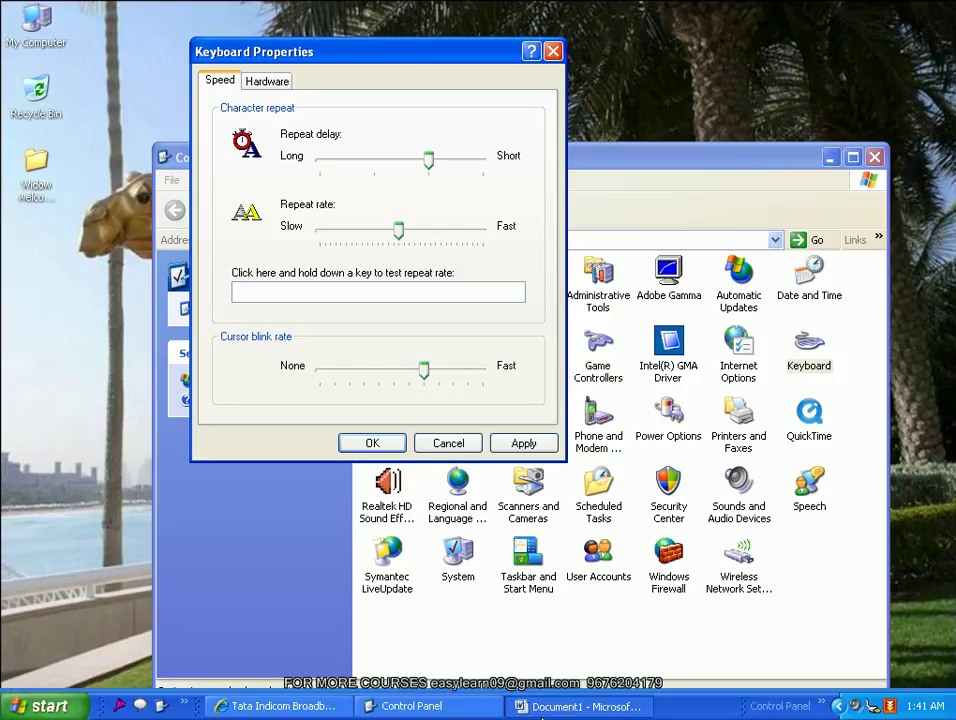
{"action": "left_click", "coordinate": [512, 706]}
{"action": "double_click", "coordinate": [667, 20]}
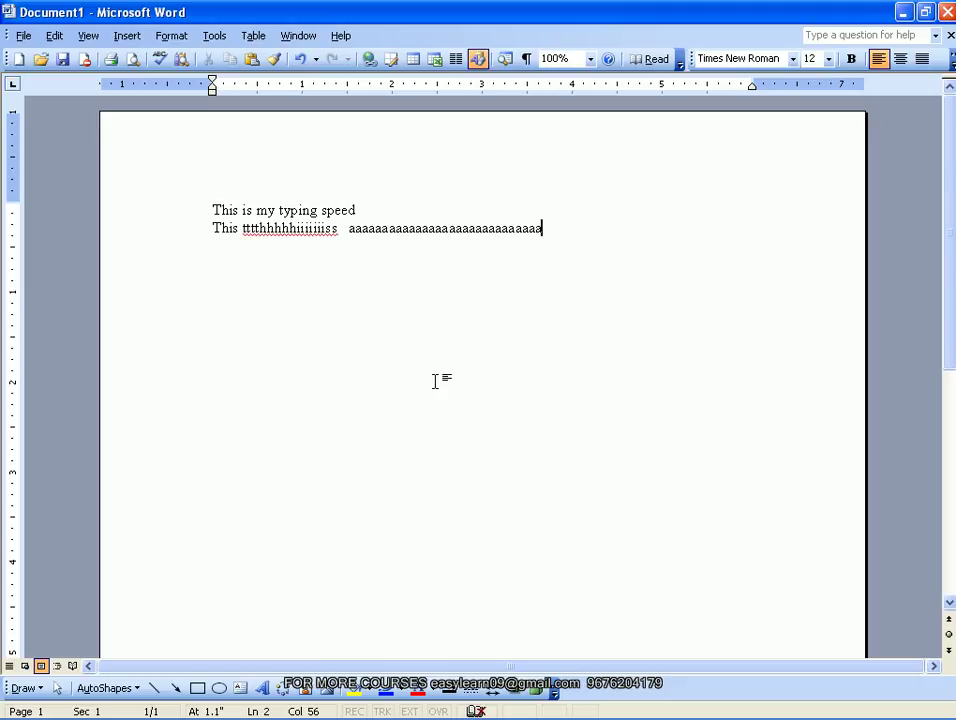
{"action": "left_click", "coordinate": [313, 232]}
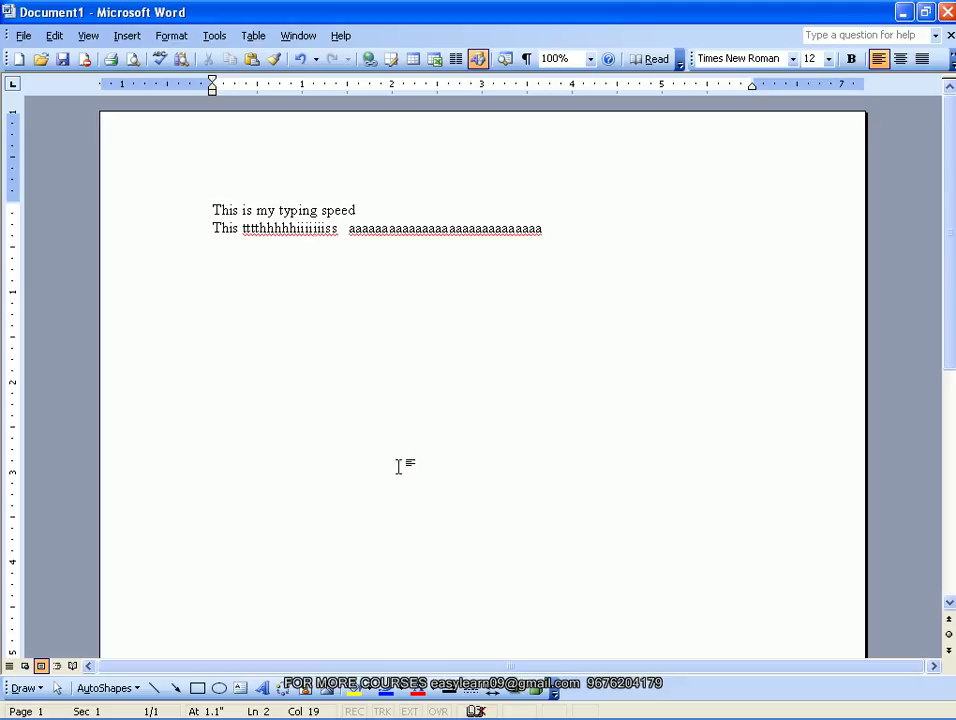
{"action": "type", "text": "flgklfkgl"}
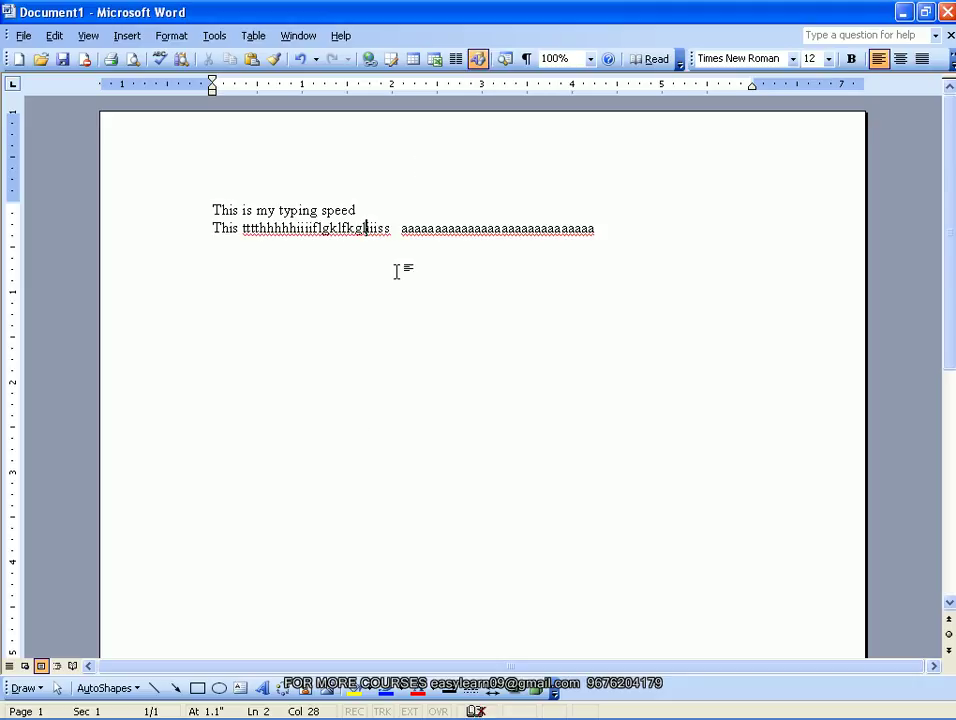
Append "this is my" to the end of the second line and trim the addition back to "this is"
{"action": "left_click_drag", "start_coordinate": [305, 229], "coordinate": [322, 229]}
{"action": "left_click", "coordinate": [615, 234]}
{"action": "type", "text": "this is my "}
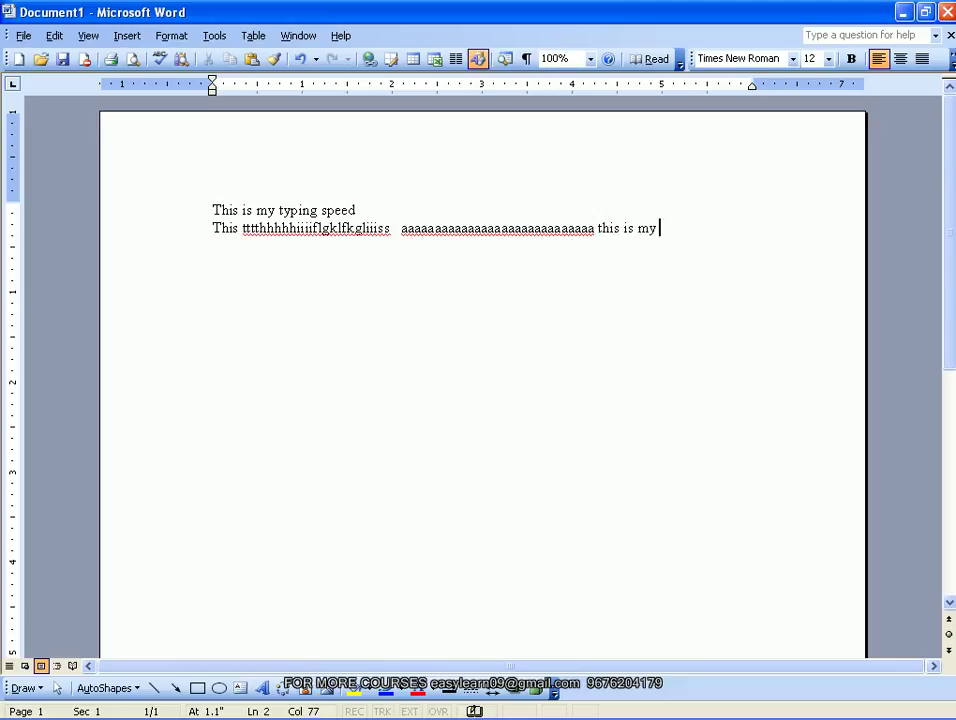
{"action": "type", "text": "tpe"}
{"action": "key", "text": "BackSpace"}
{"action": "key", "text": "BackSpace"}
{"action": "type", "text": "t"}
{"action": "key", "text": "BackSpace"}
{"action": "key", "text": "BackSpace"}
{"action": "key", "text": "BackSpace"}
{"action": "key", "text": "BackSpace"}
{"action": "key", "text": "BackSpace"}
{"action": "key", "text": "BackSpace"}
Restore the Word window to its smaller size and bring the Keyboard Properties dialog back to the front
{"action": "double_click", "coordinate": [758, 19]}
{"action": "left_click", "coordinate": [350, 345]}
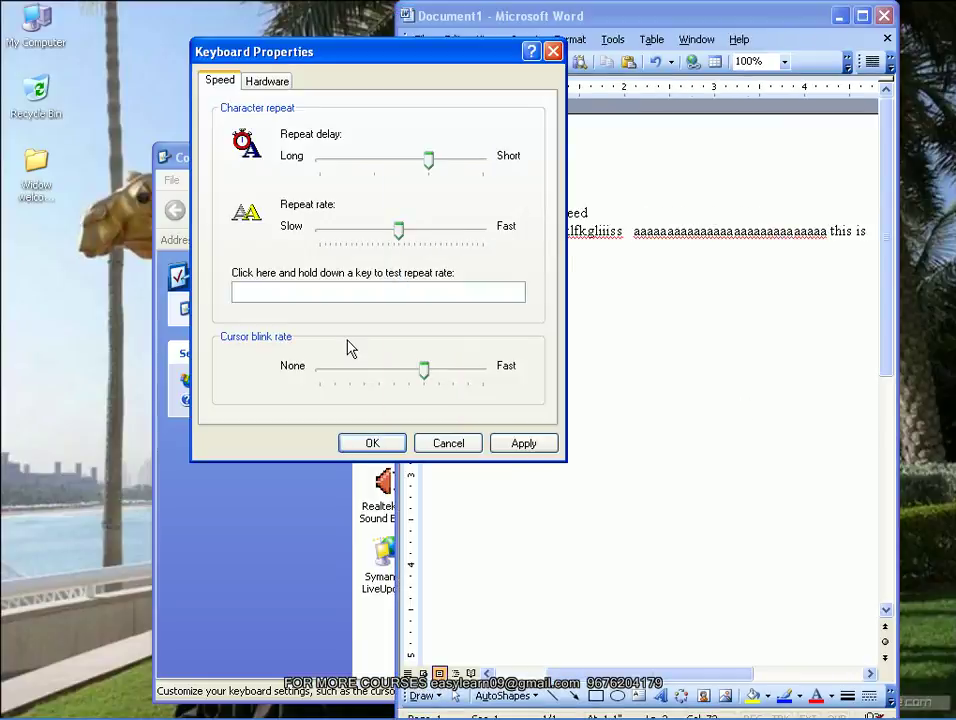
Set the cursor blink rate to None and check the insertion point in the second line of the Word document
{"action": "left_click_drag", "start_coordinate": [427, 375], "coordinate": [305, 378]}
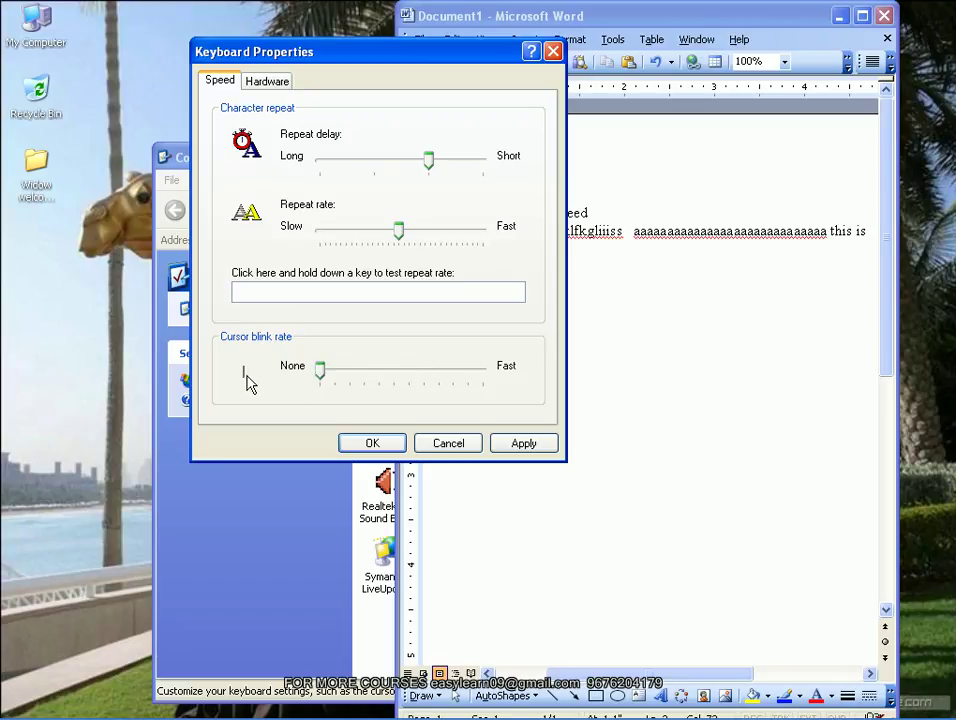
{"action": "left_click", "coordinate": [655, 230]}
{"action": "left_click", "coordinate": [571, 231]}
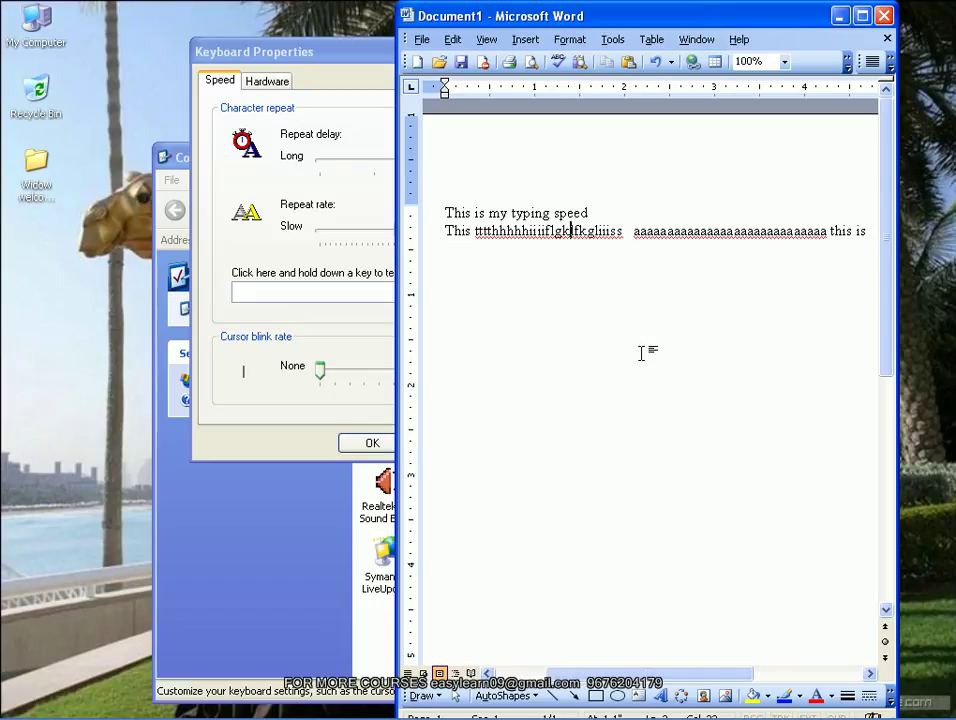
{"action": "left_click", "coordinate": [444, 231]}
{"action": "left_click", "coordinate": [374, 350]}
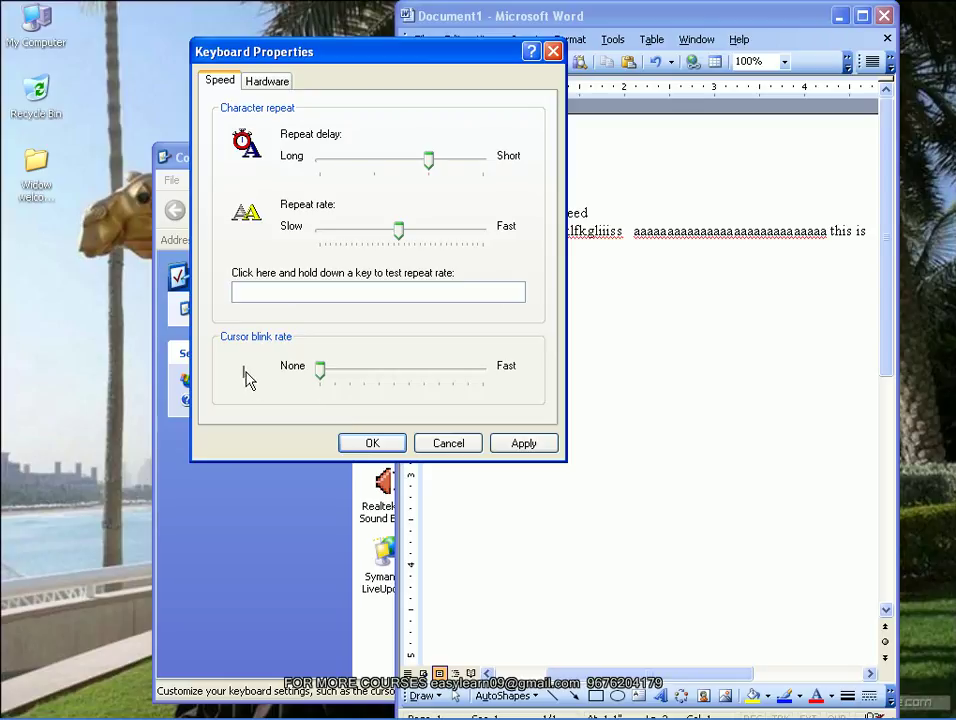
Set the cursor blink rate to Fast, check the cursor in Word, and lower the rate to about the middle
{"action": "left_click_drag", "start_coordinate": [320, 370], "coordinate": [555, 380]}
{"action": "left_click", "coordinate": [561, 250]}
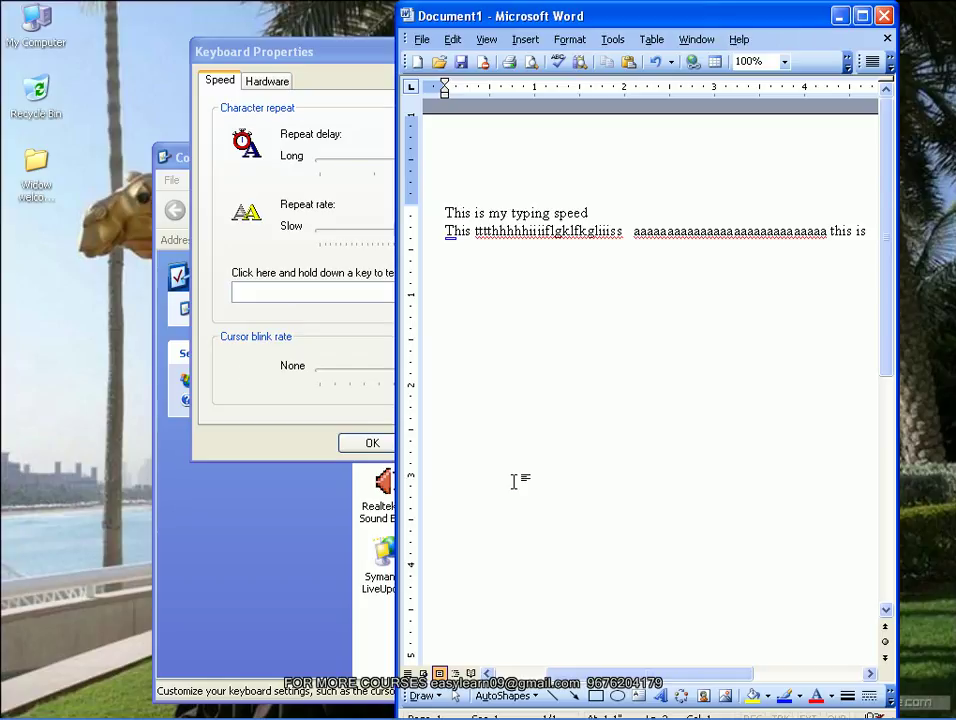
{"action": "left_click", "coordinate": [345, 344]}
{"action": "left_click_drag", "start_coordinate": [485, 380], "coordinate": [397, 377]}
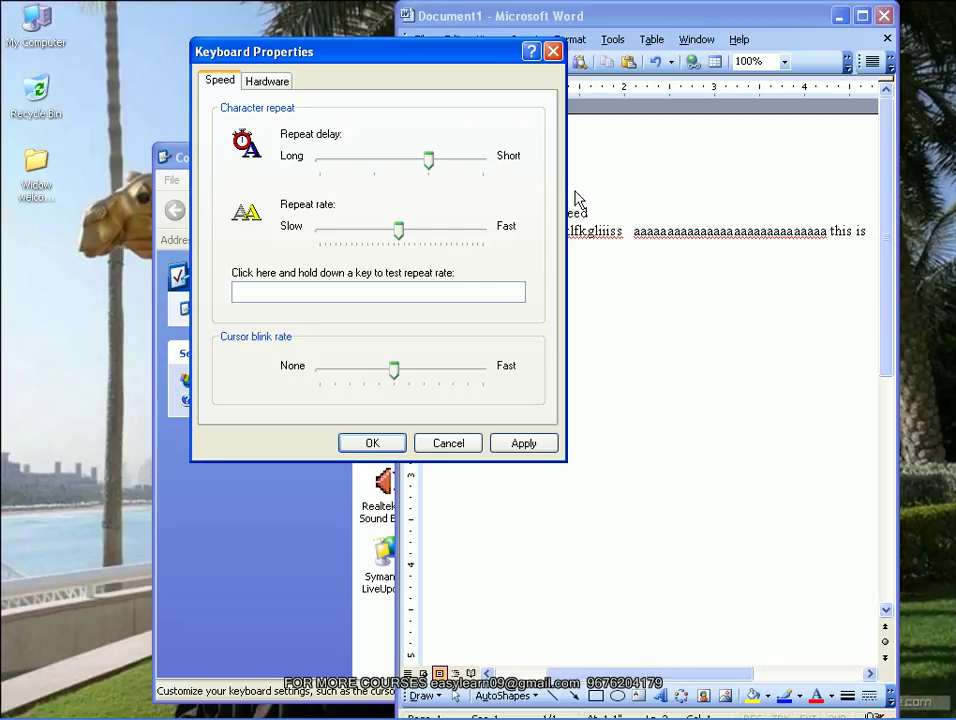
View the keyboard's hardware details and close Keyboard Properties without applying the changes
{"action": "left_click", "coordinate": [280, 84]}
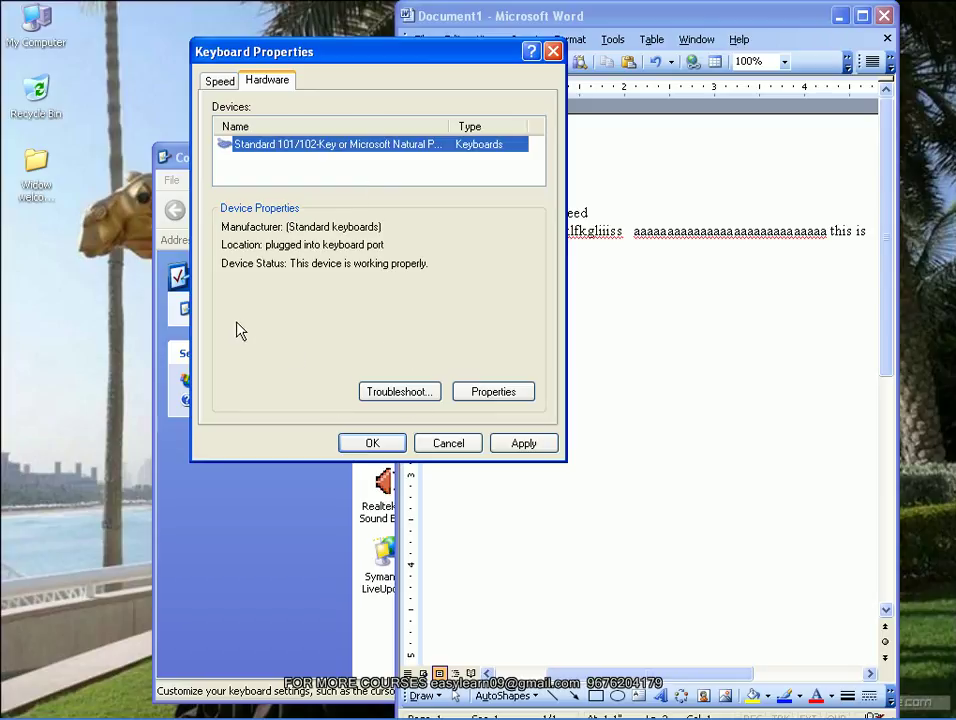
{"action": "left_click", "coordinate": [552, 52]}
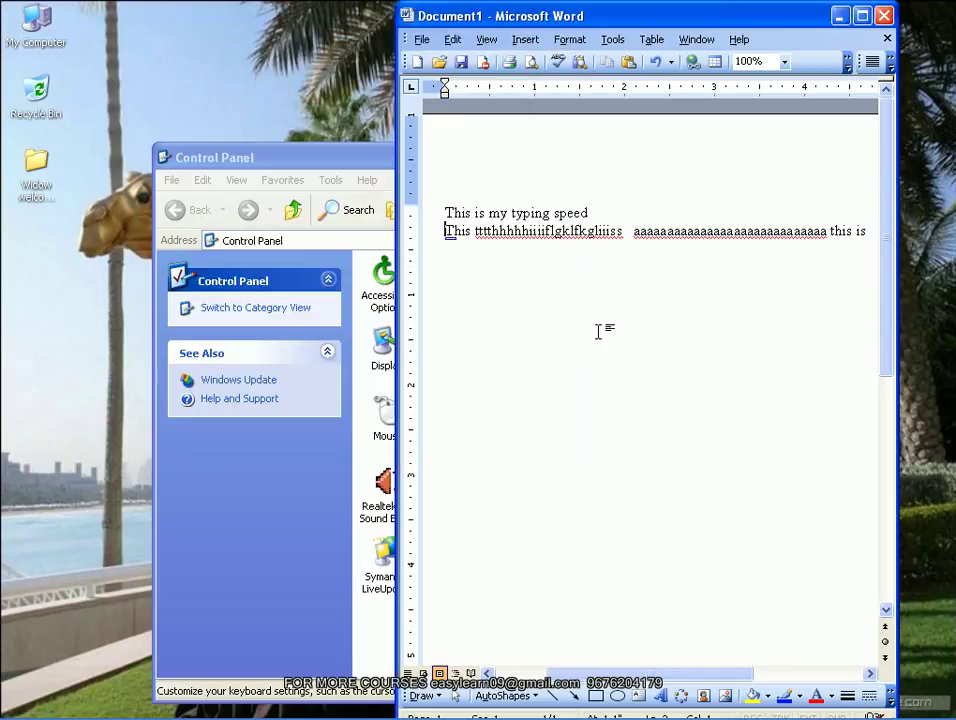
Close Word without saving the document and move the Control Panel window closer to the desktop's upper edge
{"action": "left_click", "coordinate": [884, 16]}
{"action": "left_click", "coordinate": [481, 420]}
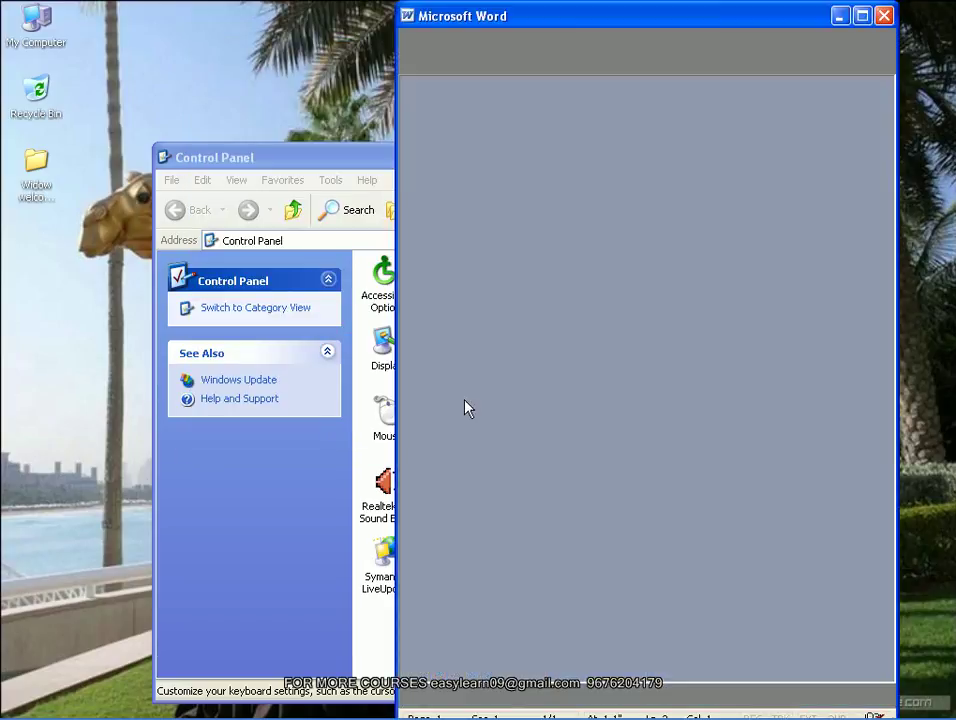
{"action": "left_click_drag", "start_coordinate": [533, 164], "coordinate": [474, 102]}
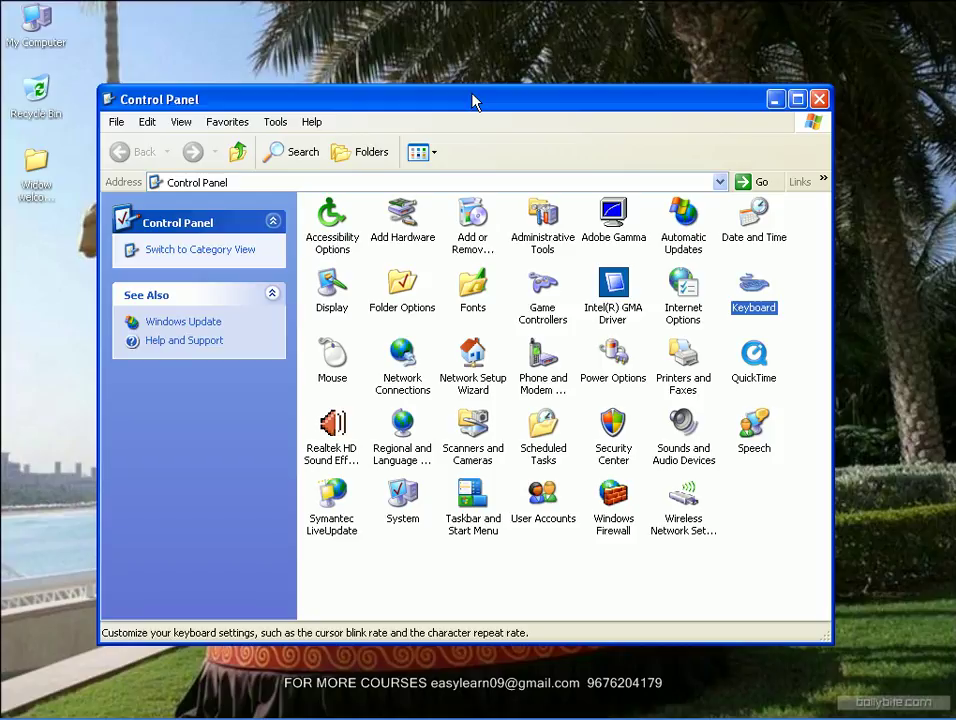
Open the picture e_pv01 from the Widow welcome screens folder on the desktop and enlarge it
{"action": "key", "text": "alt"}
{"action": "double_click", "coordinate": [36, 165]}
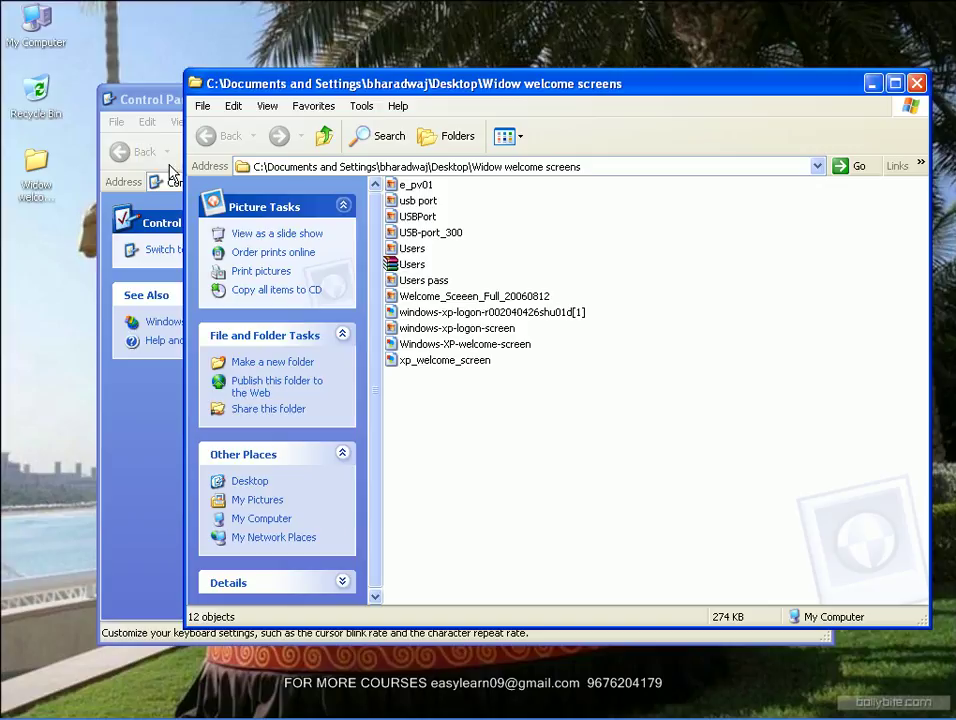
{"action": "double_click", "coordinate": [414, 184]}
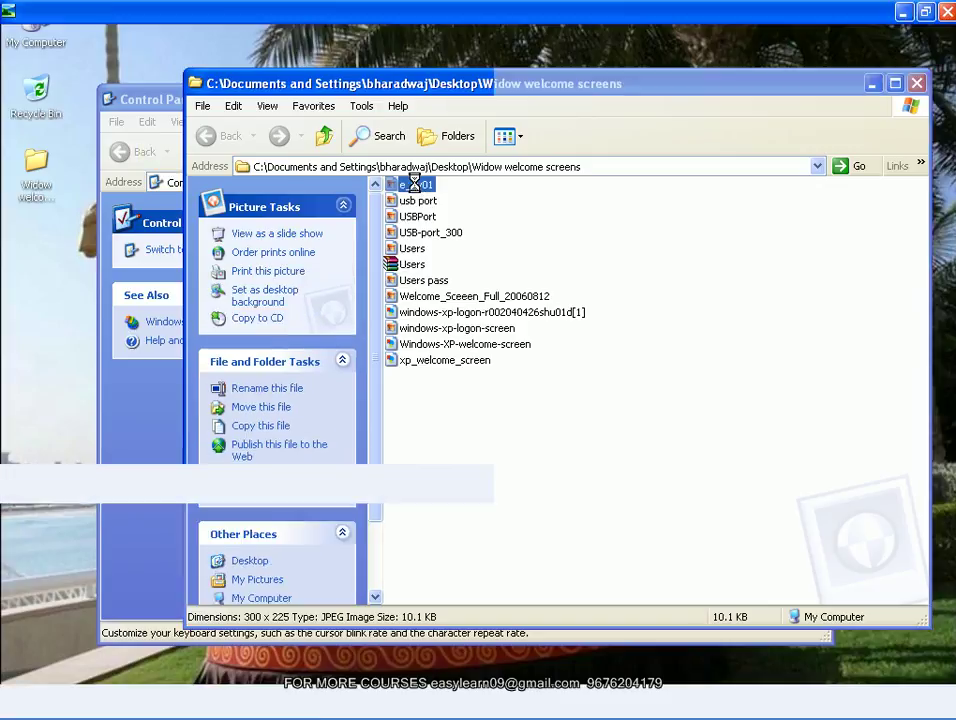
{"action": "scroll", "coordinate": [472, 333], "scroll_direction": "up", "scroll_amount": 1}
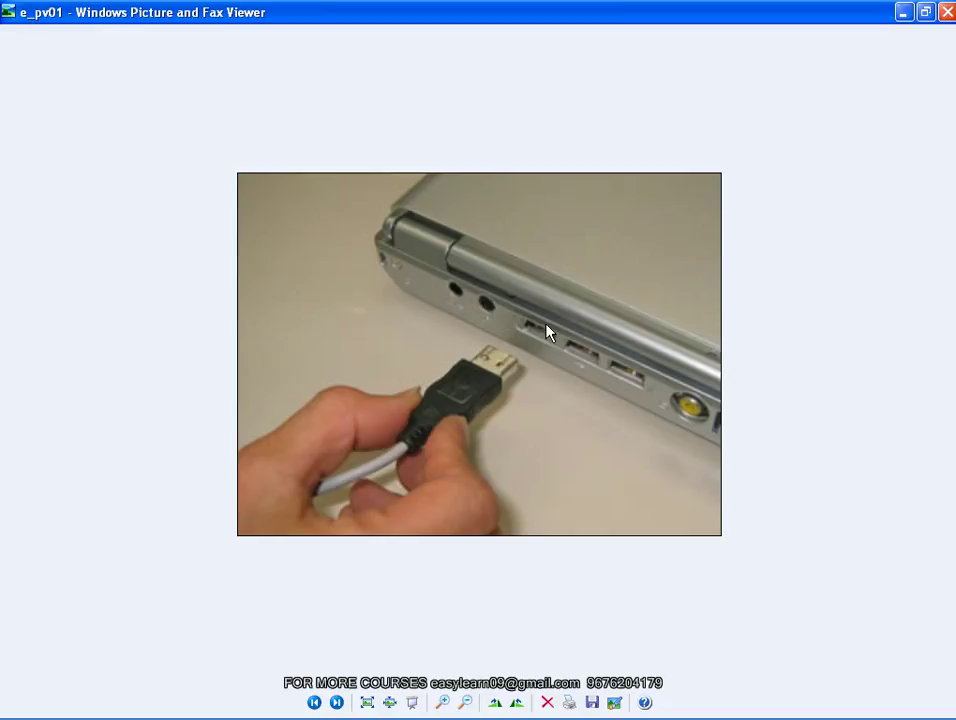
Page through the pictures usb port, USBPort, USB-port_300 and Users, and close the picture viewer and folder
{"action": "left_click", "coordinate": [337, 702]}
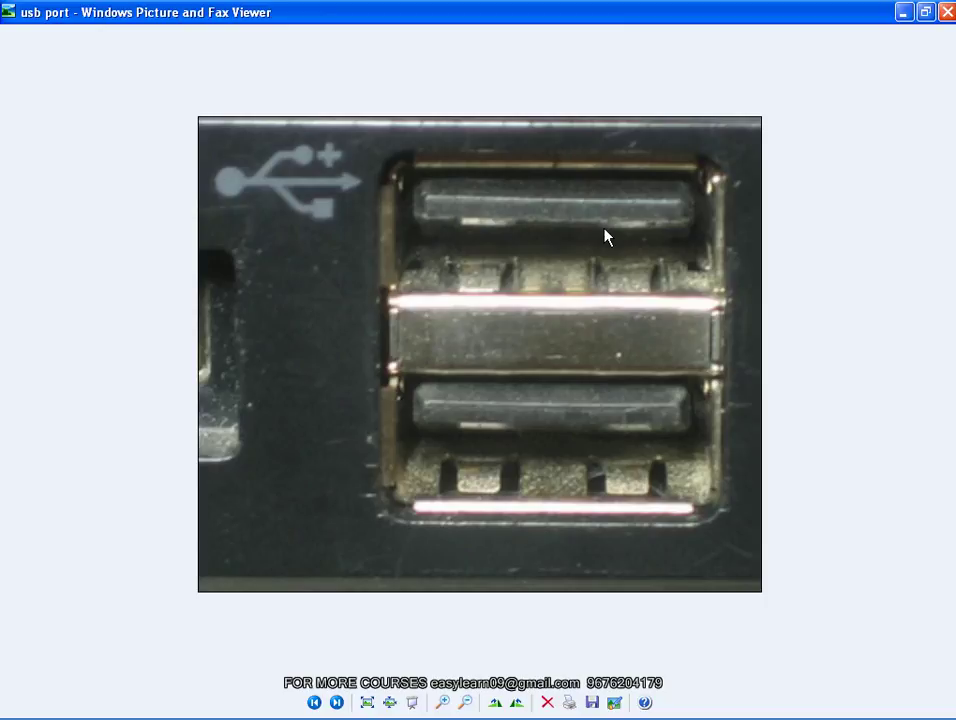
{"action": "left_click", "coordinate": [337, 702]}
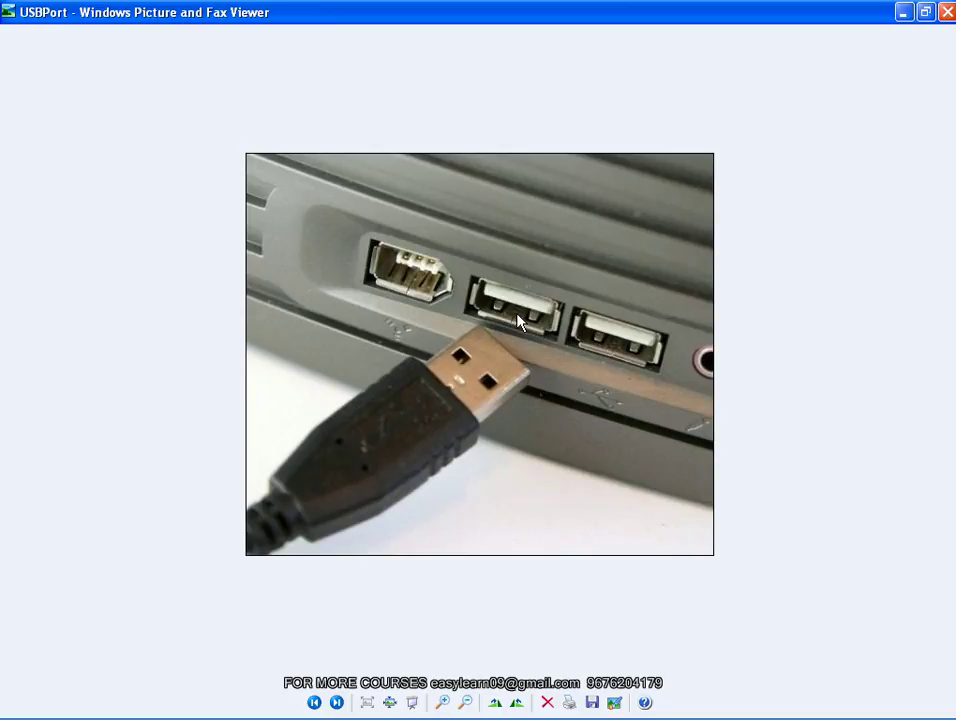
{"action": "left_click", "coordinate": [337, 702]}
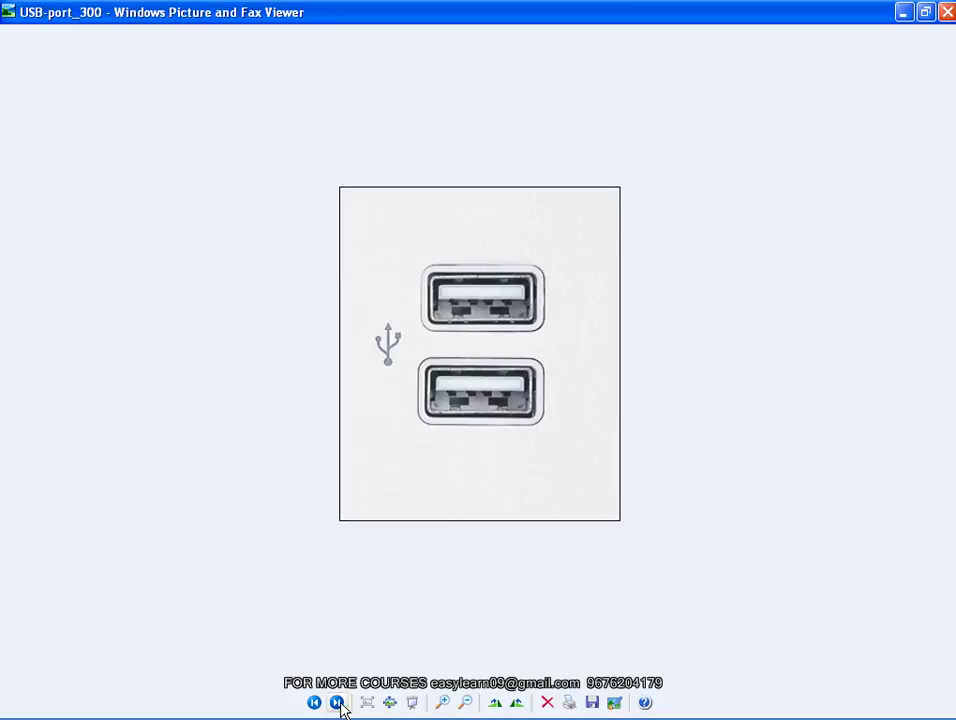
{"action": "left_click", "coordinate": [337, 702]}
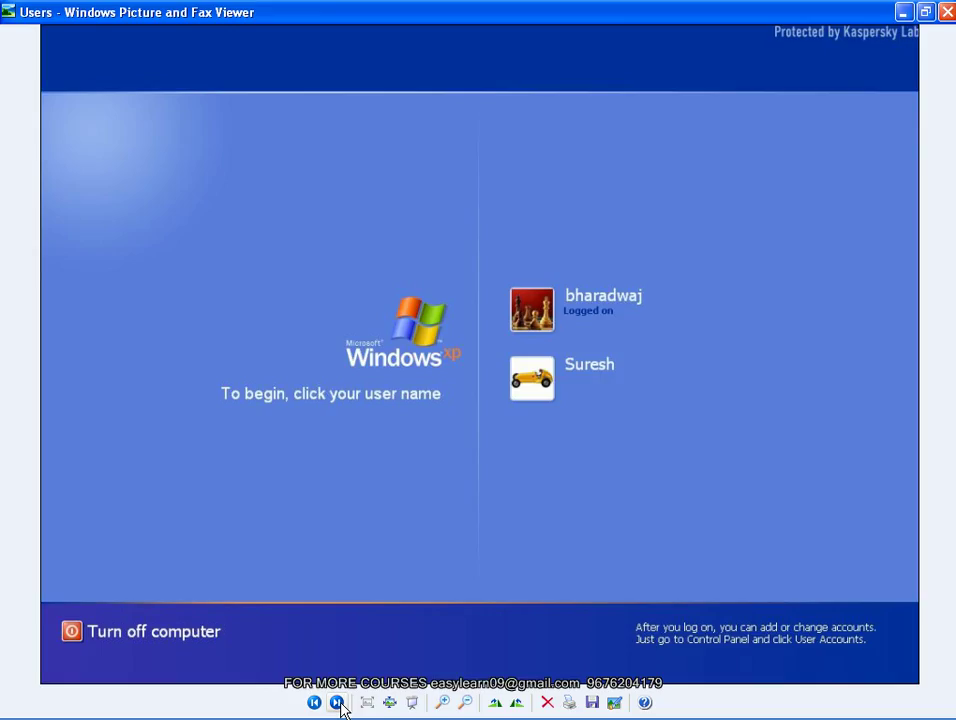
{"action": "left_click", "coordinate": [946, 12]}
{"action": "left_click", "coordinate": [916, 83]}
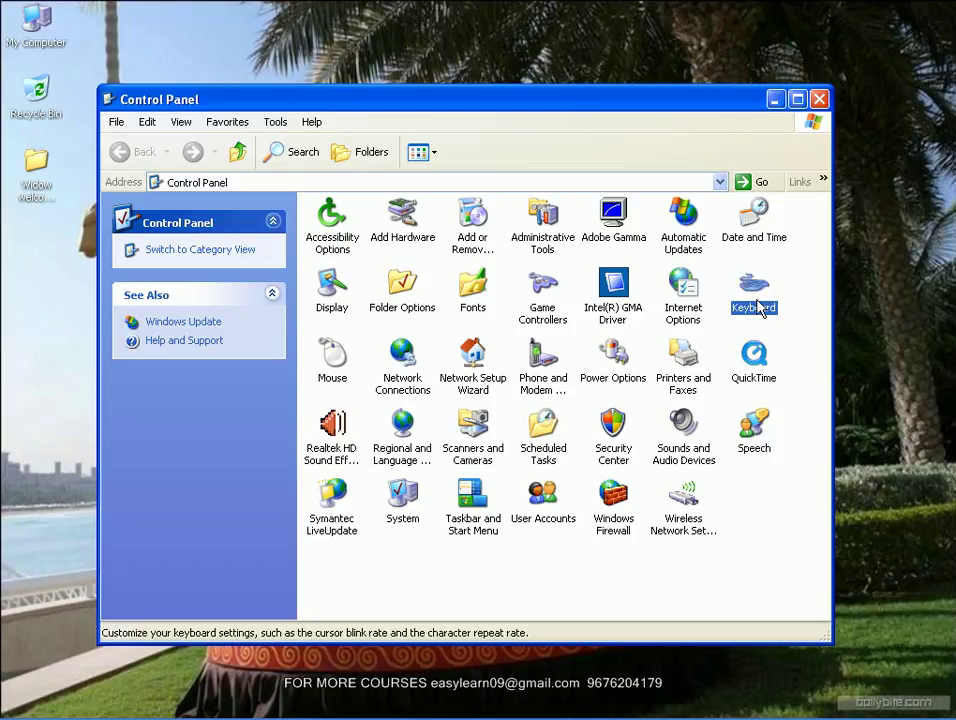
Close Control Panel and create a new text document on the desktop
{"action": "left_click", "coordinate": [819, 101]}
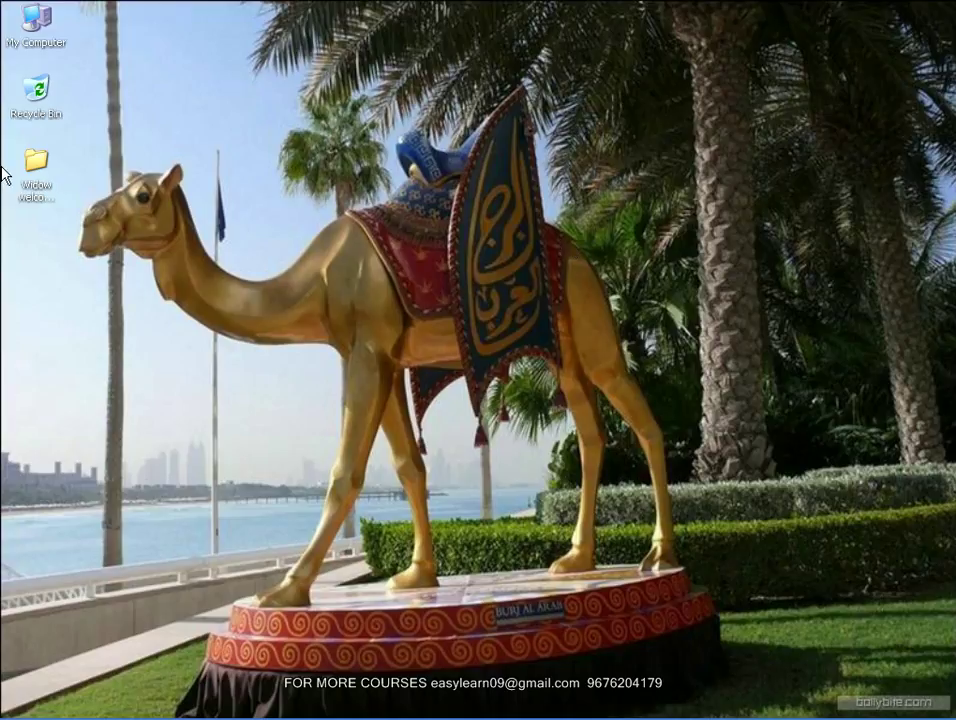
{"action": "right_click", "coordinate": [127, 228]}
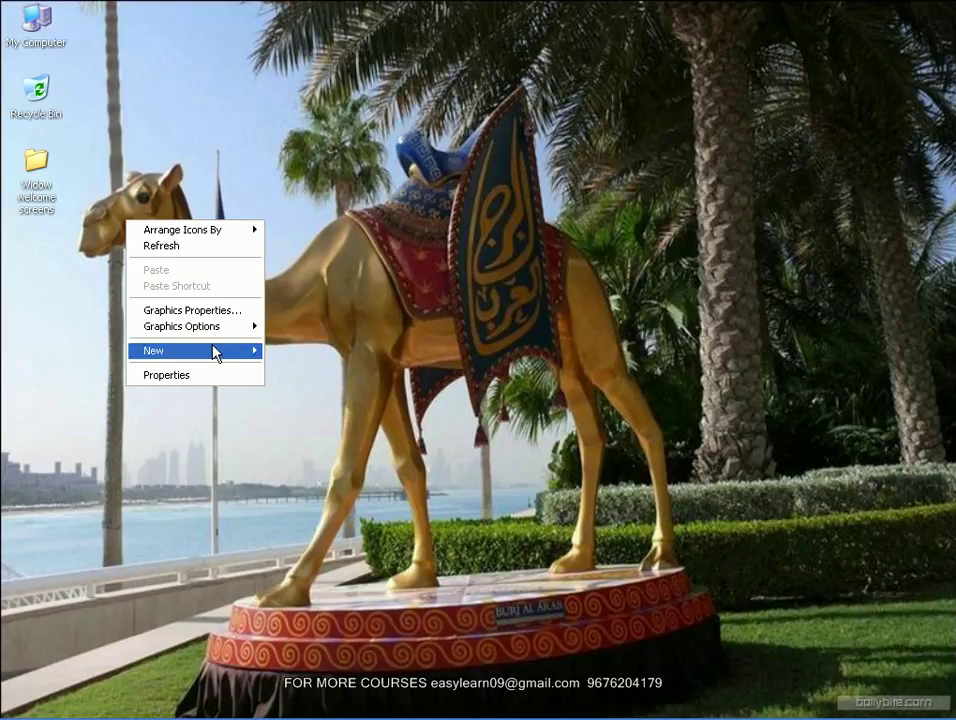
{"action": "mouse_move", "coordinate": [213, 350]}
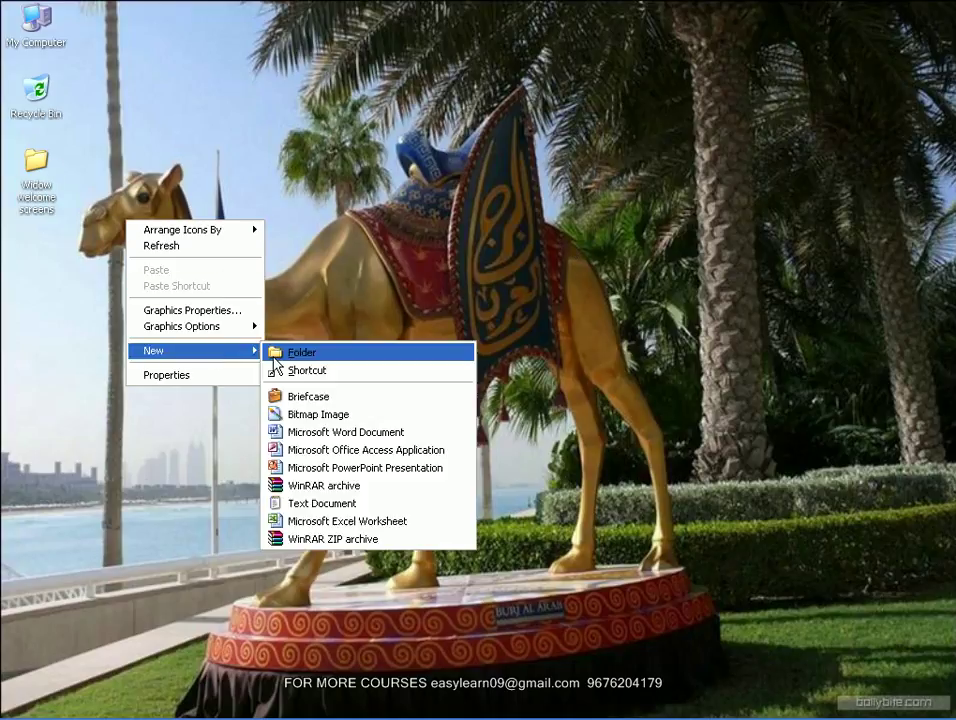
{"action": "left_click", "coordinate": [376, 511]}
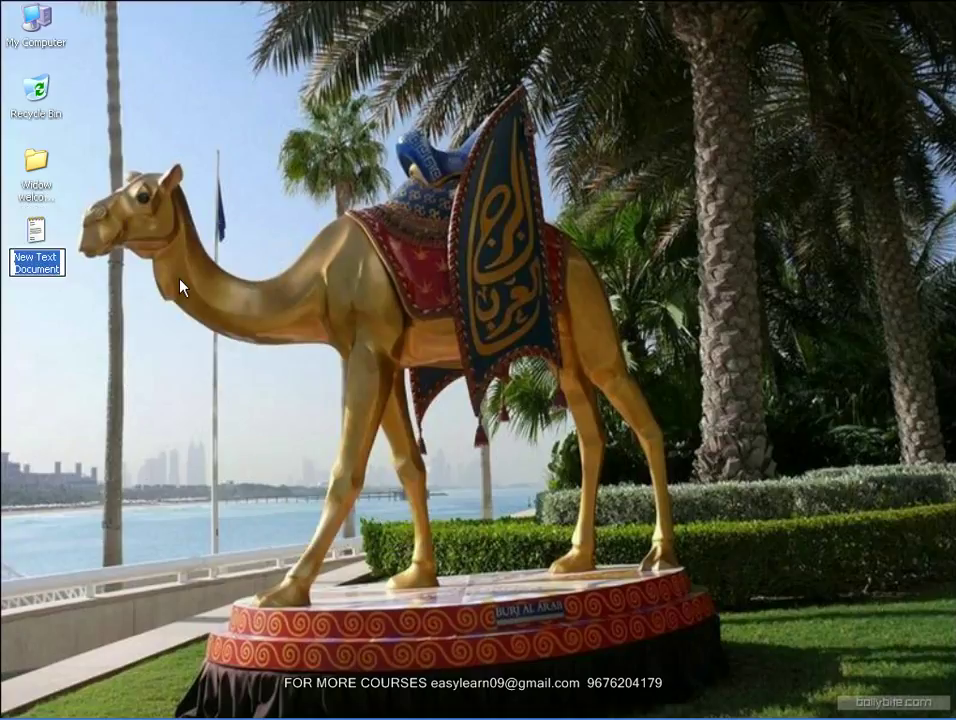
Open the new text document in Notepad, close it without adding text, and refresh the desktop
{"action": "double_click", "coordinate": [38, 240]}
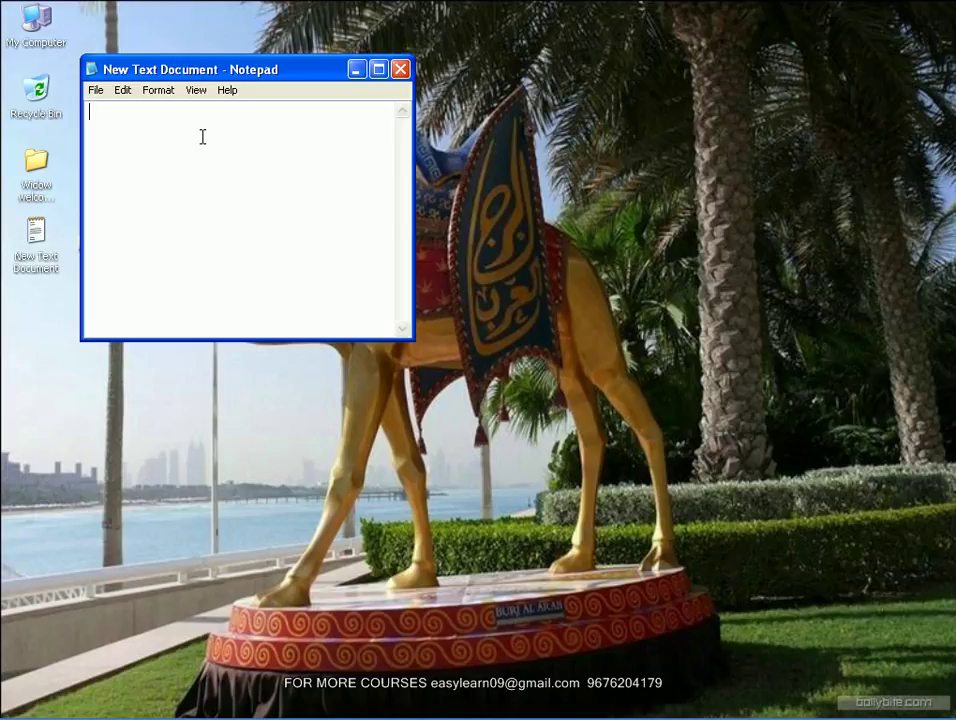
{"action": "left_click", "coordinate": [400, 69]}
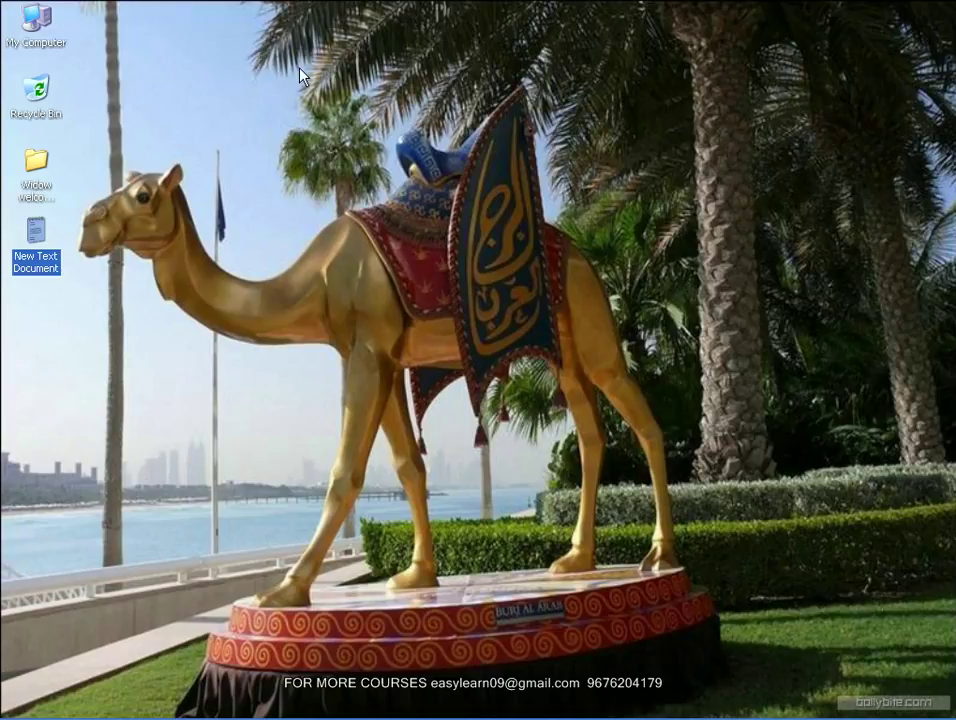
{"action": "right_click", "coordinate": [251, 54]}
{"action": "left_click", "coordinate": [308, 82]}
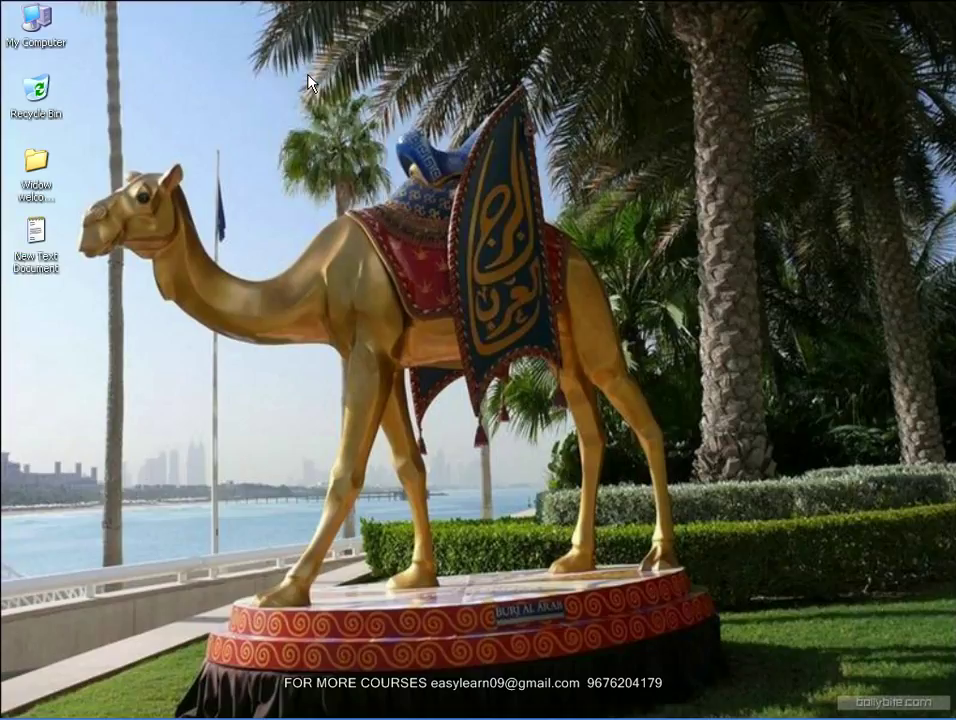
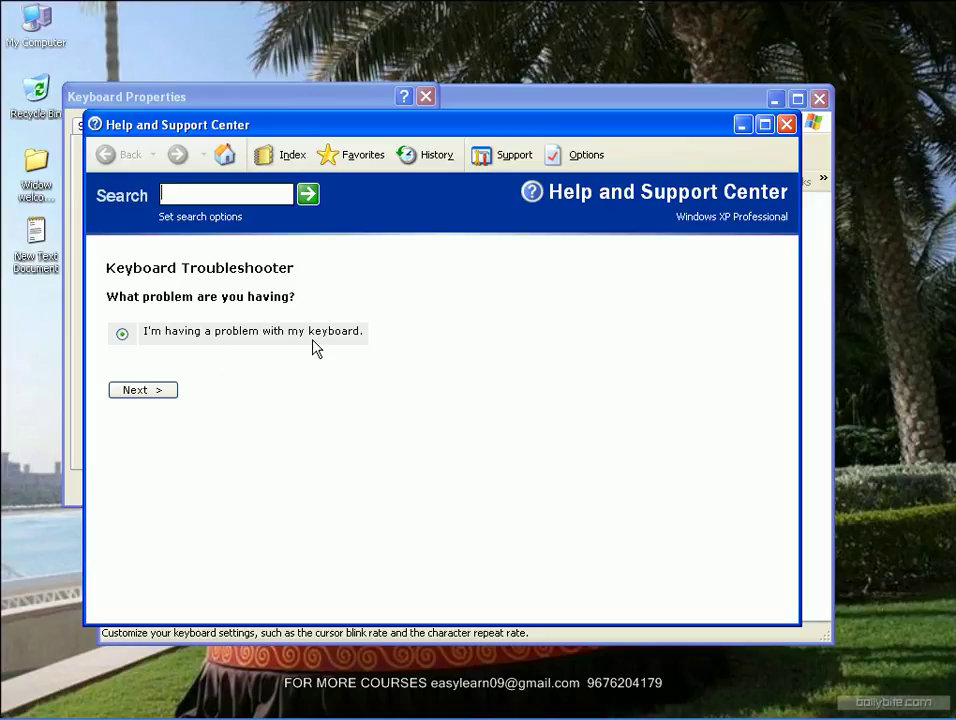
Proceed through the Keyboard Troubleshooter with the keyboard problem and answer "No, I have a different type of device."
{"action": "left_click", "coordinate": [150, 398]}
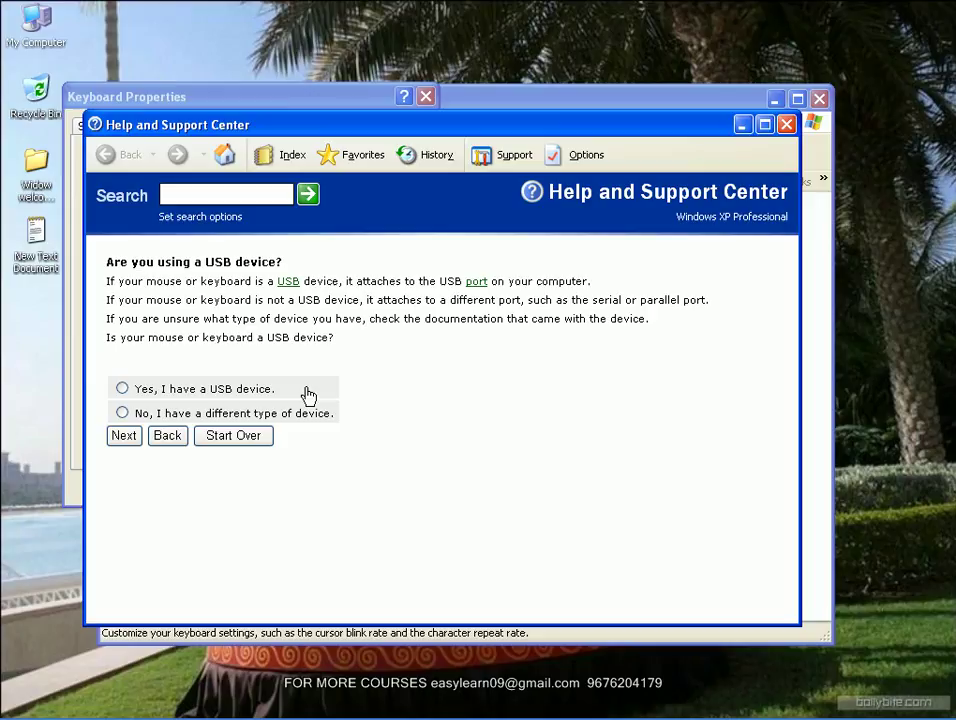
{"action": "left_click", "coordinate": [122, 389]}
{"action": "left_click", "coordinate": [122, 412]}
{"action": "left_click", "coordinate": [128, 440]}
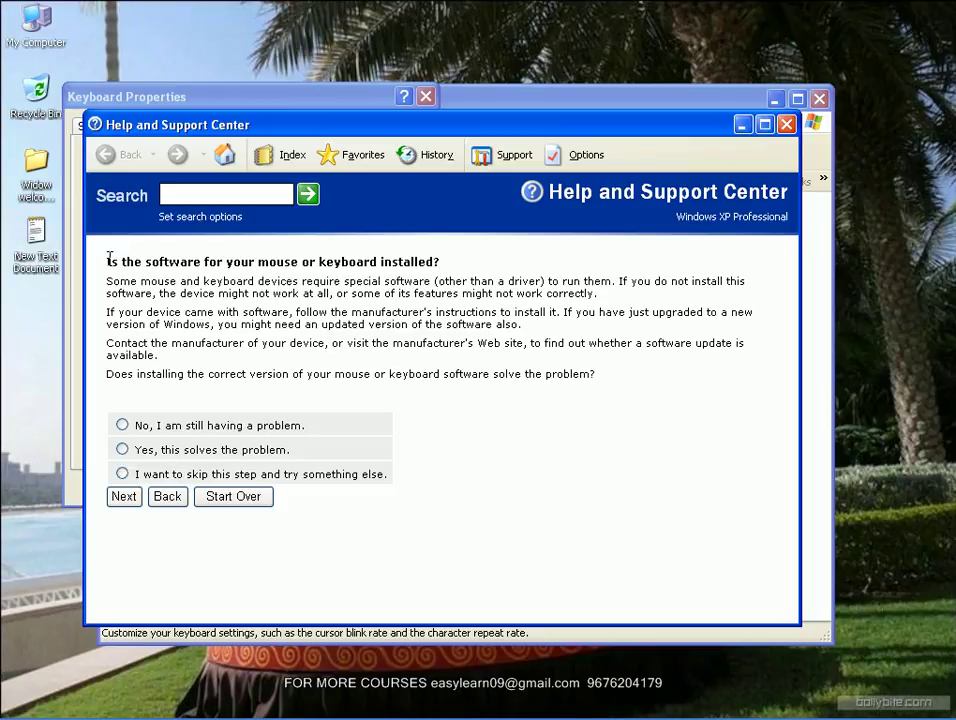
Highlight the troubleshooter's text about installed mouse or keyboard software for reading, and close Help and Support Center
{"action": "left_click_drag", "start_coordinate": [107, 261], "coordinate": [434, 259]}
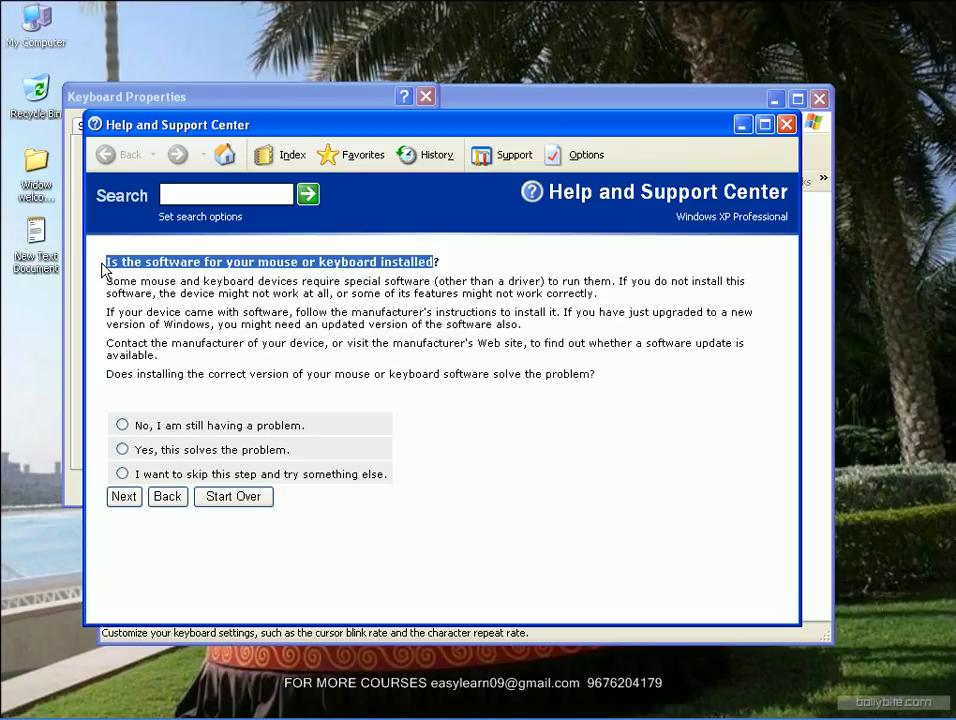
{"action": "left_click_drag", "start_coordinate": [103, 263], "coordinate": [580, 375]}
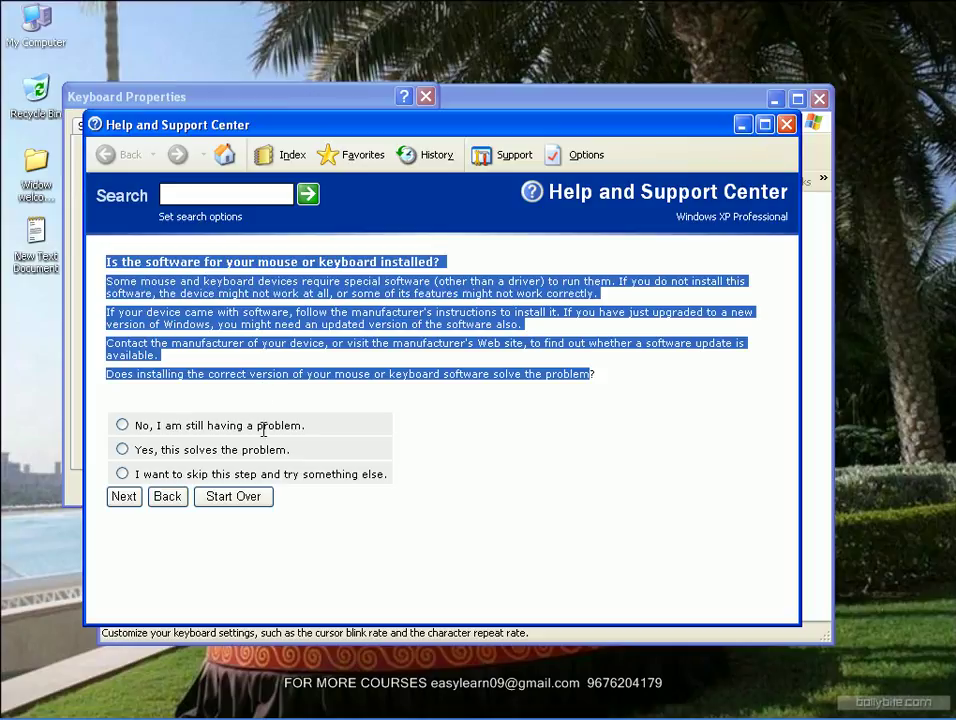
{"action": "left_click", "coordinate": [787, 124]}
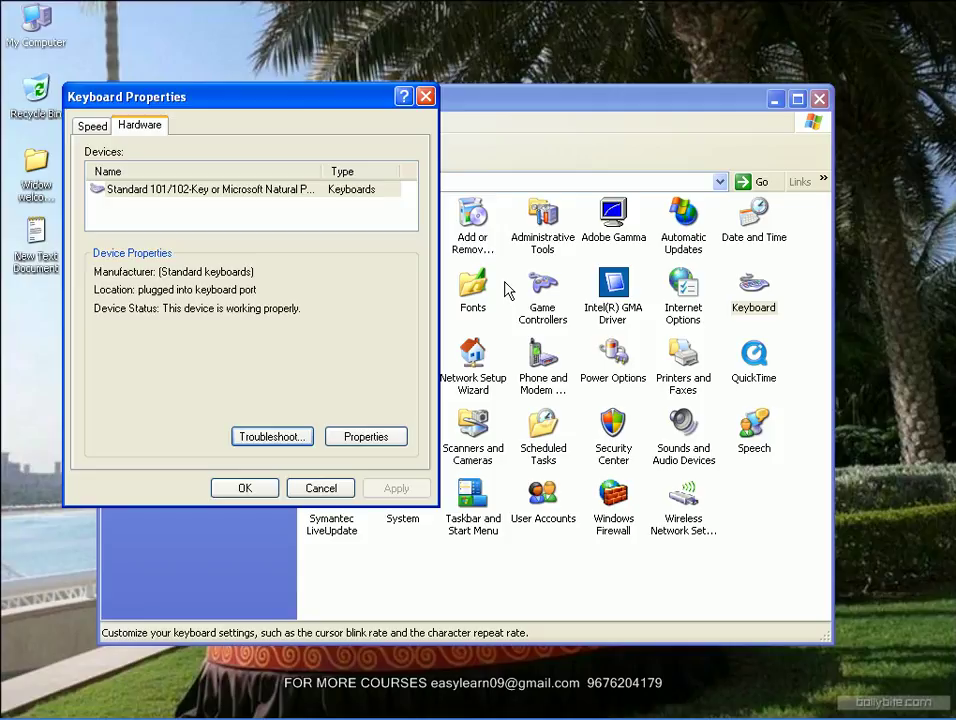
Close the Keyboard Properties dialog and the Control Panel window
{"action": "left_click", "coordinate": [425, 96]}
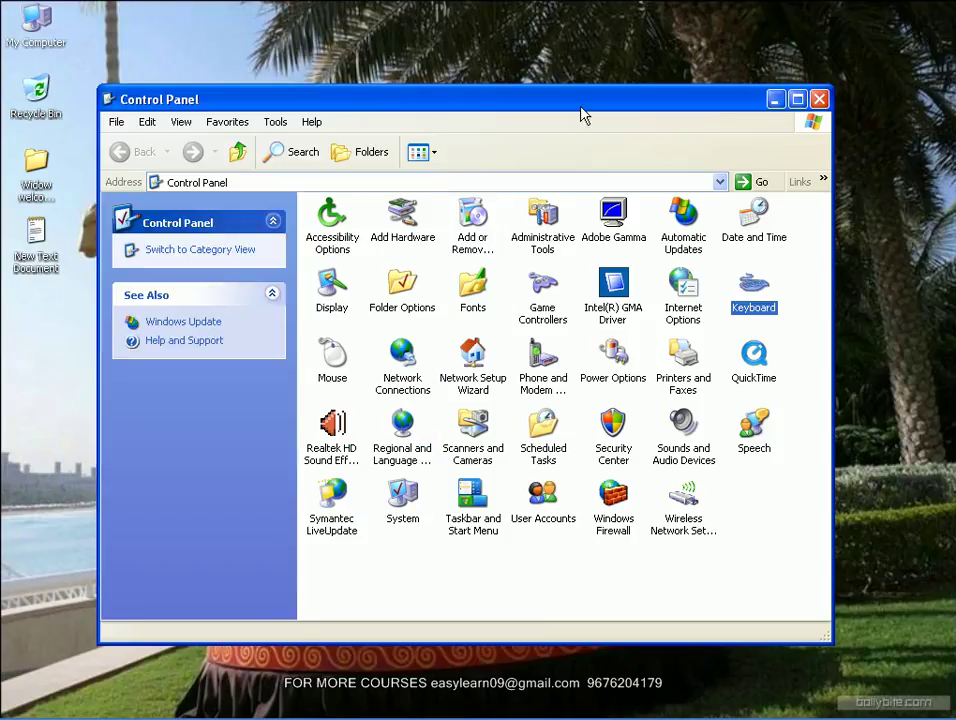
{"action": "left_click_drag", "start_coordinate": [578, 111], "coordinate": [563, 94]}
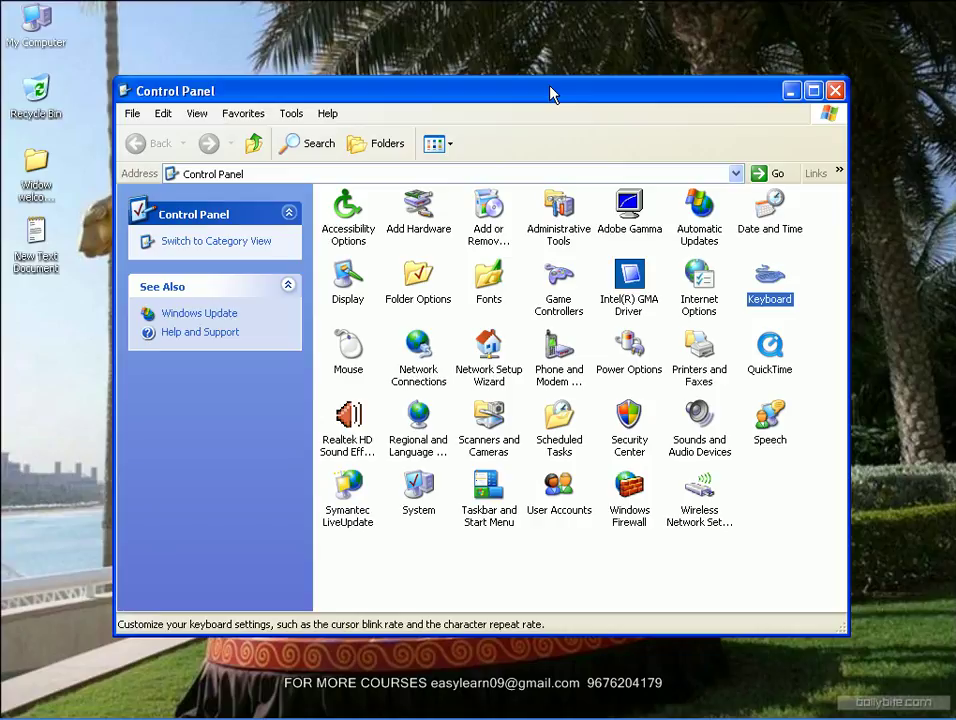
{"action": "left_click", "coordinate": [835, 90]}
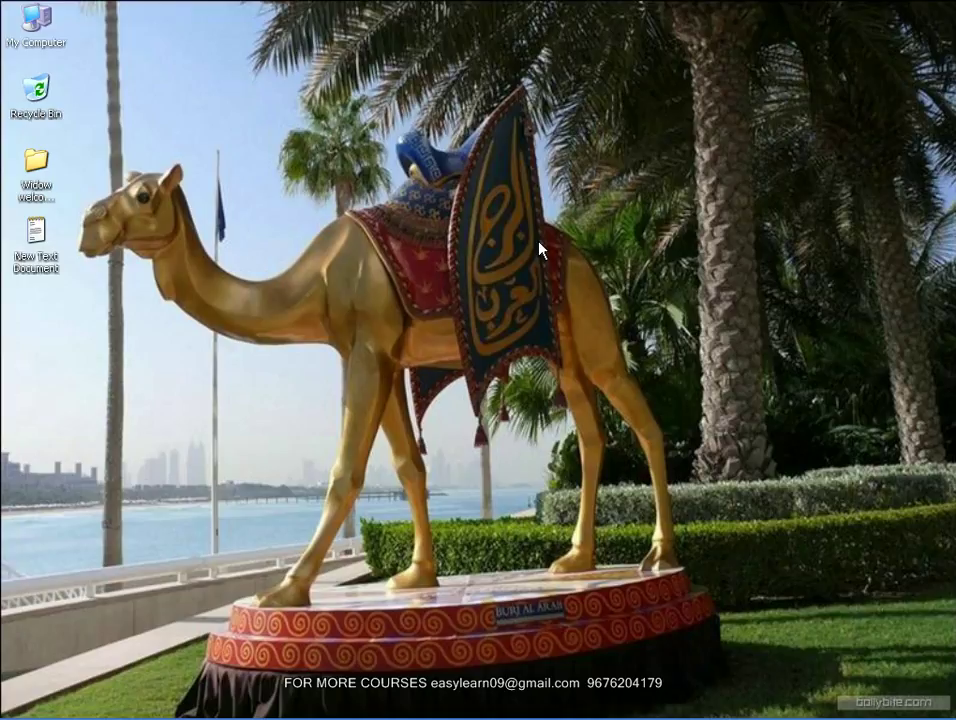
Open My Computer to view its drives and close it again
{"action": "double_click", "coordinate": [36, 20]}
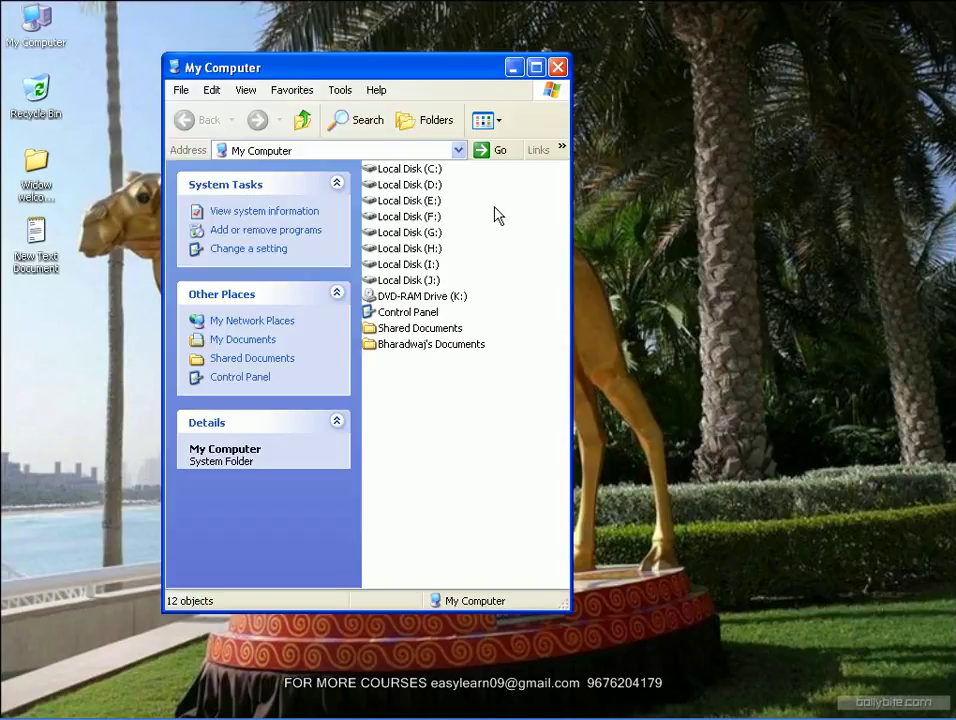
{"action": "left_click", "coordinate": [558, 68]}
{"action": "left_click", "coordinate": [36, 162]}
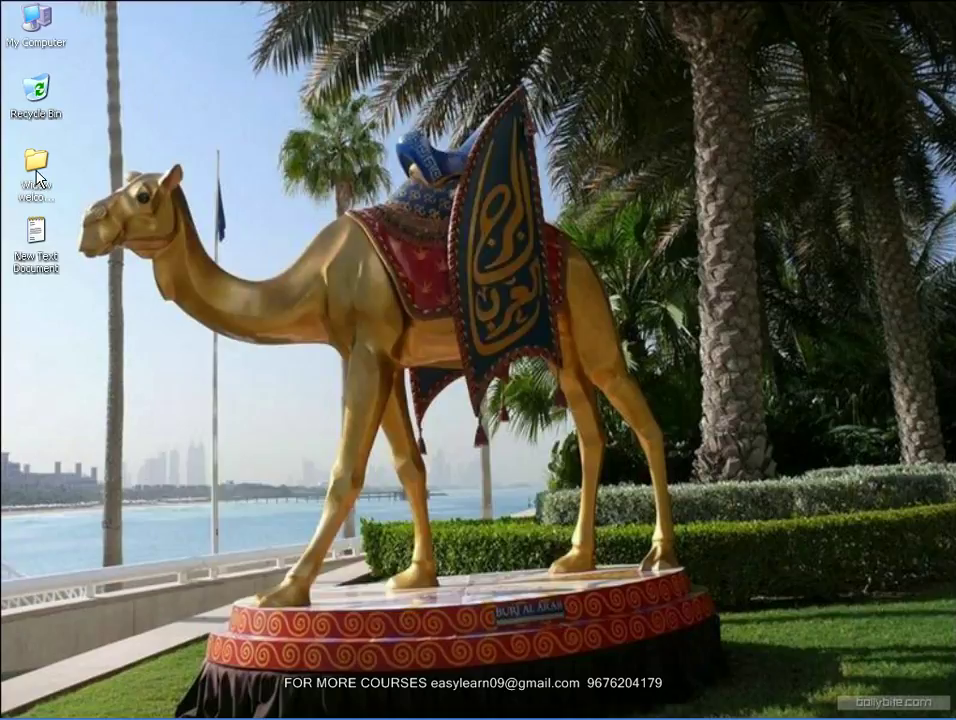
Open the Widow welcome screens folder on the desktop to view its pictures, and close it again
{"action": "double_click", "coordinate": [40, 162]}
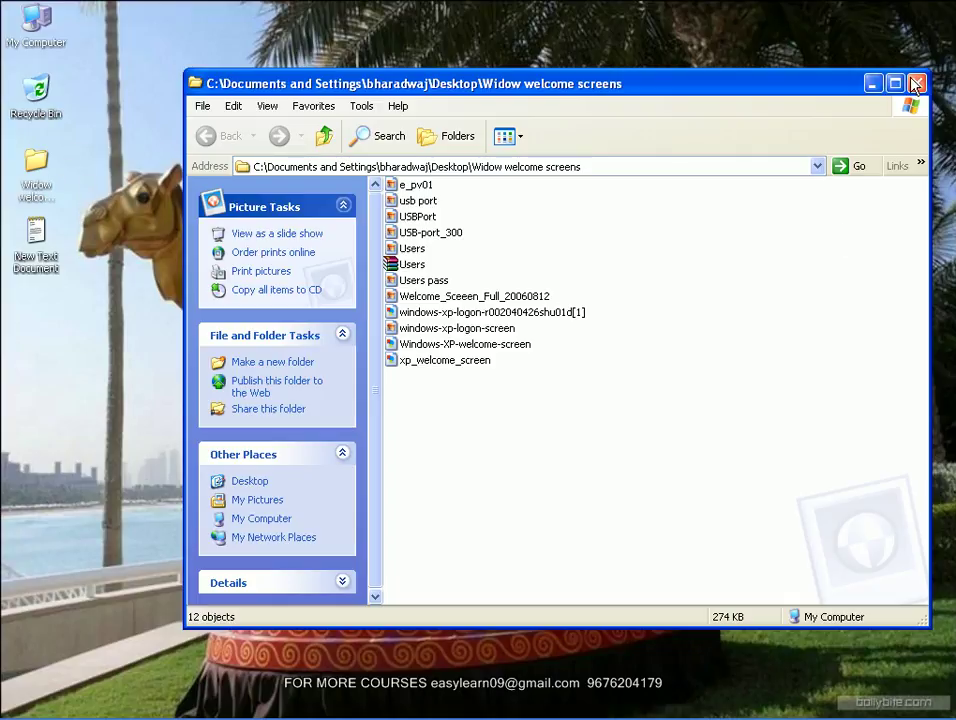
{"action": "key", "text": "alt+F4"}
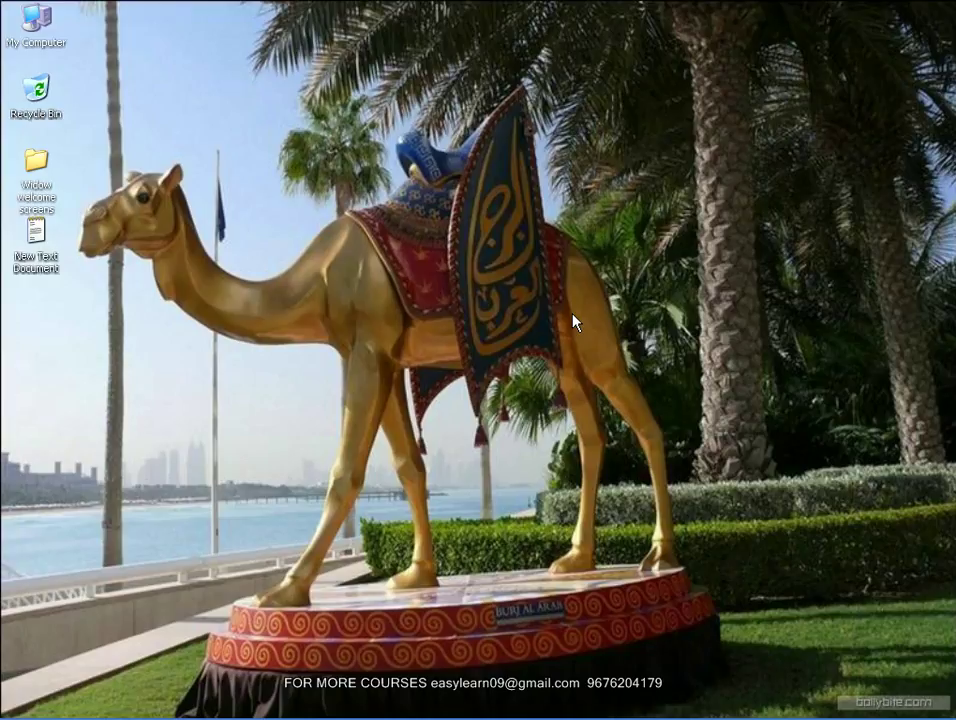
Select the Widow welcome screens folder on the desktop by its initial letter, and clear the selection
{"action": "key", "text": "w"}
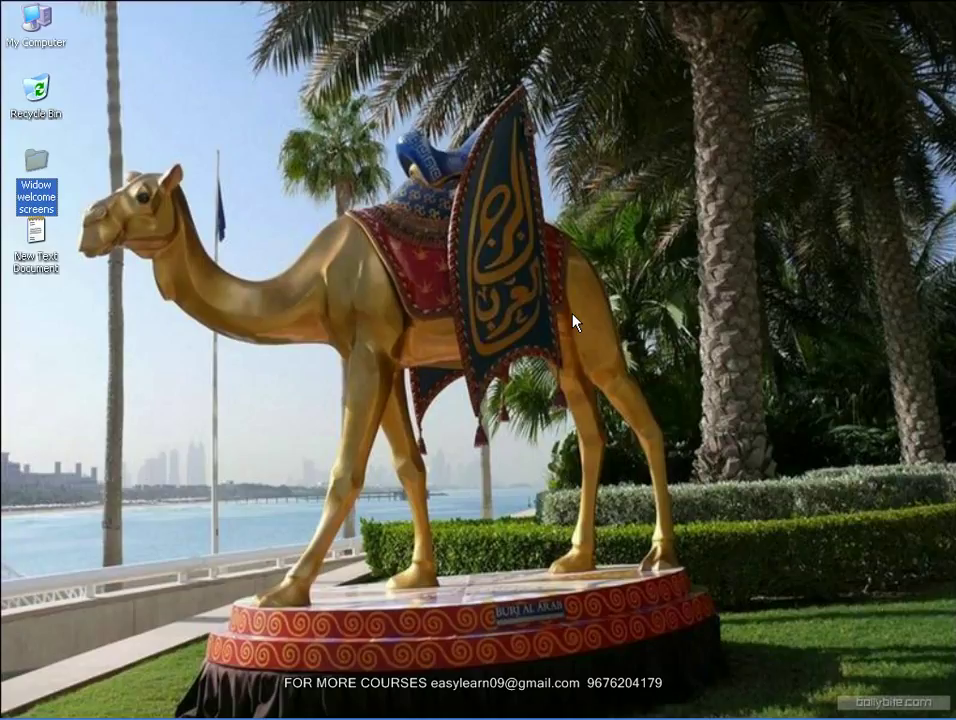
{"action": "left_click", "coordinate": [604, 144]}
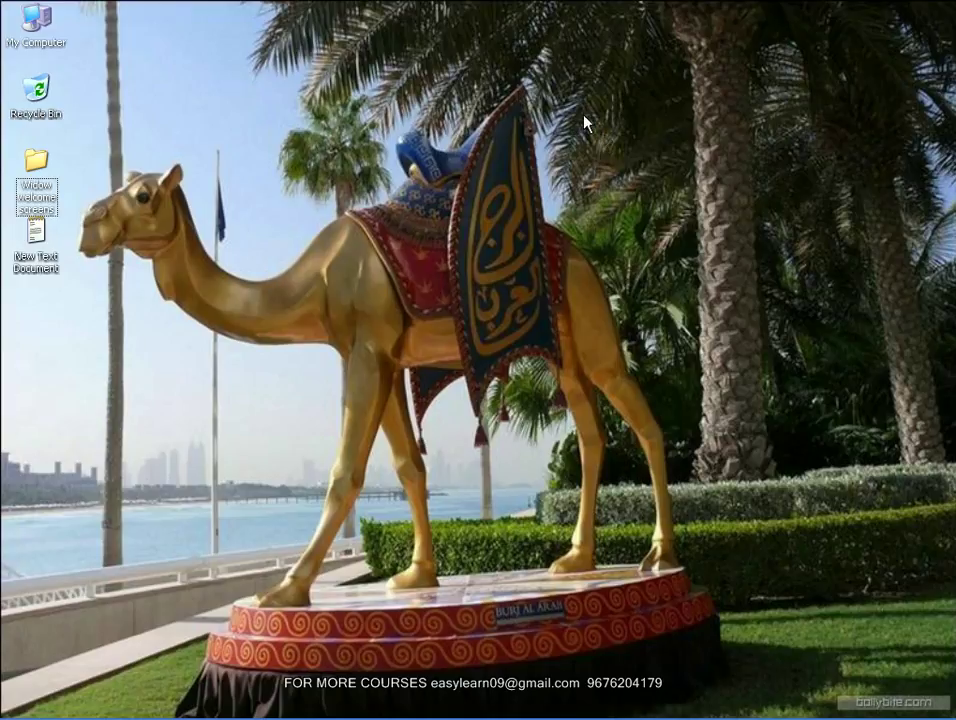
{"action": "right_click", "coordinate": [210, 52]}
{"action": "left_click", "coordinate": [275, 78]}
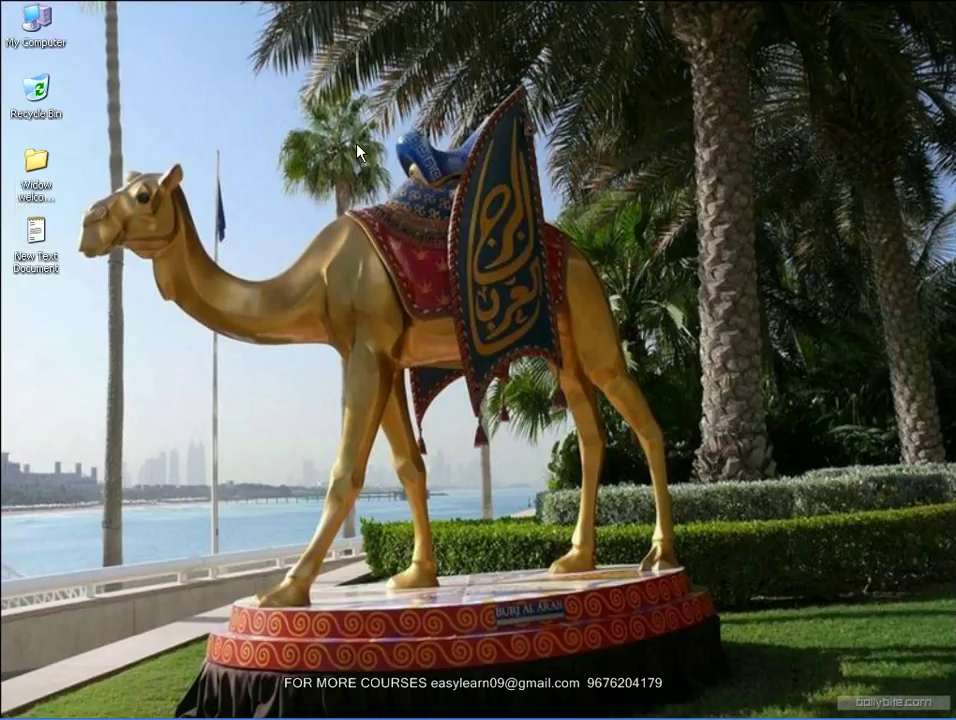
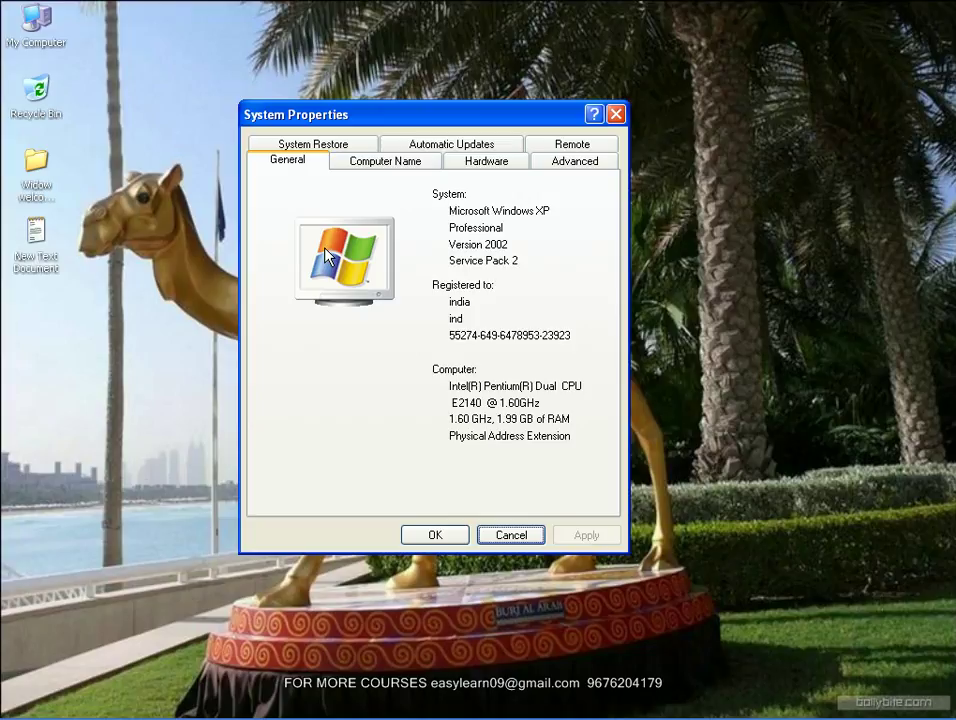
Cycle the keyboard focus through the General page's controls in System Properties, and cancel the dialog
{"action": "key", "text": "Tab"}
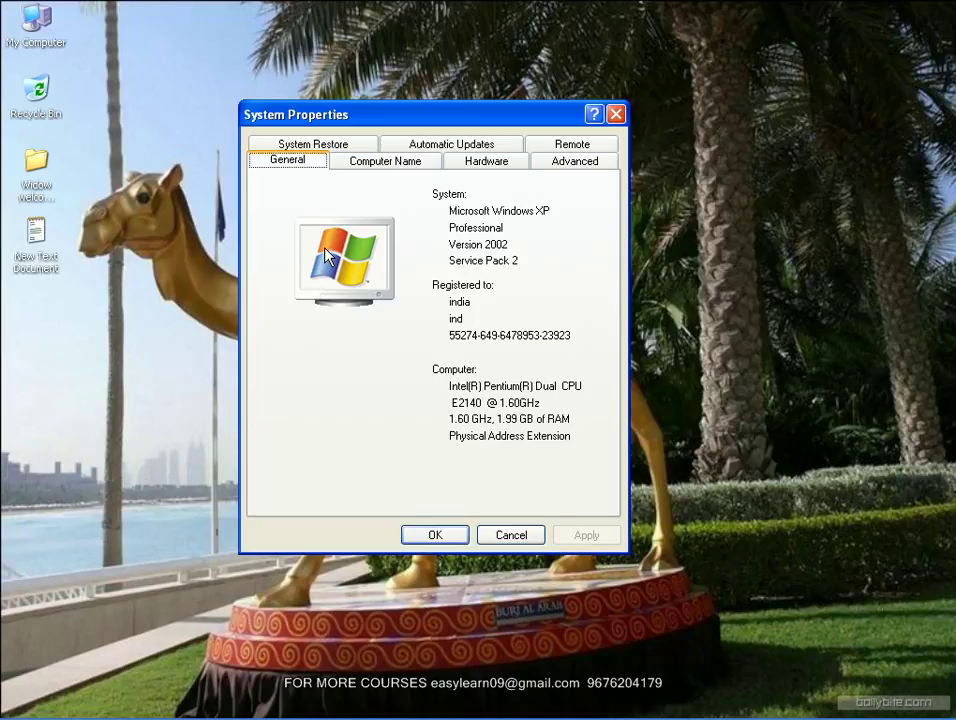
{"action": "key", "text": "Tab"}
{"action": "key", "text": "Tab"}
{"action": "key", "text": "Tab"}
{"action": "key", "text": "Tab"}
{"action": "key", "text": "Tab"}
{"action": "key", "text": "Tab"}
{"action": "key", "text": "Tab"}
{"action": "key", "text": "Tab"}
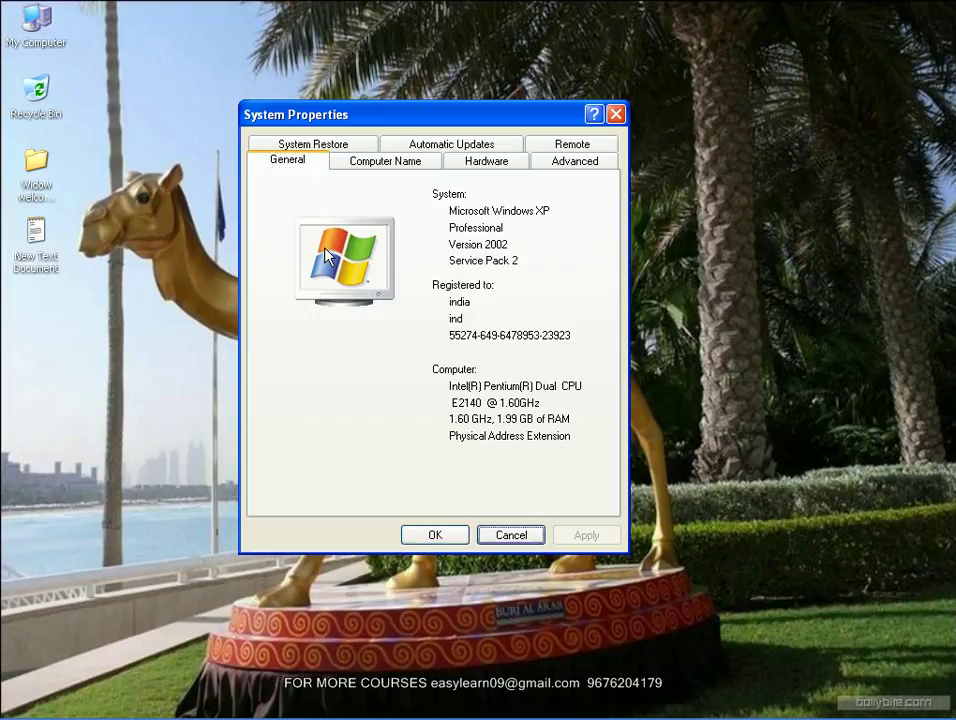
{"action": "key", "text": "Tab"}
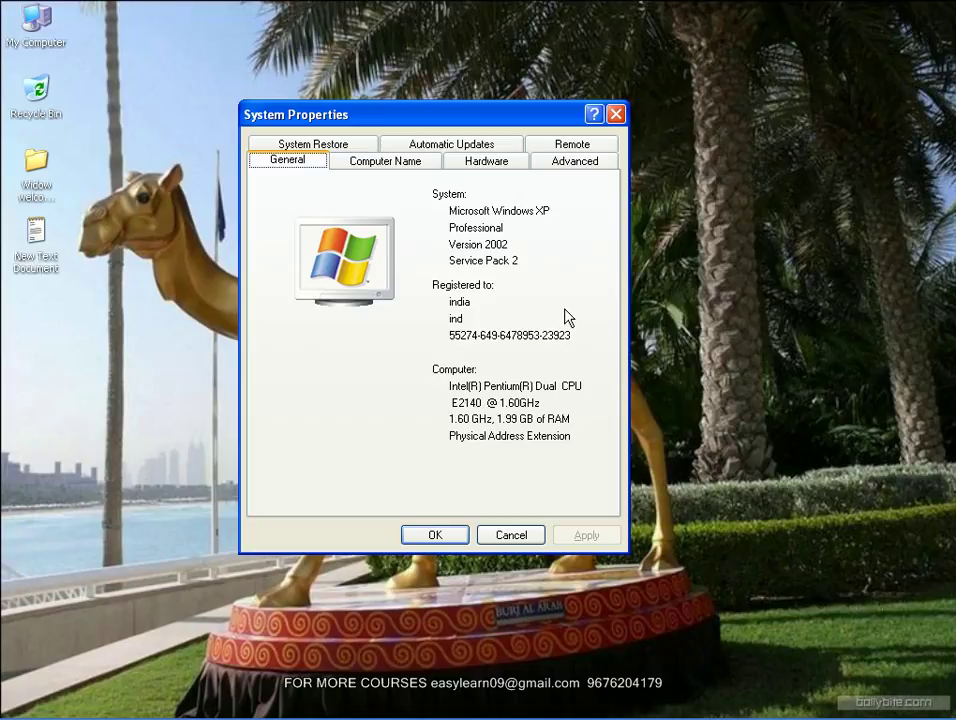
{"action": "key", "text": "Tab"}
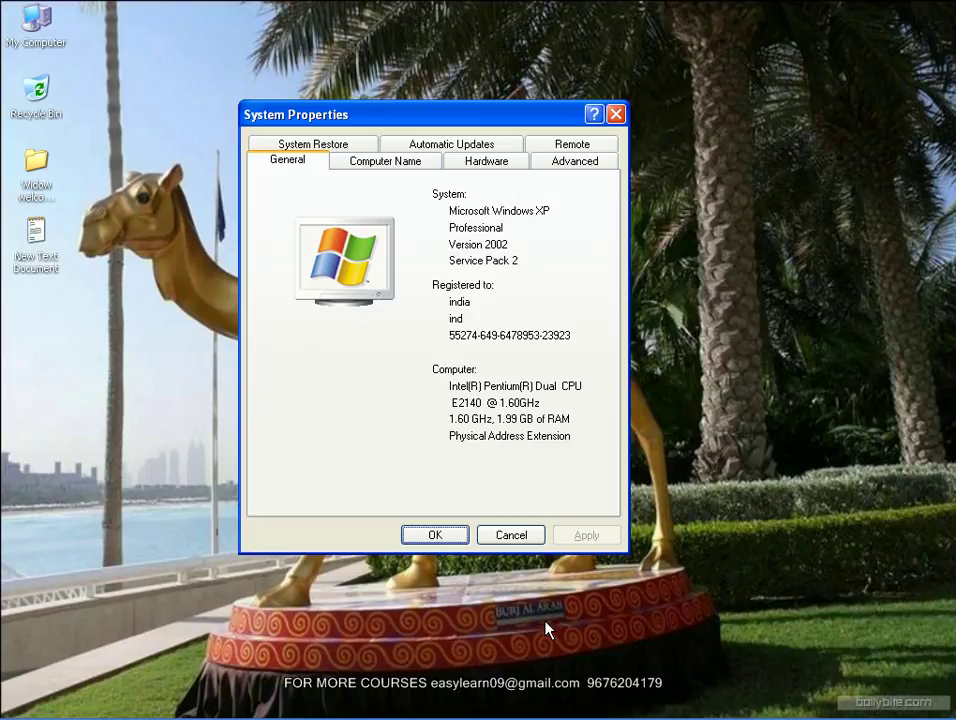
{"action": "key", "text": "Tab"}
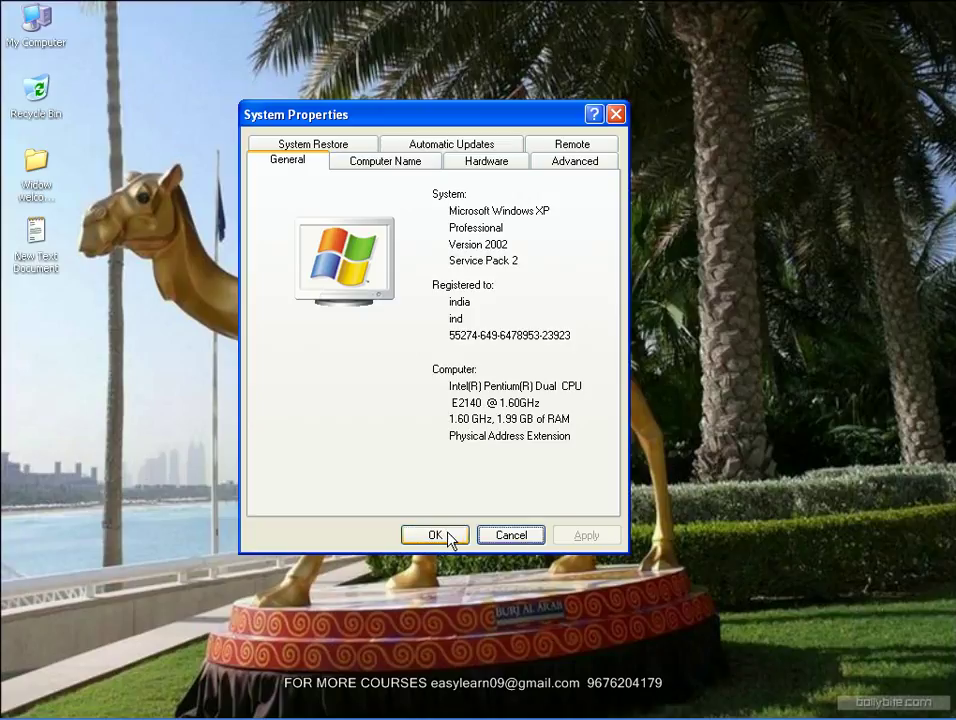
{"action": "left_click", "coordinate": [516, 538]}
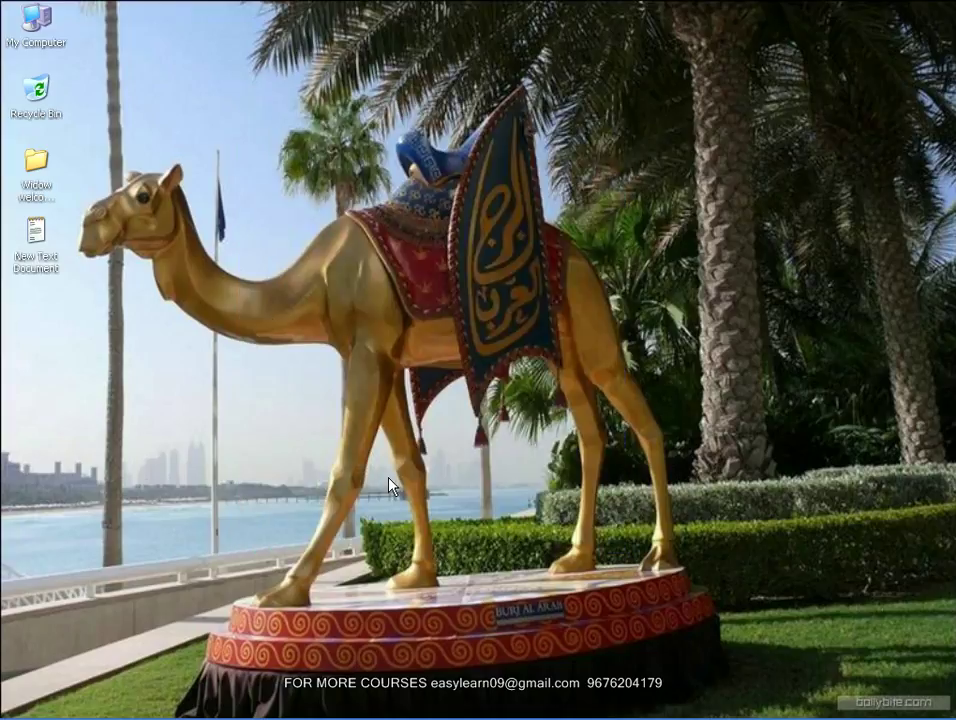
Open the properties of My Computer and move the System Properties dialog clear of the desktop icons
{"action": "right_click", "coordinate": [38, 14]}
{"action": "left_click", "coordinate": [78, 209]}
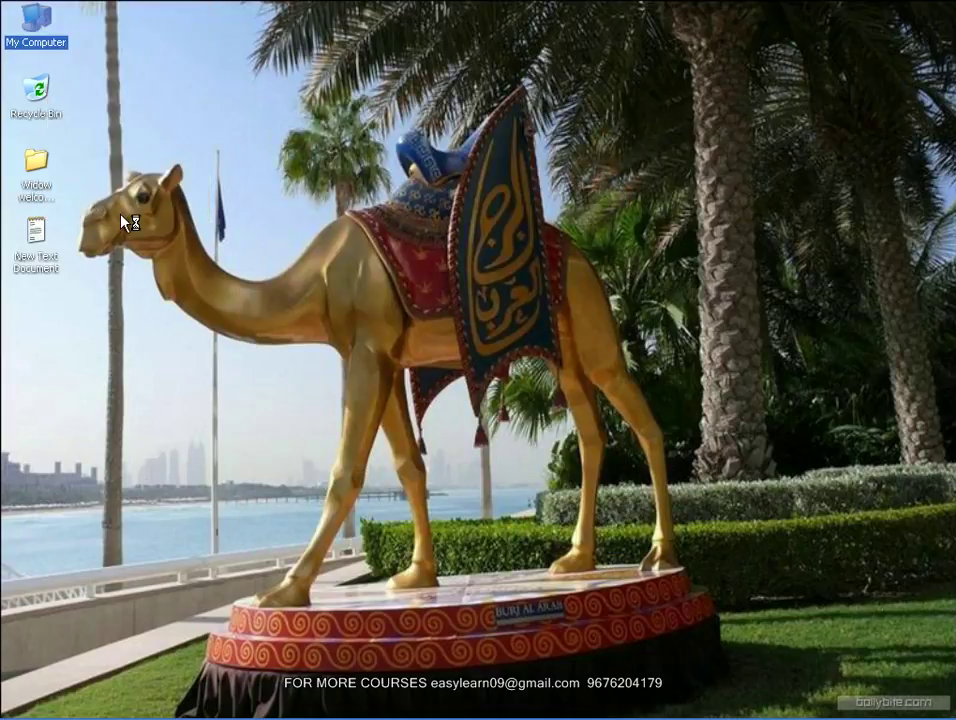
{"action": "left_click_drag", "start_coordinate": [213, 75], "coordinate": [434, 68]}
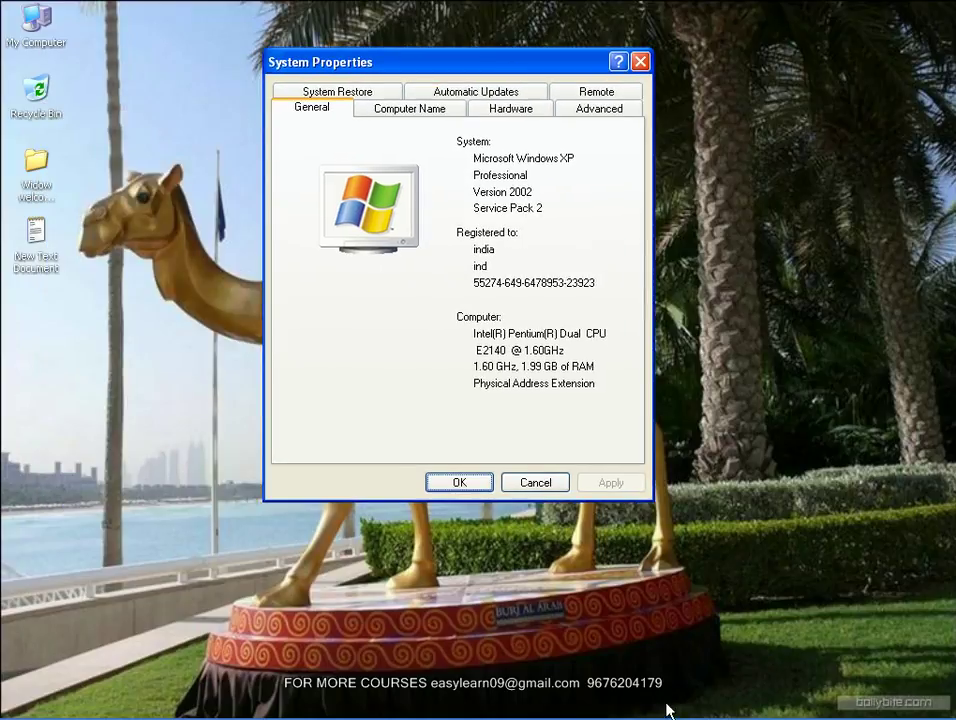
Move the keyboard focus through Cancel and OK to the General heading of System Properties
{"action": "key", "text": "Tab"}
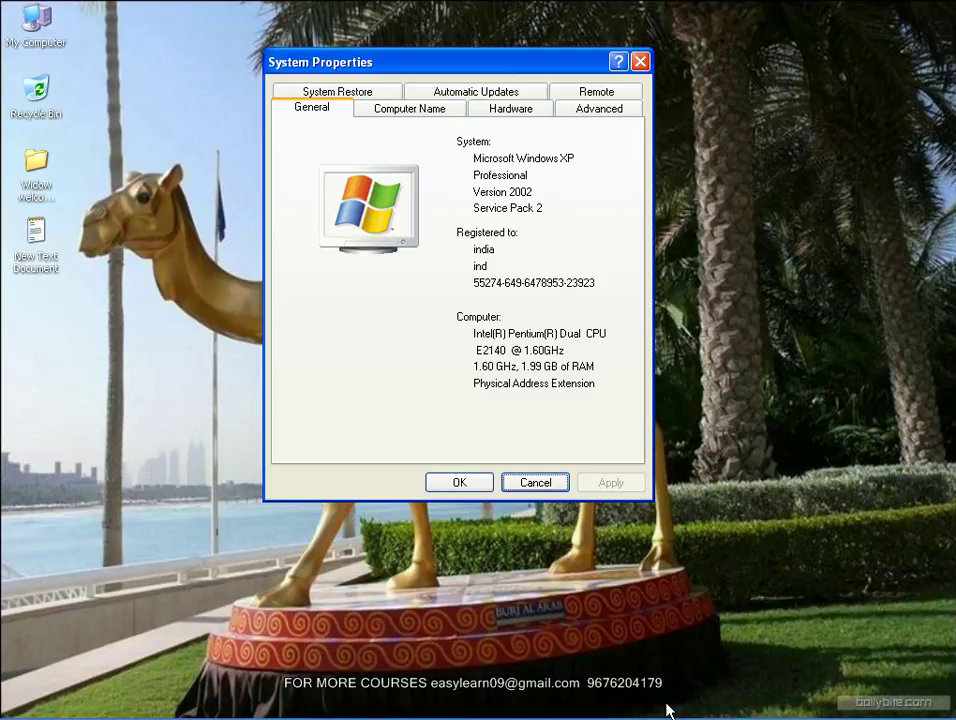
{"action": "key", "text": "Tab"}
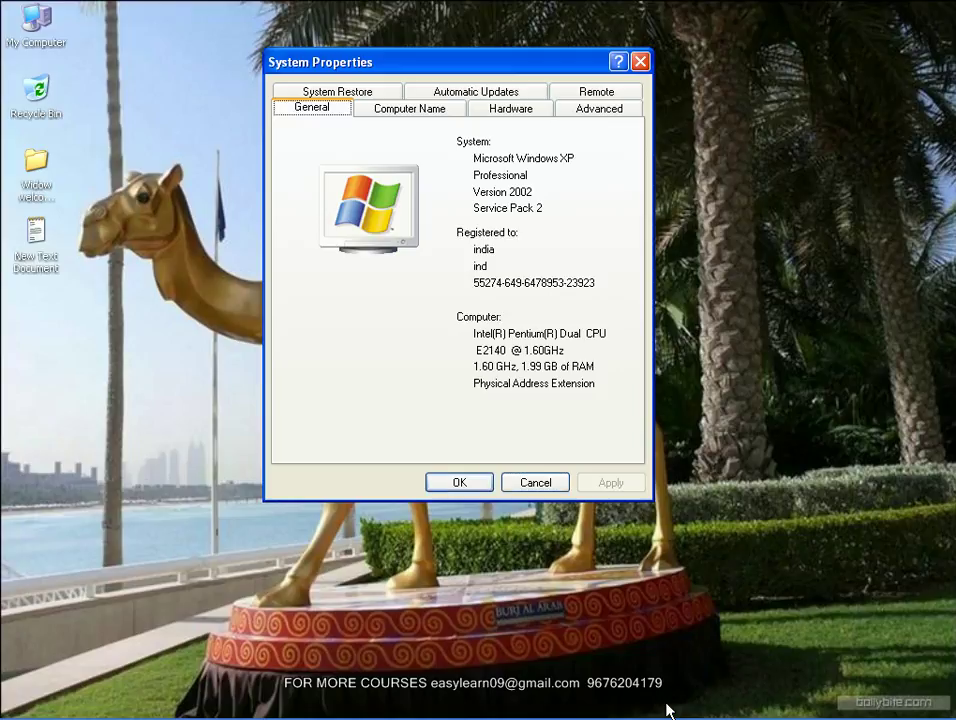
{"action": "key", "text": "Tab"}
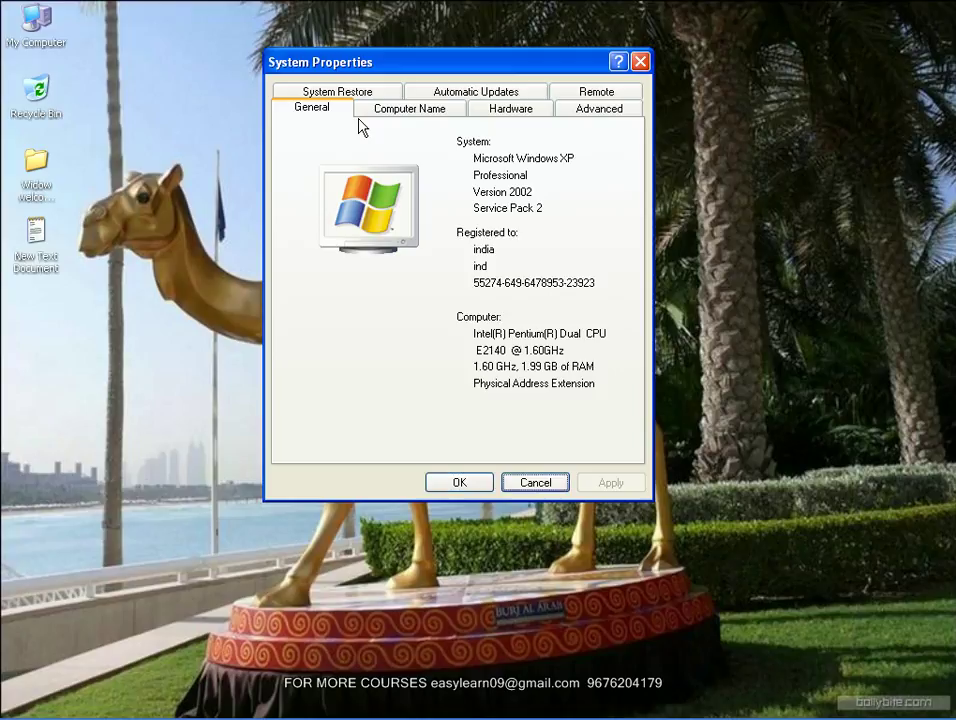
{"action": "key", "text": "Tab"}
{"action": "key", "text": "Tab"}
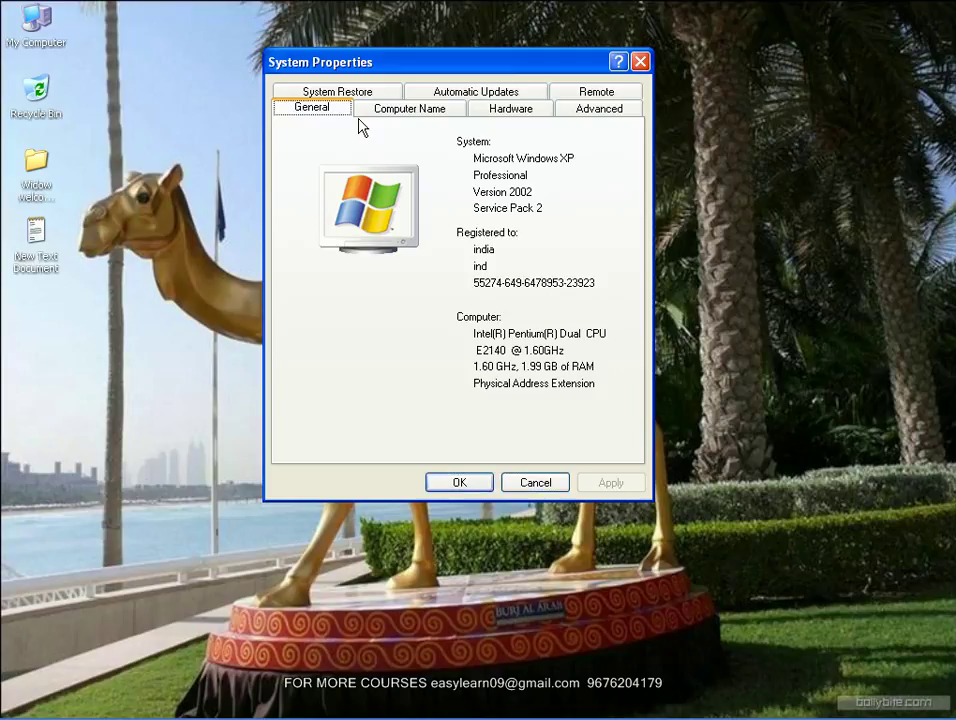
Show the Computer Name page and cycle the keyboard focus through its description, Network ID and Change controls back to the page heading
{"action": "key", "text": "Right"}
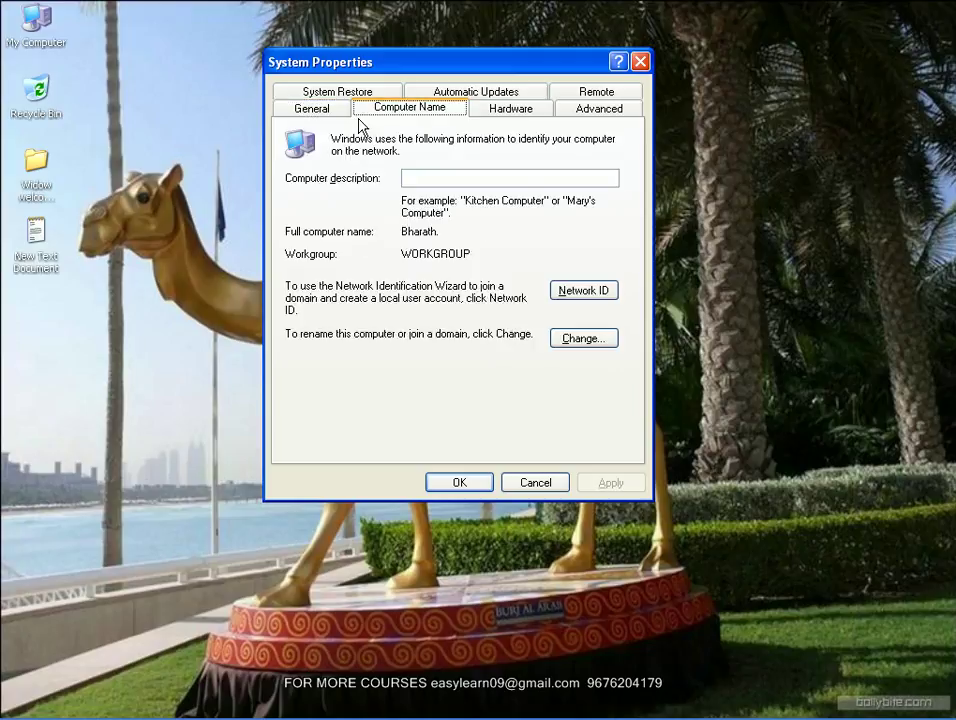
{"action": "key", "text": "Tab"}
{"action": "key", "text": "Tab"}
{"action": "key", "text": "Tab"}
{"action": "key", "text": "Tab"}
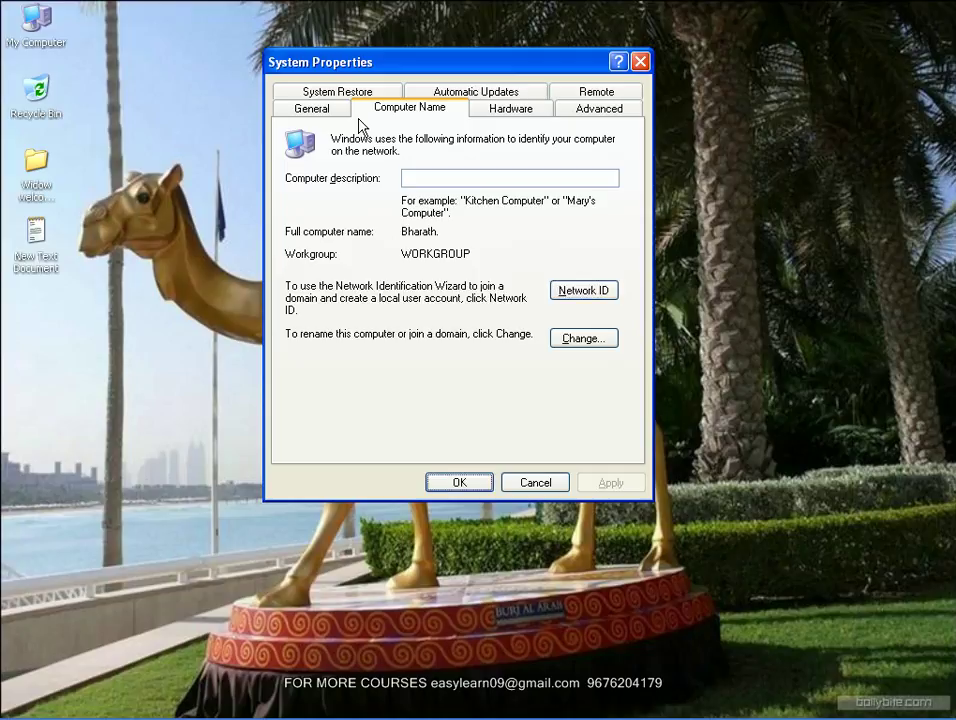
{"action": "key", "text": "Tab"}
{"action": "key", "text": "Tab"}
{"action": "key", "text": "Tab"}
{"action": "key", "text": "Tab"}
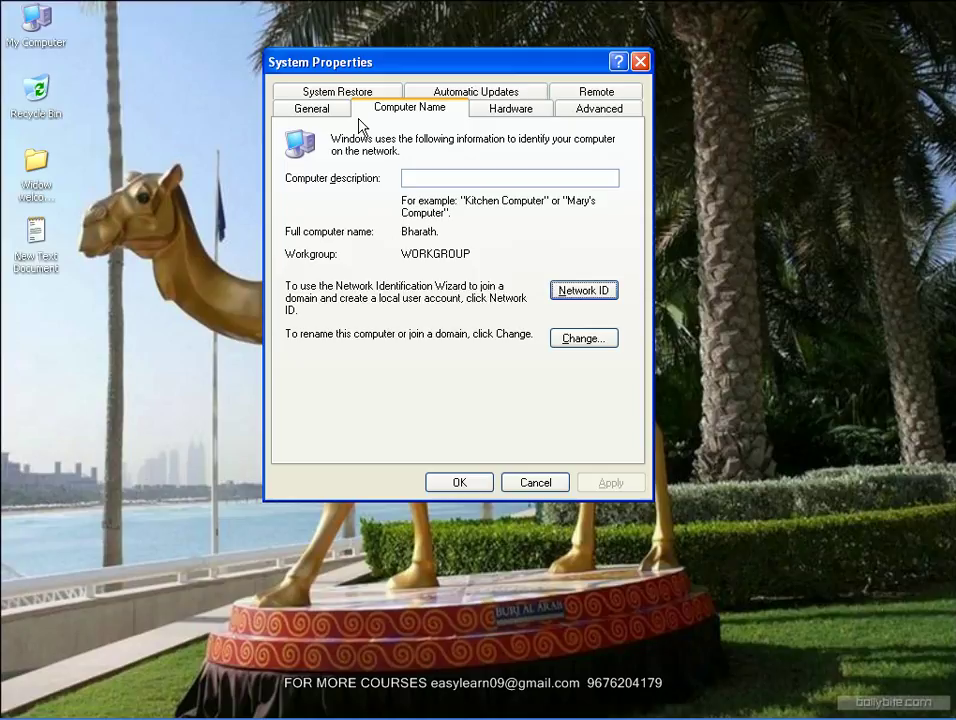
{"action": "key", "text": "Tab"}
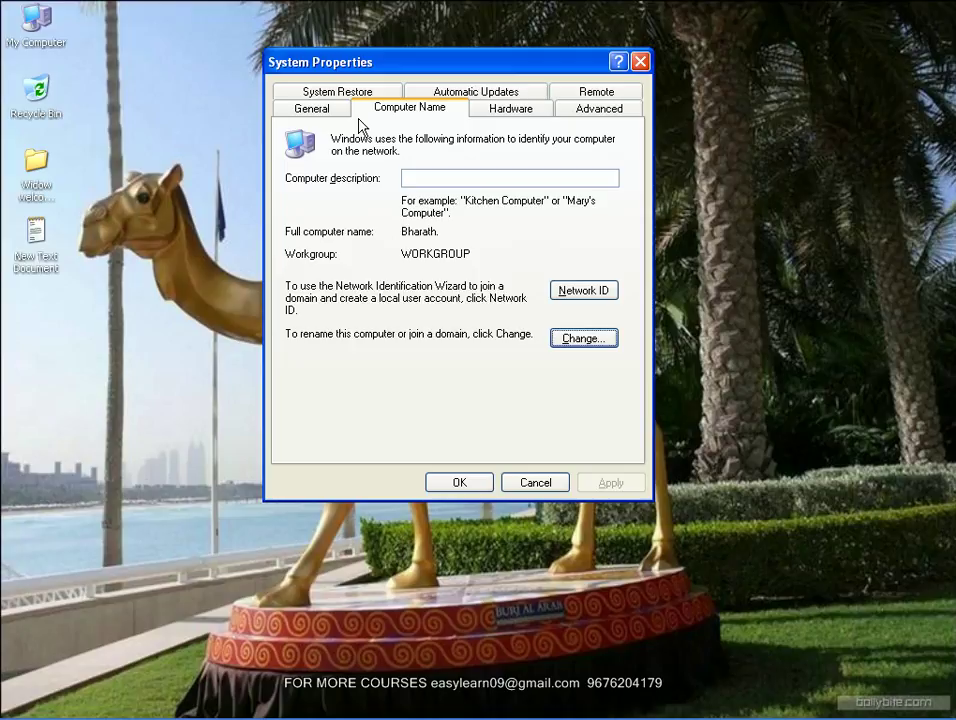
{"action": "key", "text": "Tab"}
{"action": "key", "text": "Tab"}
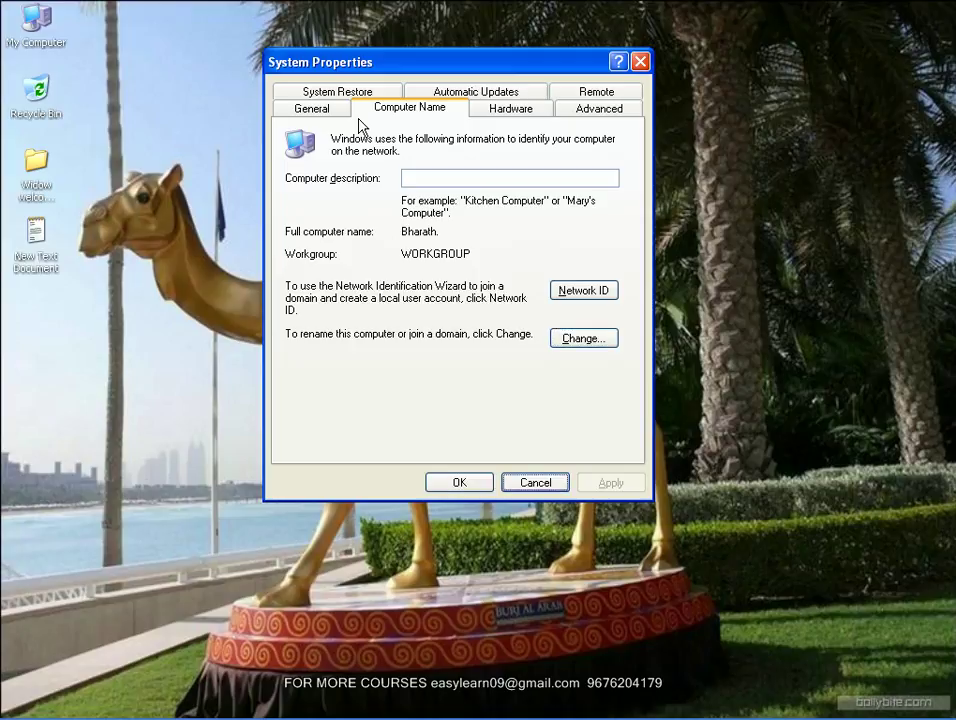
{"action": "key", "text": "Tab"}
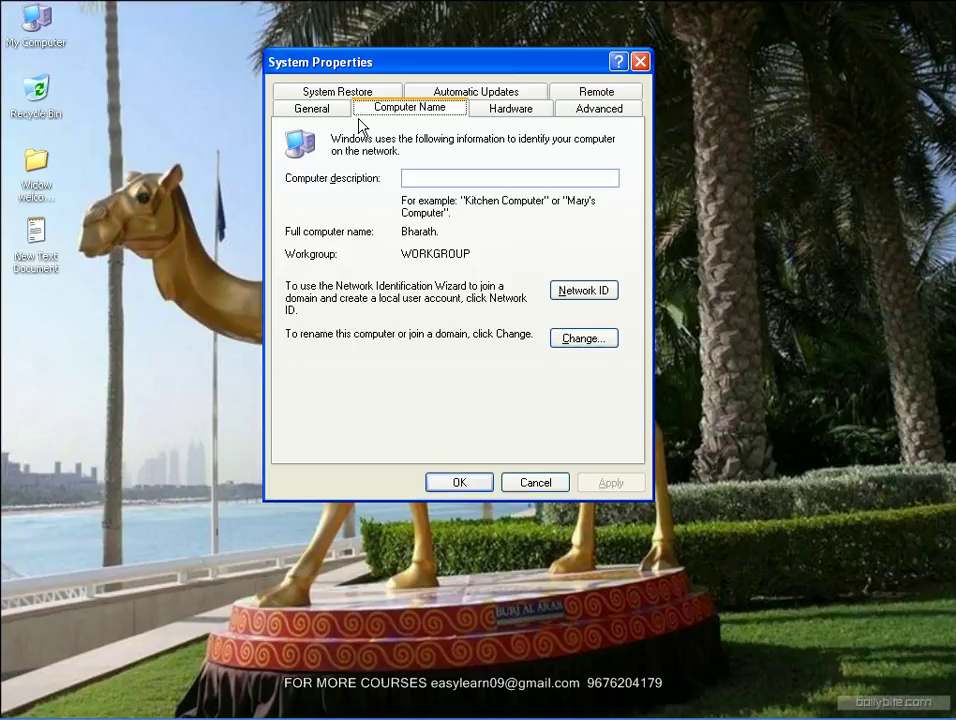
Show the Hardware page and cycle the keyboard focus through Device Manager, Driver Signing, Windows Update and Hardware Profiles back to the page heading
{"action": "key", "text": "Right"}
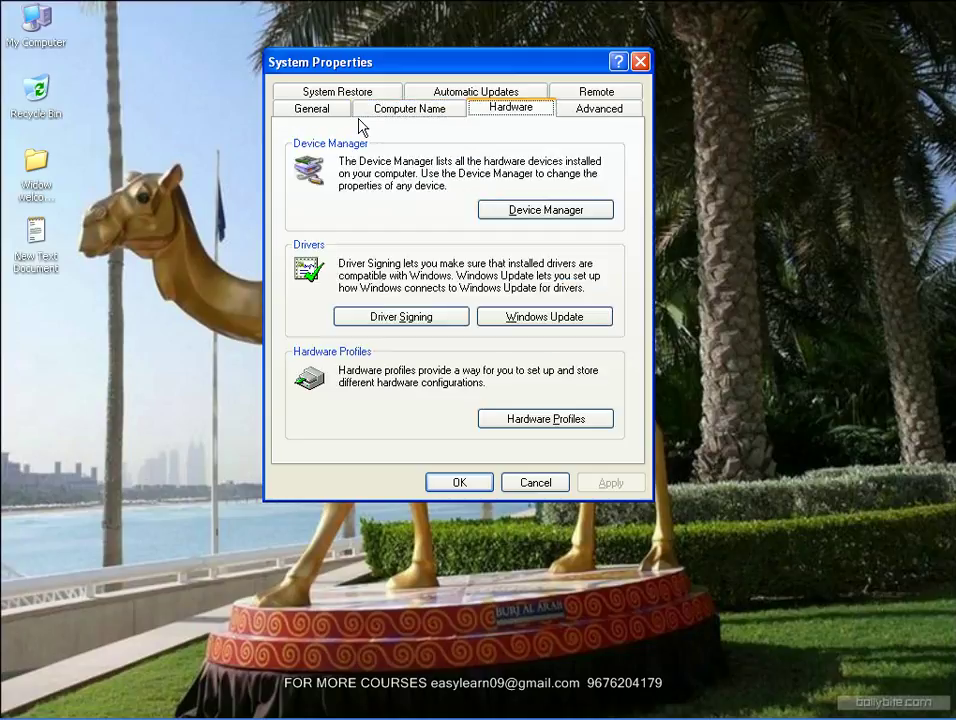
{"action": "key", "text": "Tab"}
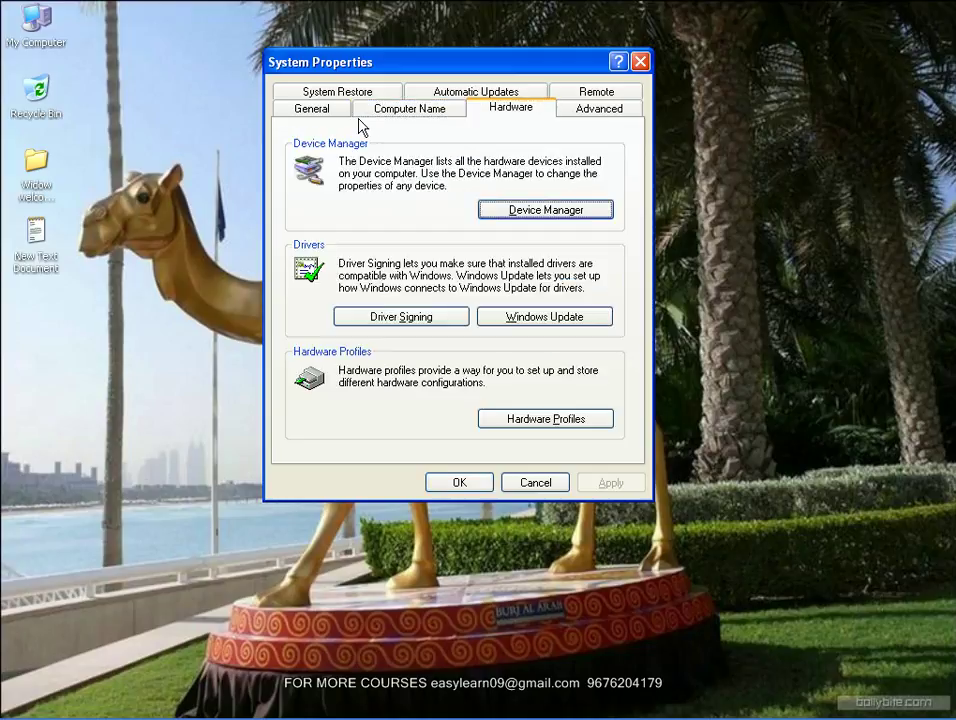
{"action": "key", "text": "Tab"}
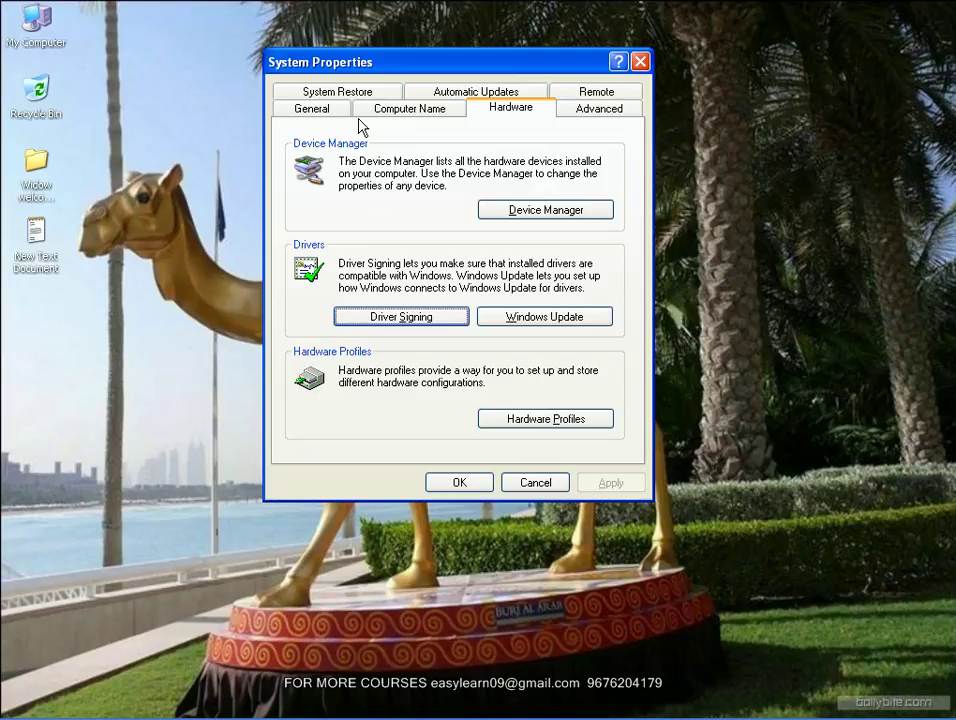
{"action": "key", "text": "Tab"}
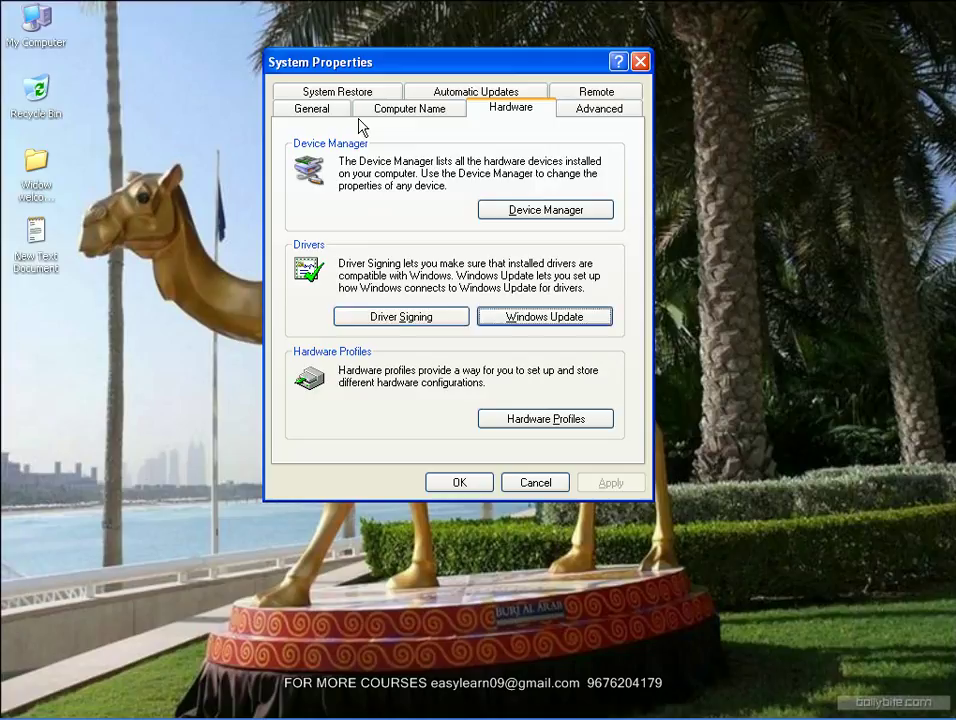
{"action": "key", "text": "Tab"}
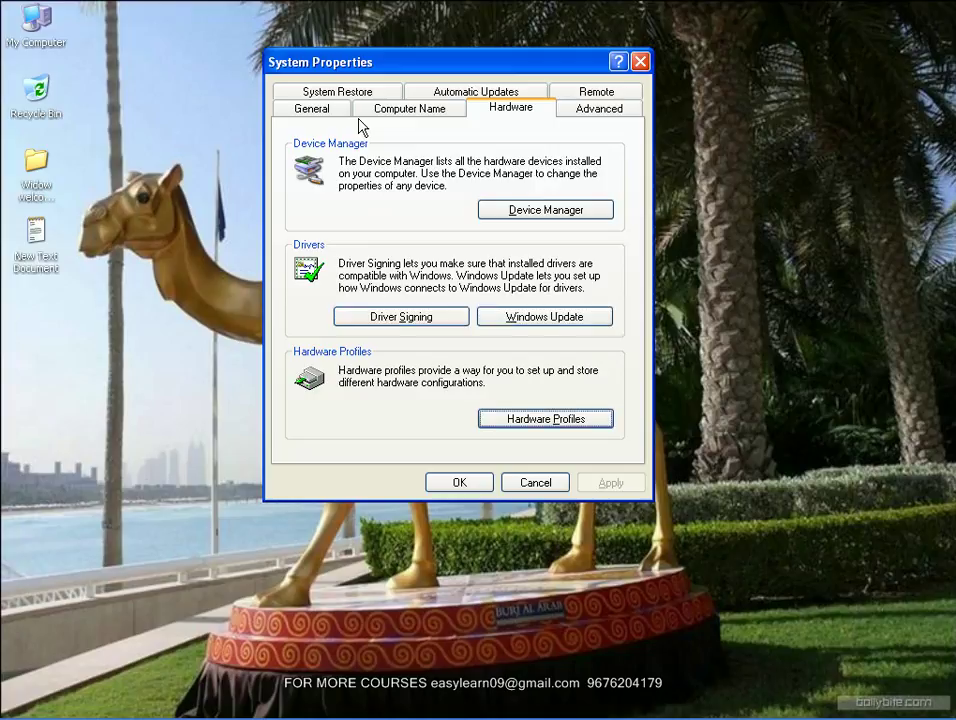
{"action": "key", "text": "Tab"}
{"action": "key", "text": "Tab"}
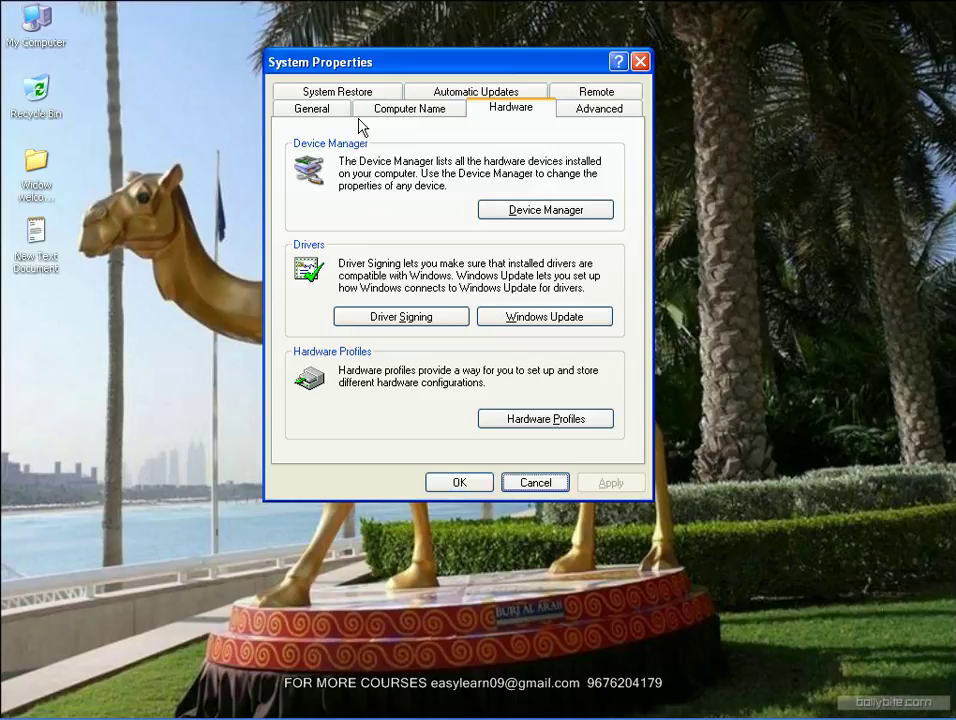
{"action": "key", "text": "Tab"}
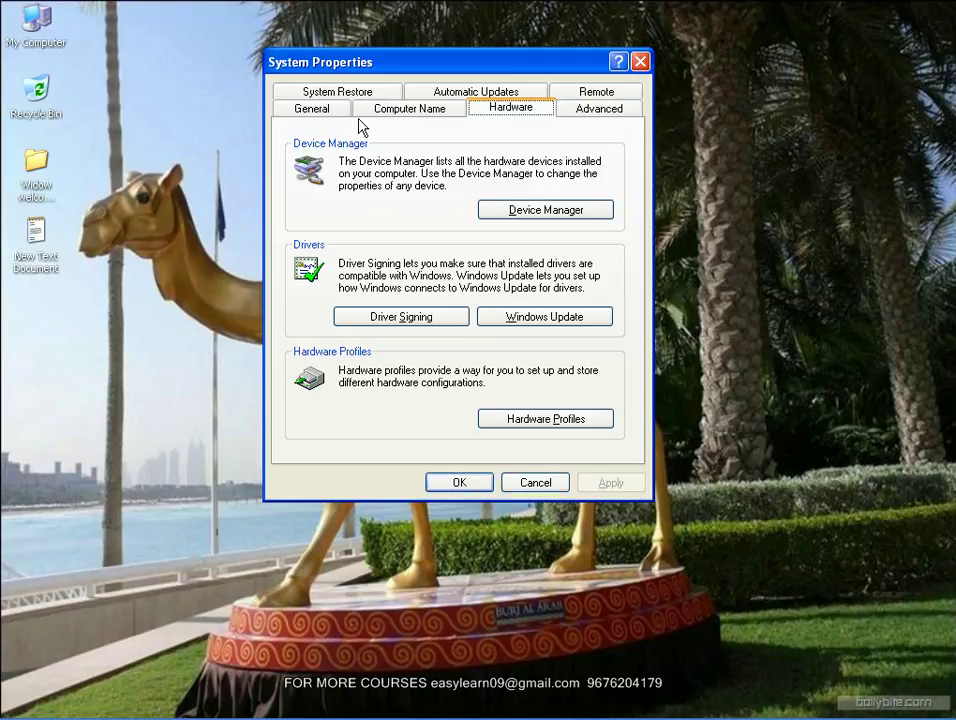
Switch System Properties from the Hardware page through the following pages to Automatic Updates
{"action": "key", "text": "Right"}
{"action": "key", "text": "Right"}
{"action": "key", "text": "Right"}
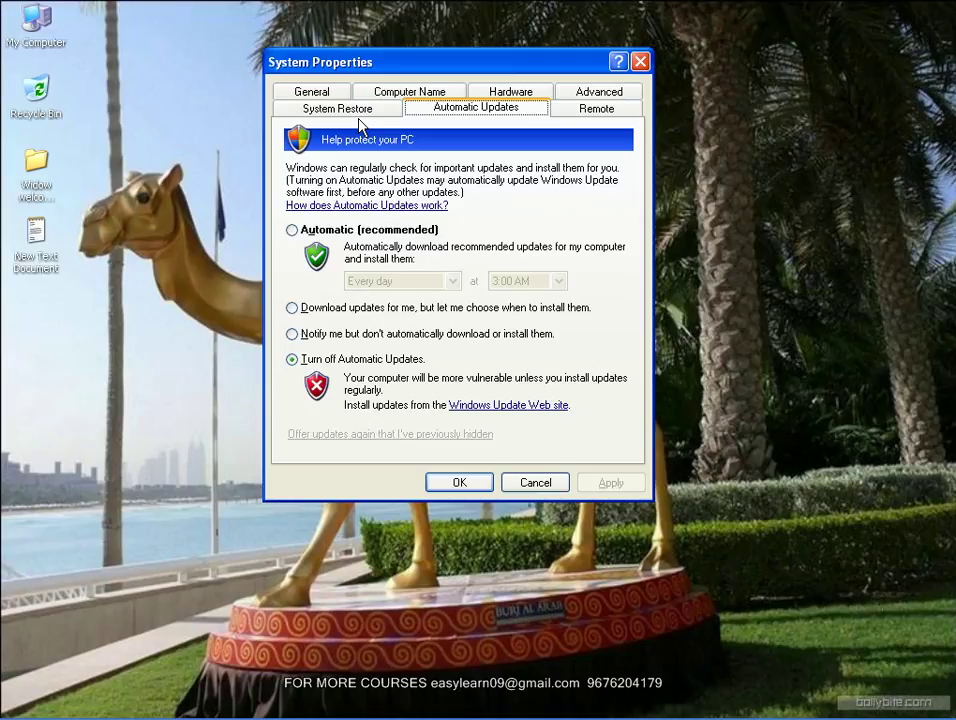
Return System Properties from the Automatic Updates page to the General page
{"action": "left_click", "coordinate": [318, 92]}
{"action": "left_click", "coordinate": [455, 92]}
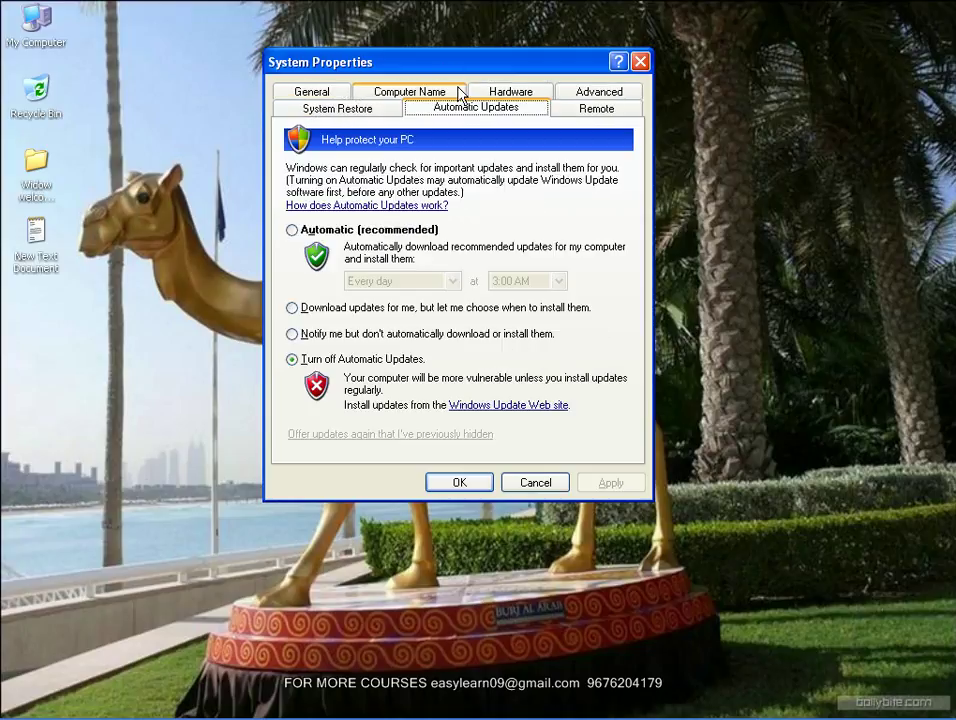
{"action": "left_click", "coordinate": [510, 93]}
{"action": "left_click", "coordinate": [597, 95]}
{"action": "left_click", "coordinate": [433, 110]}
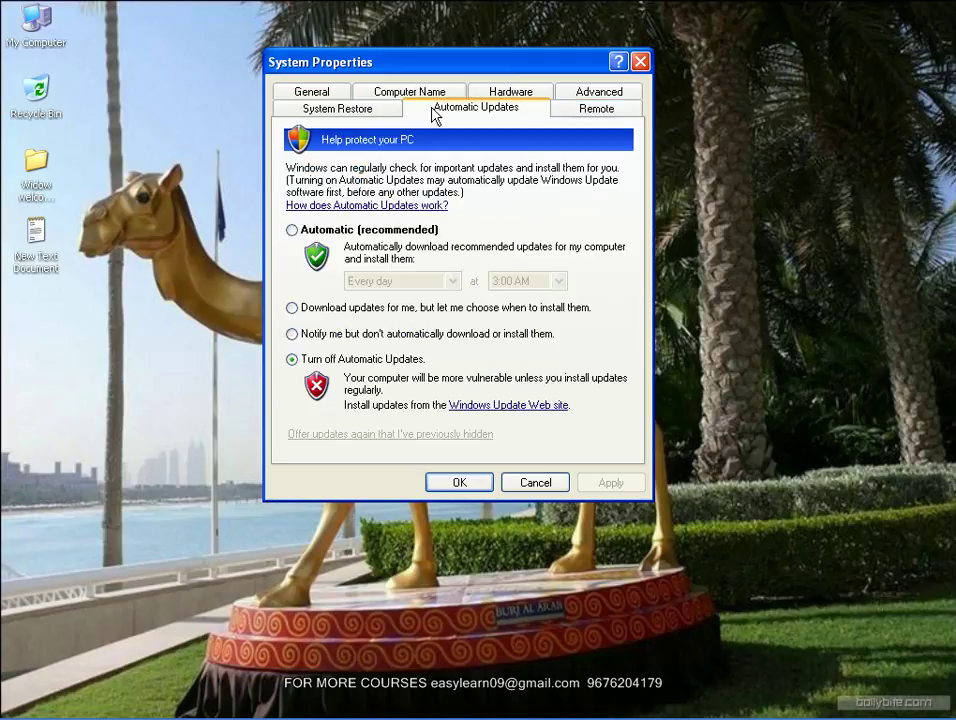
{"action": "left_click", "coordinate": [335, 93]}
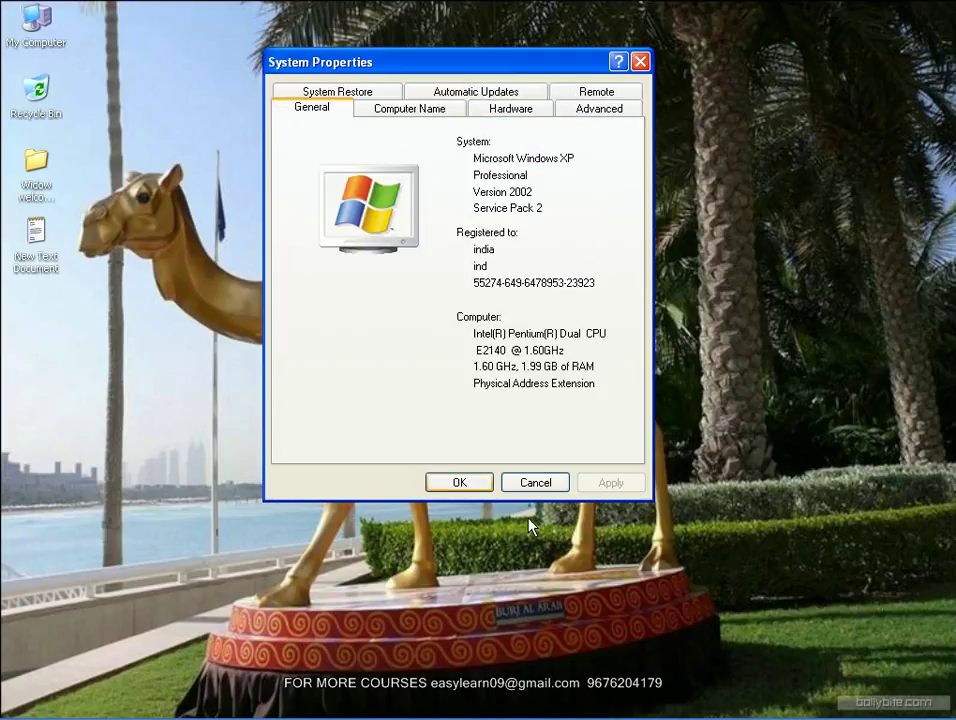
View the Computer Name, Automatic Updates, Remote and Advanced pages of System Properties, and close the dialog
{"action": "left_click", "coordinate": [405, 108]}
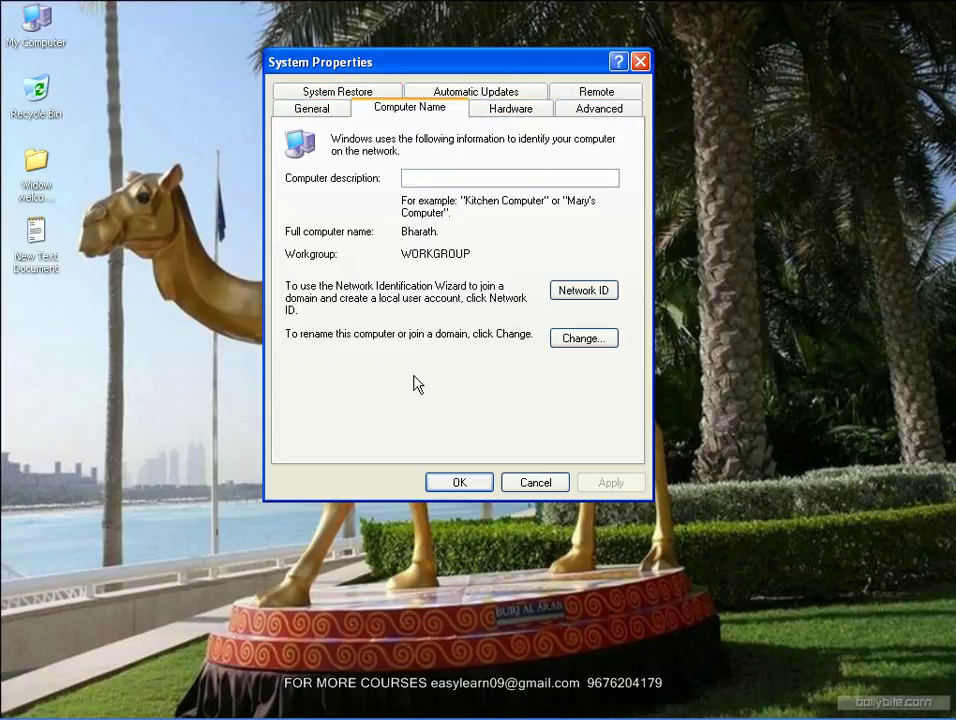
{"action": "left_click", "coordinate": [470, 92]}
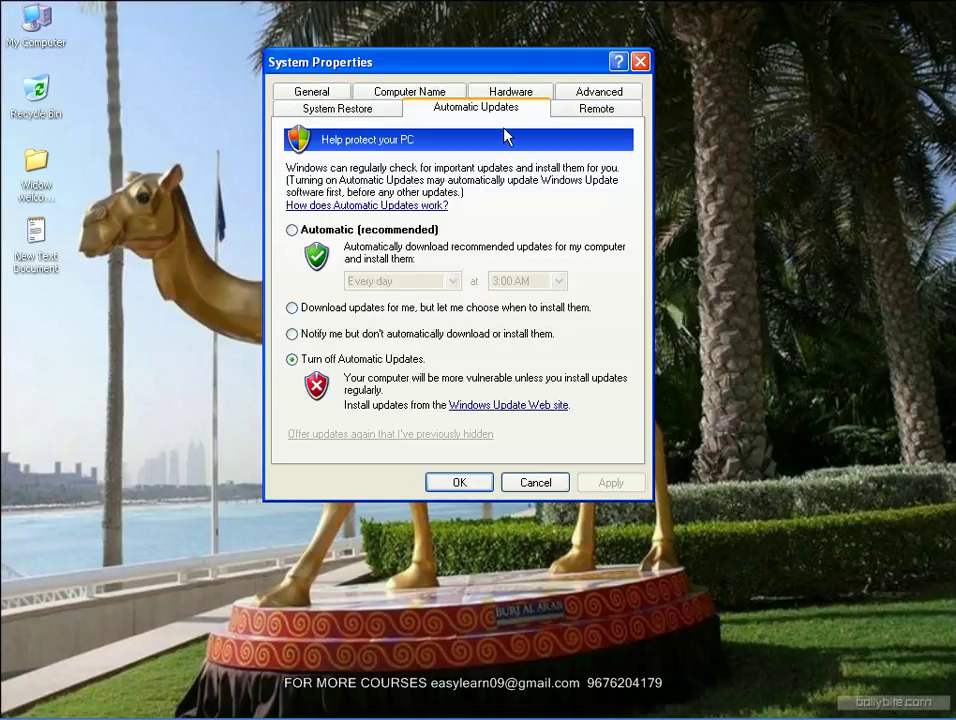
{"action": "left_click", "coordinate": [597, 108]}
{"action": "left_click", "coordinate": [601, 92]}
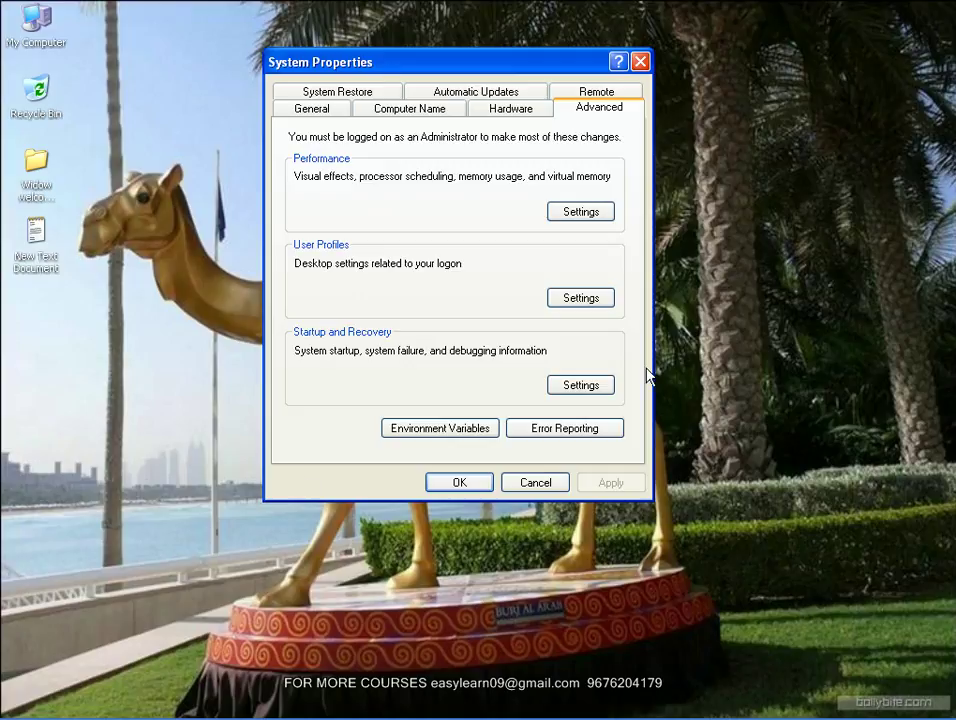
{"action": "key", "text": "Escape"}
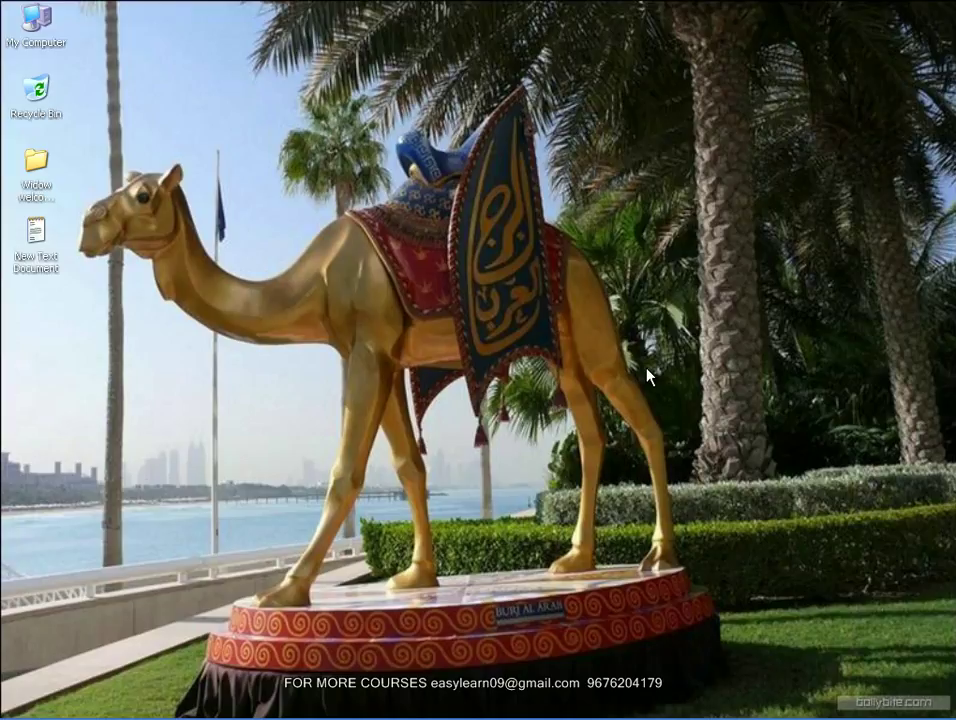
Delete the New Text Document file from the desktop and empty the Recycle Bin
{"action": "left_click", "coordinate": [17, 245]}
{"action": "key", "text": "Delete"}
{"action": "key", "text": "Return"}
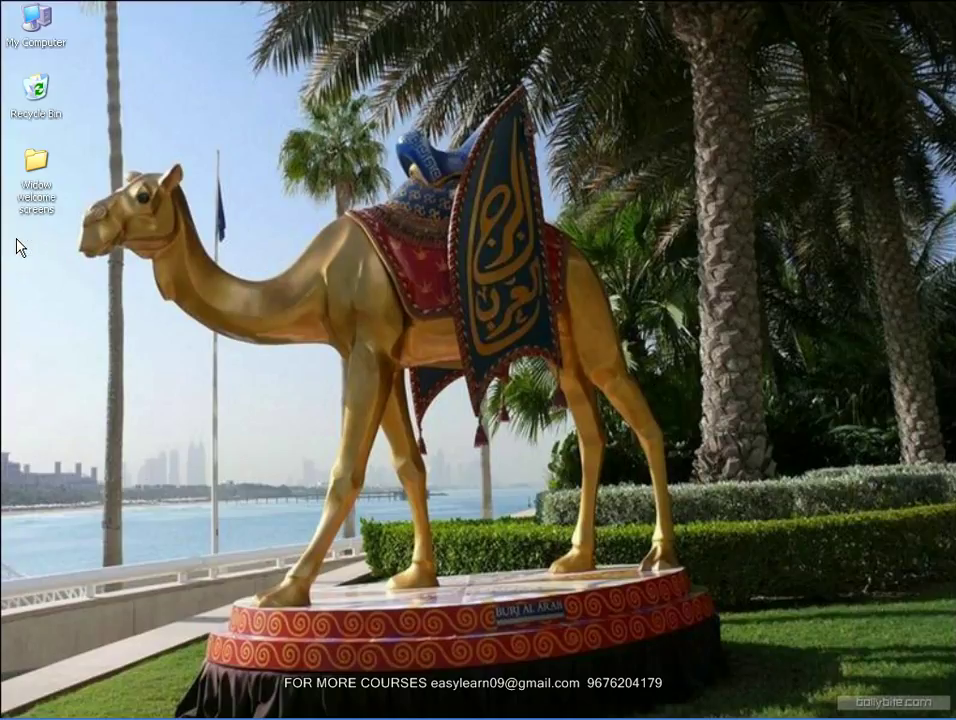
{"action": "right_click", "coordinate": [37, 93]}
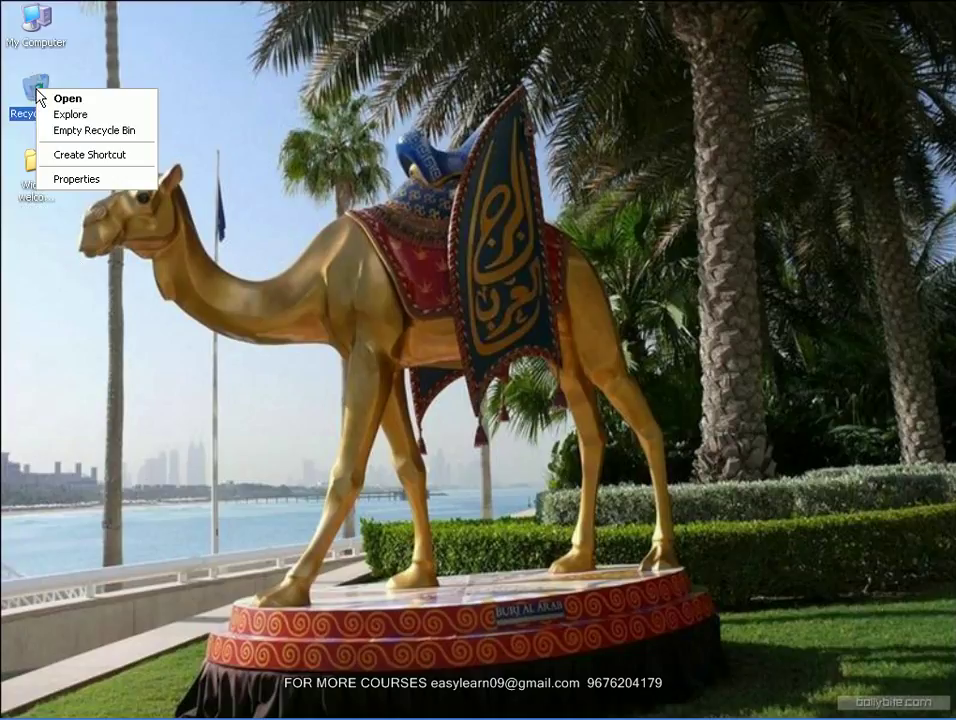
{"action": "left_click", "coordinate": [123, 131]}
{"action": "left_click", "coordinate": [543, 387]}
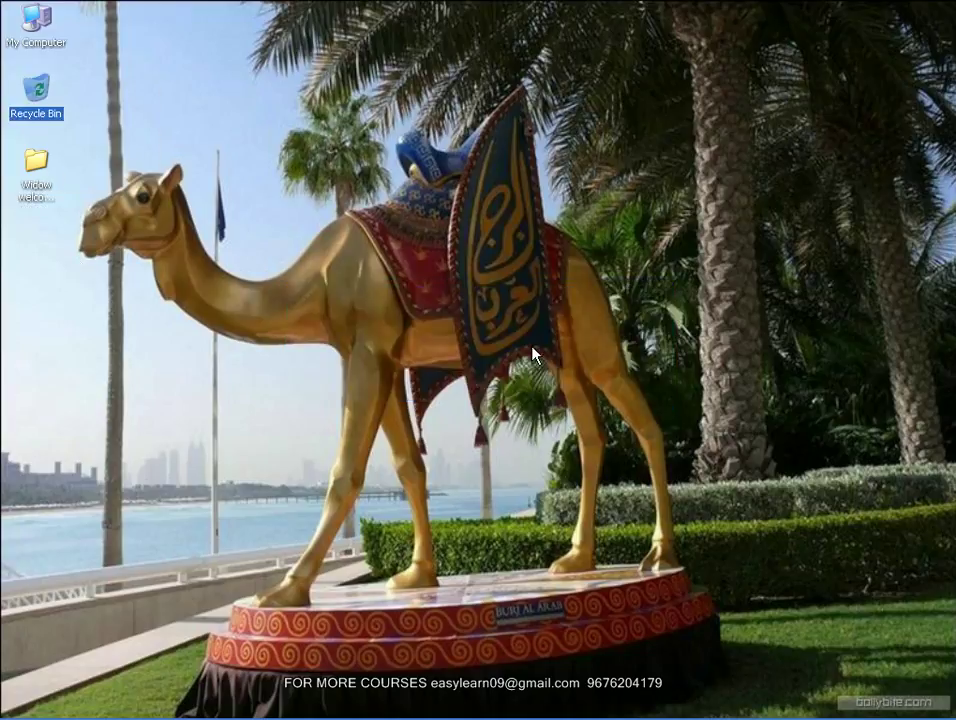
Bring up Control Panel and highlight its Mouse, Keyboard and Display items in turn
{"action": "mouse_move", "coordinate": [316, 709]}
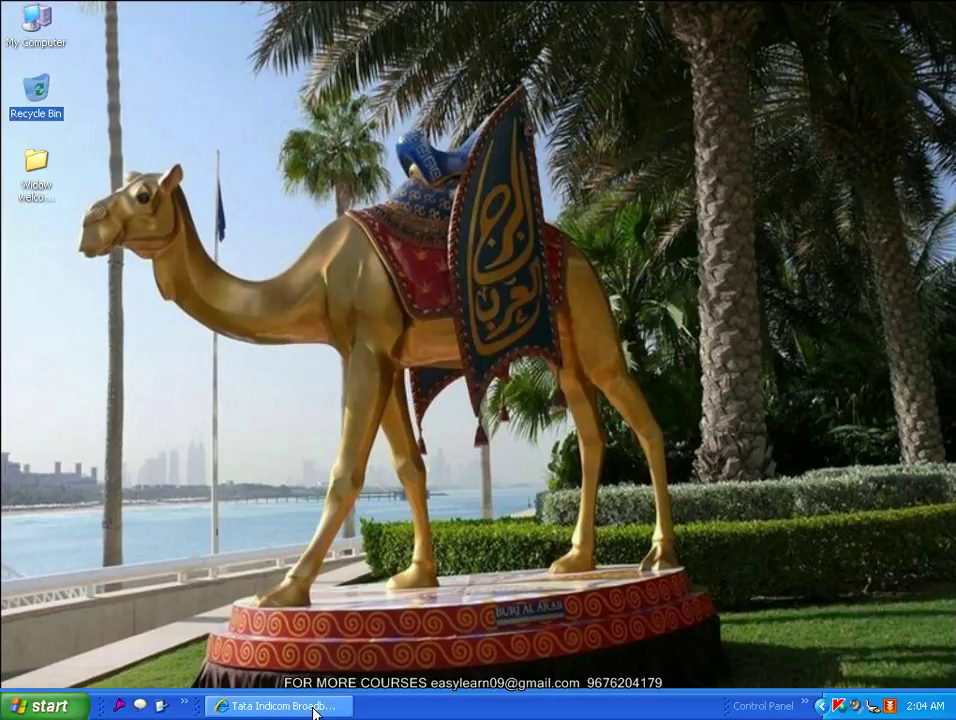
{"action": "left_click", "coordinate": [160, 706]}
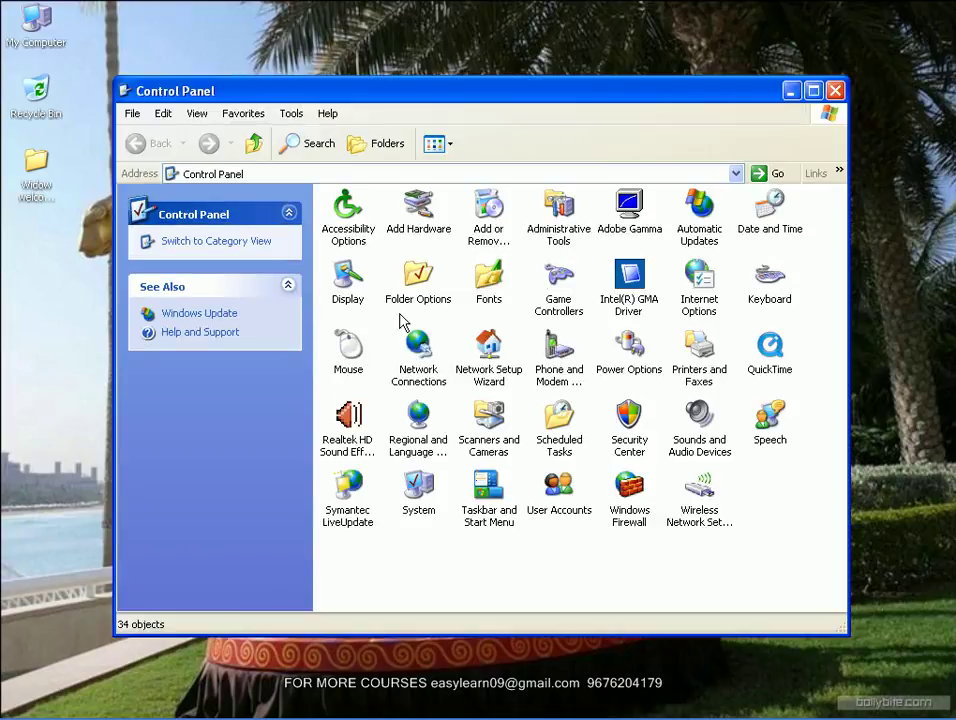
{"action": "left_click", "coordinate": [345, 282]}
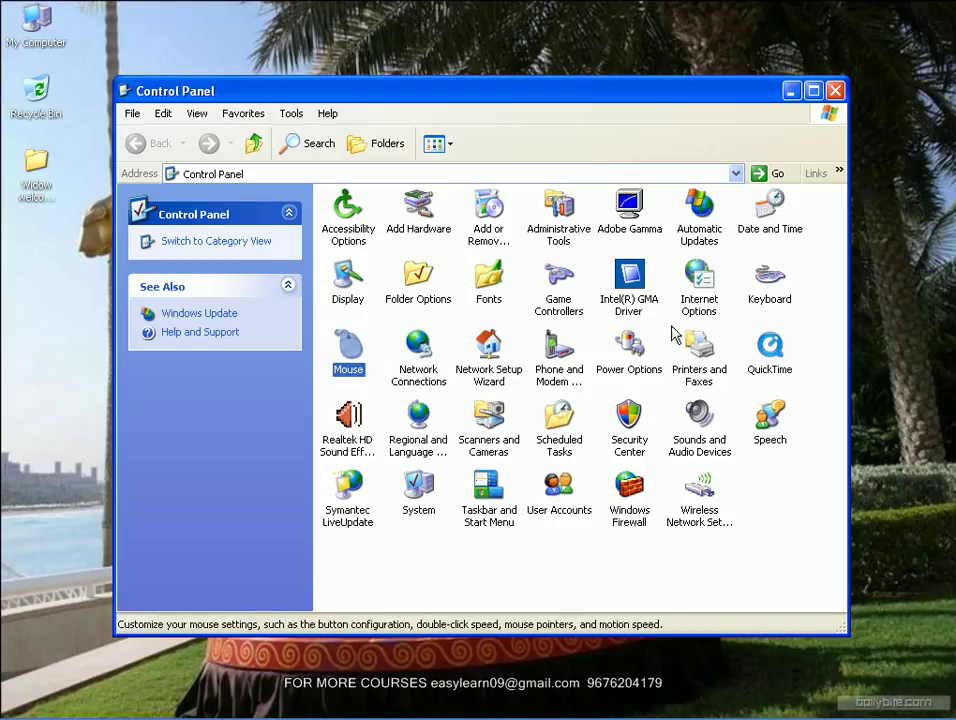
{"action": "left_click", "coordinate": [770, 280]}
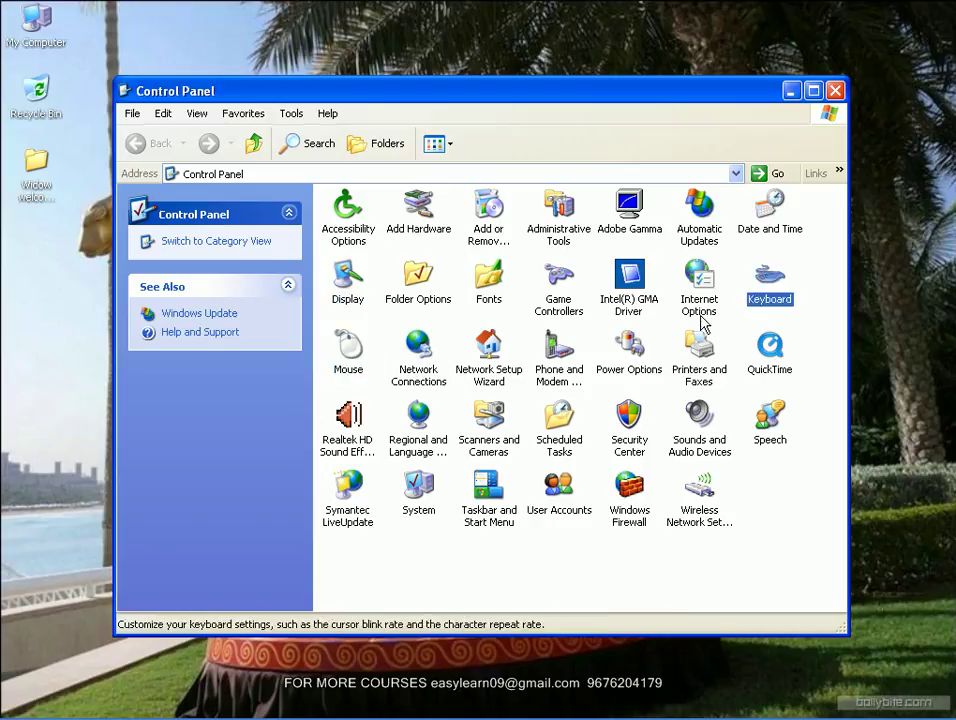
{"action": "left_click", "coordinate": [360, 278]}
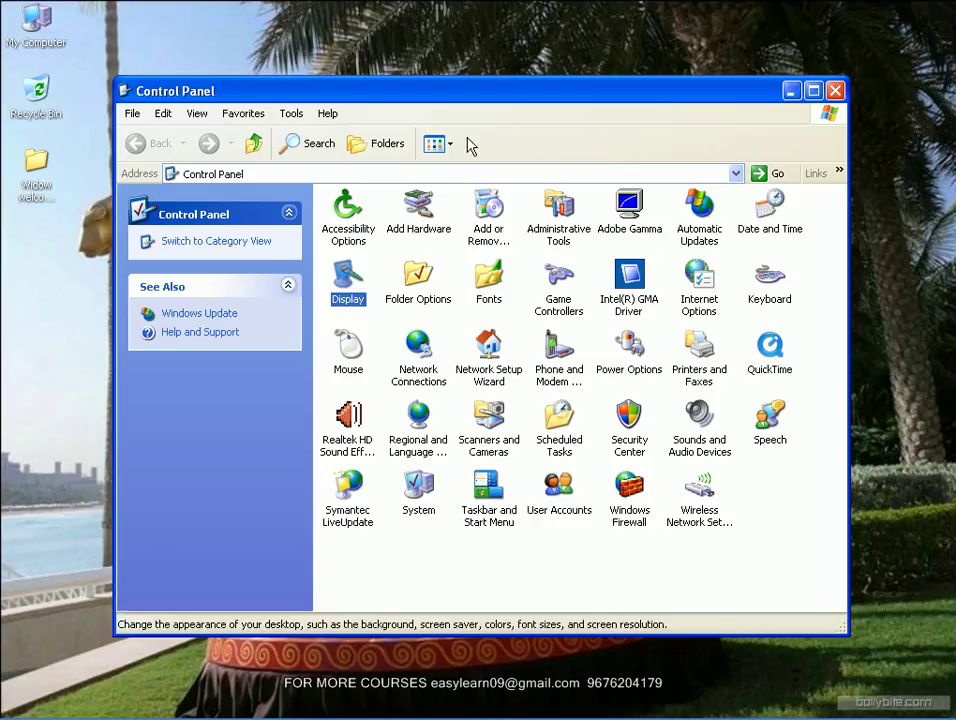
Move the Control Panel window around the desktop and back to the upper middle area
{"action": "left_click_drag", "start_coordinate": [462, 98], "coordinate": [517, 102]}
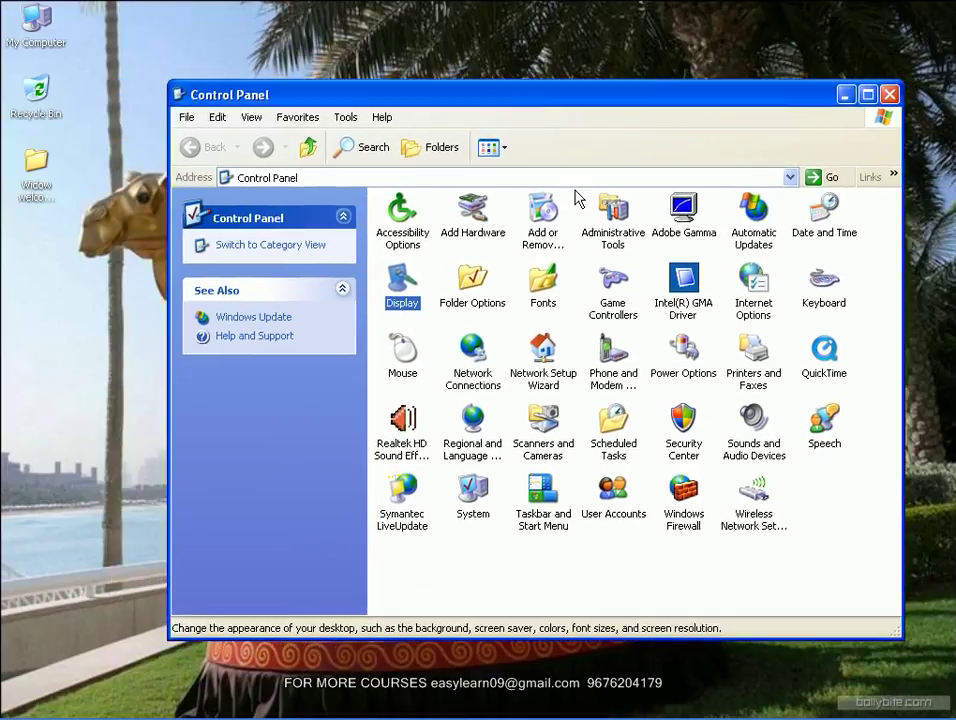
{"action": "left_click_drag", "start_coordinate": [824, 97], "coordinate": [703, 201]}
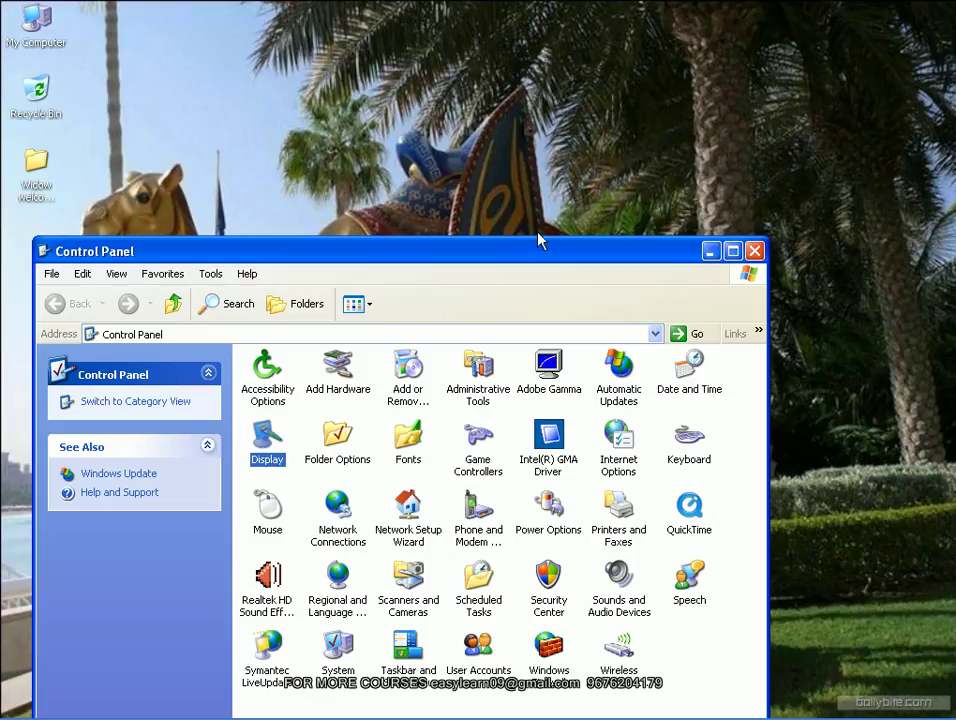
{"action": "left_click_drag", "start_coordinate": [538, 238], "coordinate": [599, 44]}
Show Display Properties from Control Panel, and close both the dialog and Control Panel
{"action": "left_click_drag", "start_coordinate": [414, 95], "coordinate": [461, 198]}
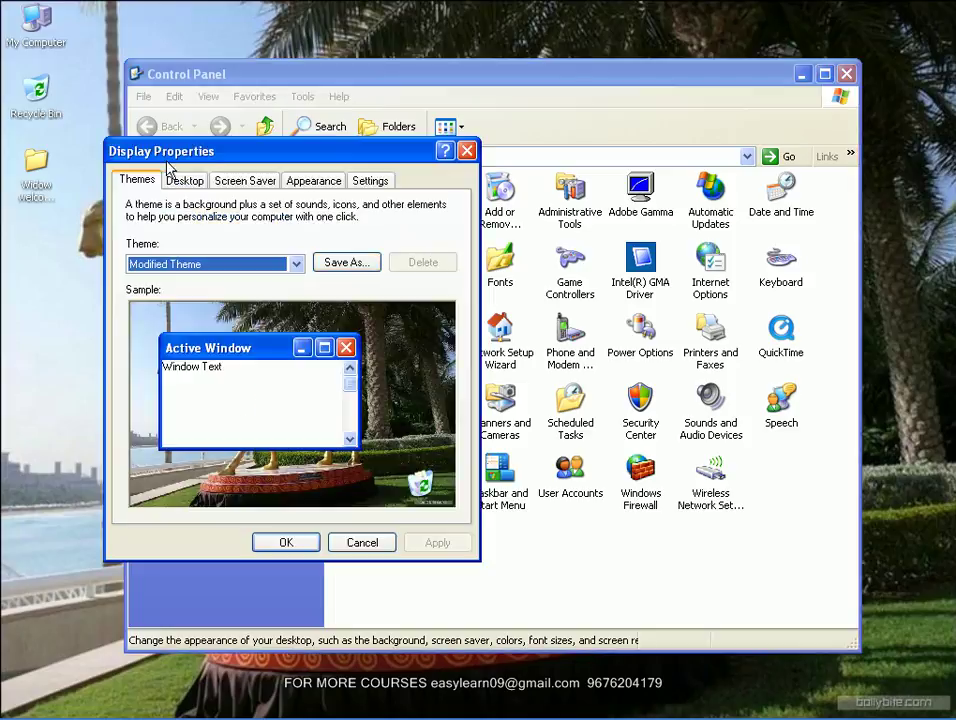
{"action": "left_click", "coordinate": [467, 151]}
{"action": "left_click", "coordinate": [846, 75]}
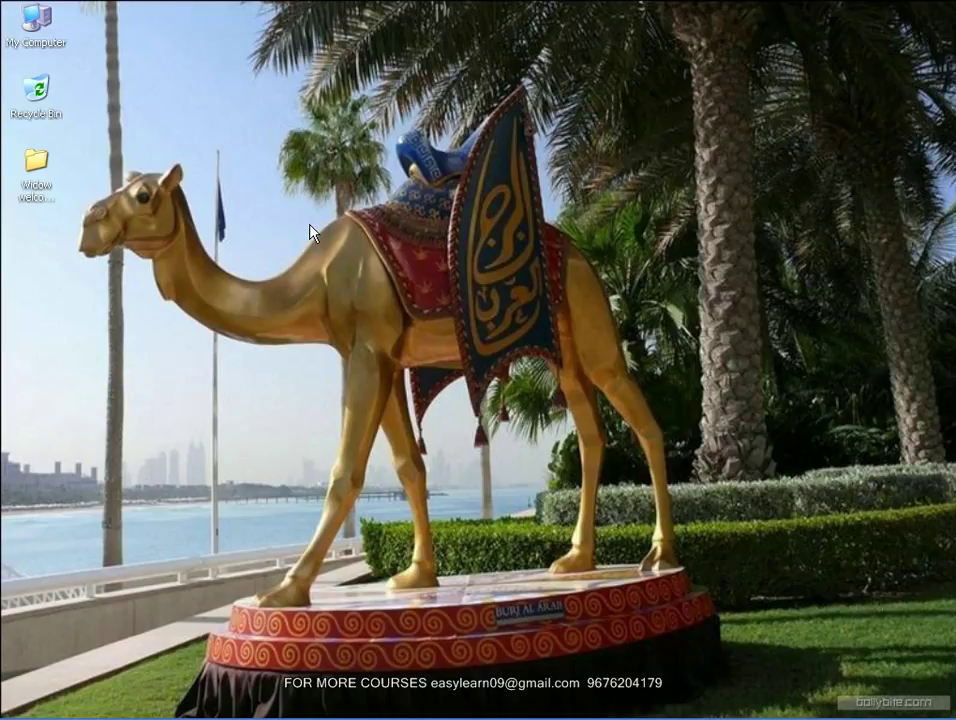
Open the desktop's Display Properties and move the dialog to the middle of the desktop
{"action": "right_click", "coordinate": [352, 155]}
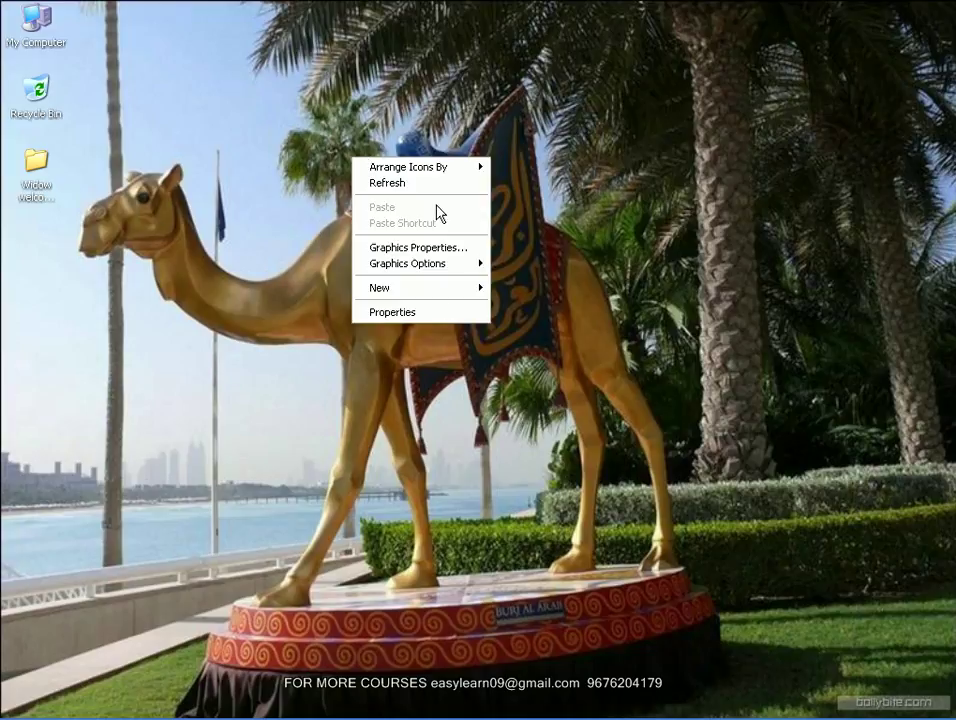
{"action": "left_click", "coordinate": [426, 312]}
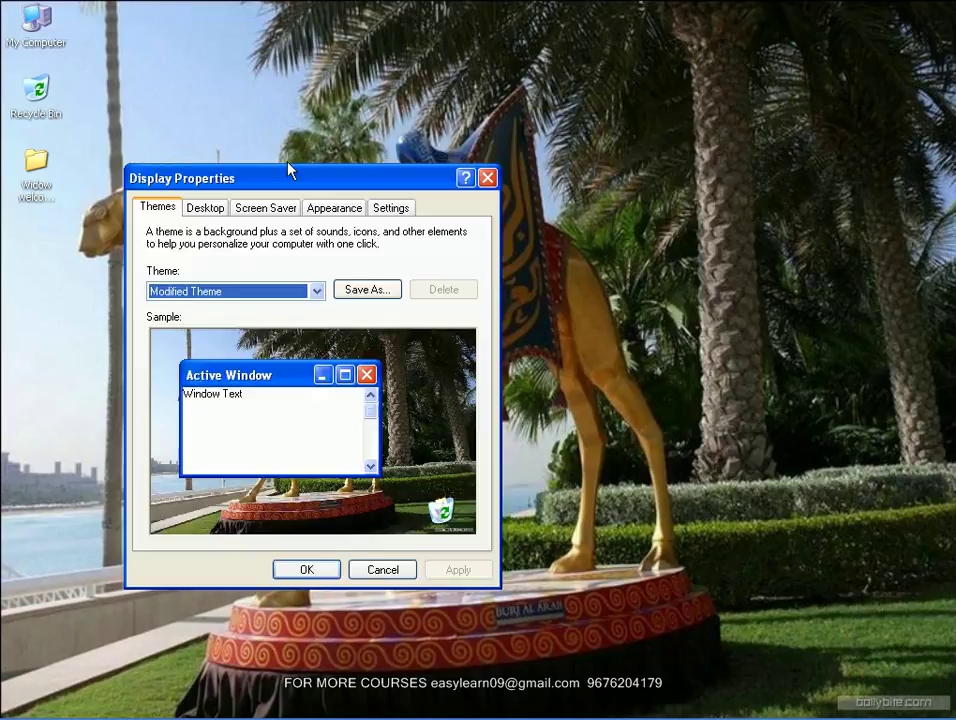
{"action": "left_click_drag", "start_coordinate": [288, 172], "coordinate": [341, 147]}
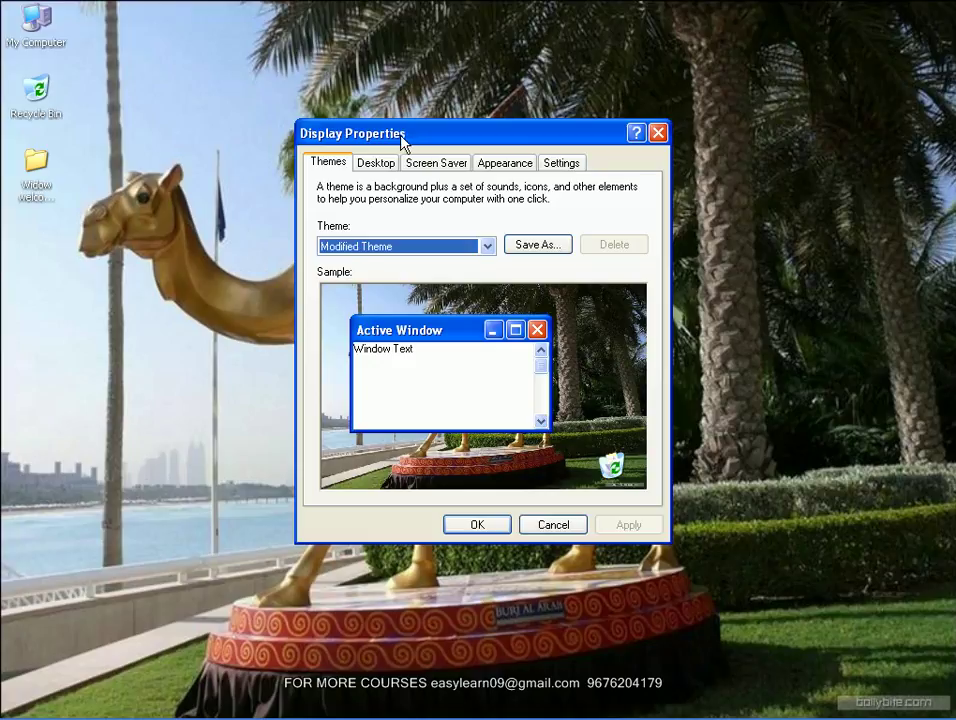
View the Desktop, Screen Saver, Appearance and Settings pages of Display Properties, return to Themes, and close the dialog
{"action": "left_click", "coordinate": [380, 164]}
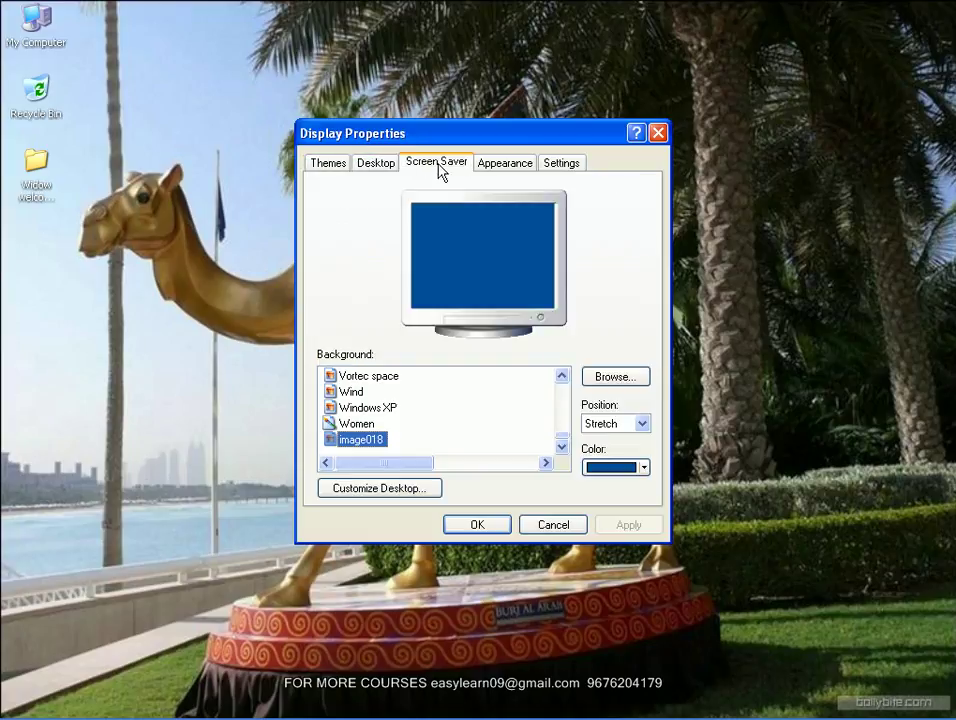
{"action": "left_click", "coordinate": [437, 166]}
{"action": "left_click", "coordinate": [514, 166]}
{"action": "left_click", "coordinate": [560, 165]}
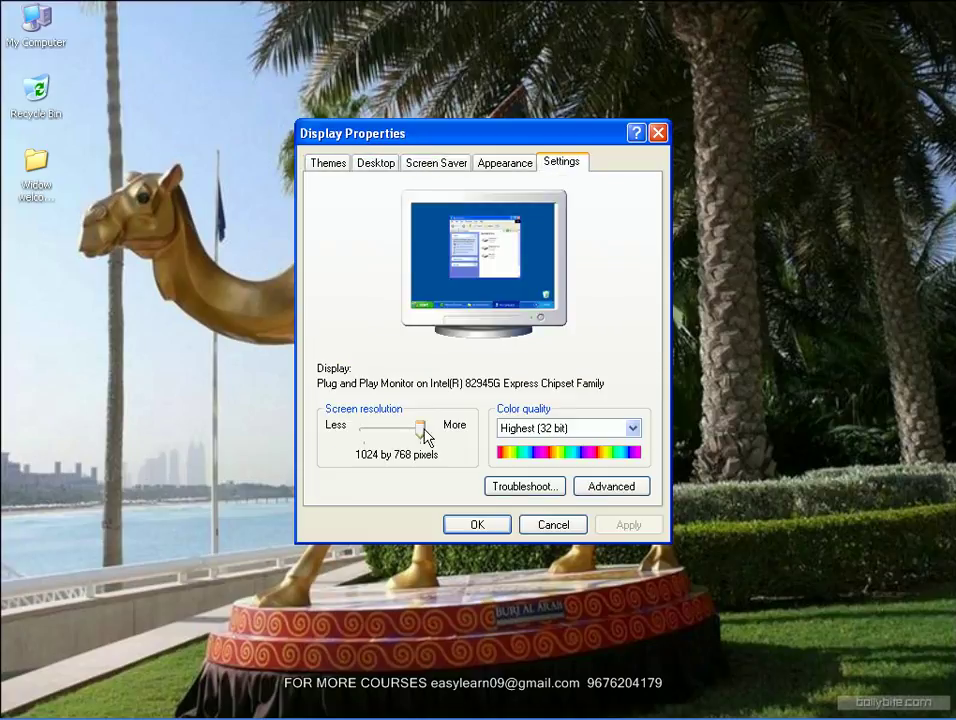
{"action": "left_click", "coordinate": [508, 165]}
{"action": "left_click", "coordinate": [436, 164]}
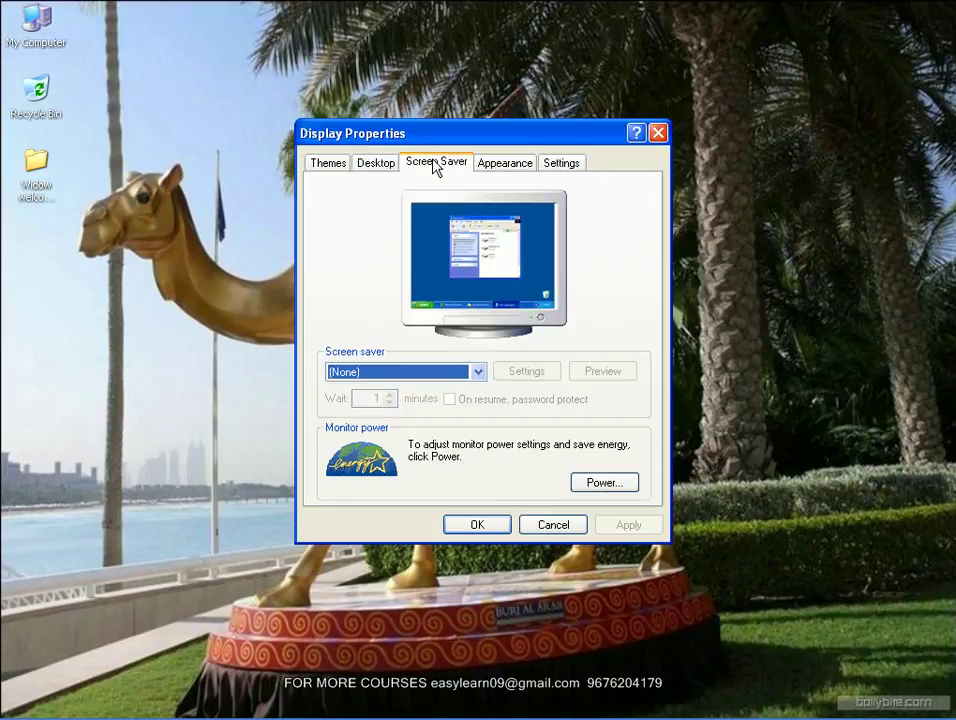
{"action": "left_click", "coordinate": [376, 165]}
{"action": "left_click", "coordinate": [330, 166]}
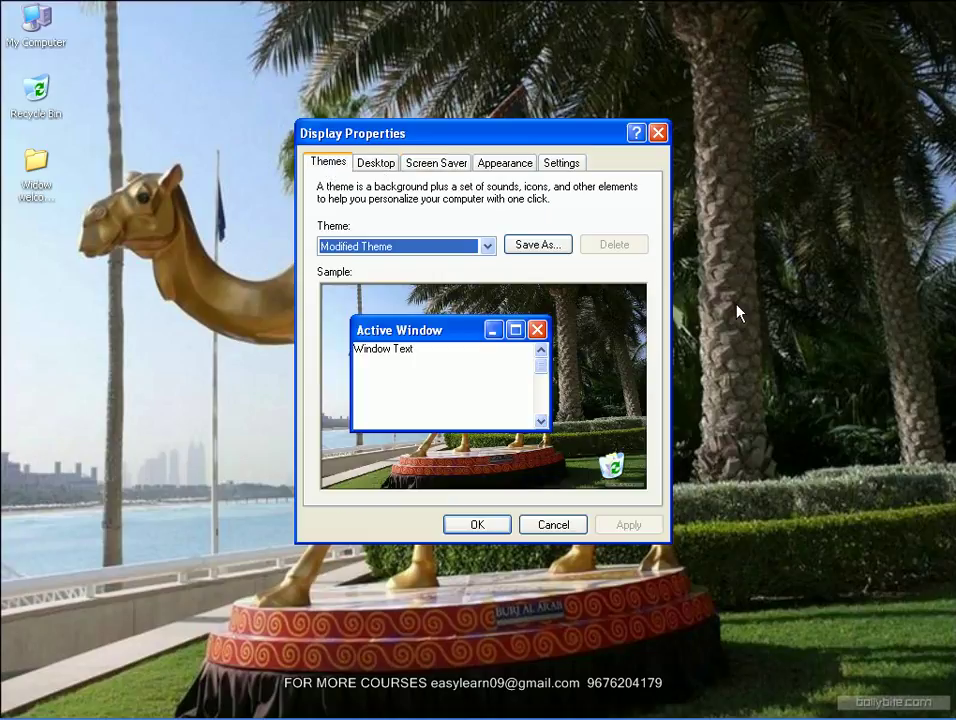
{"action": "left_click", "coordinate": [658, 133]}
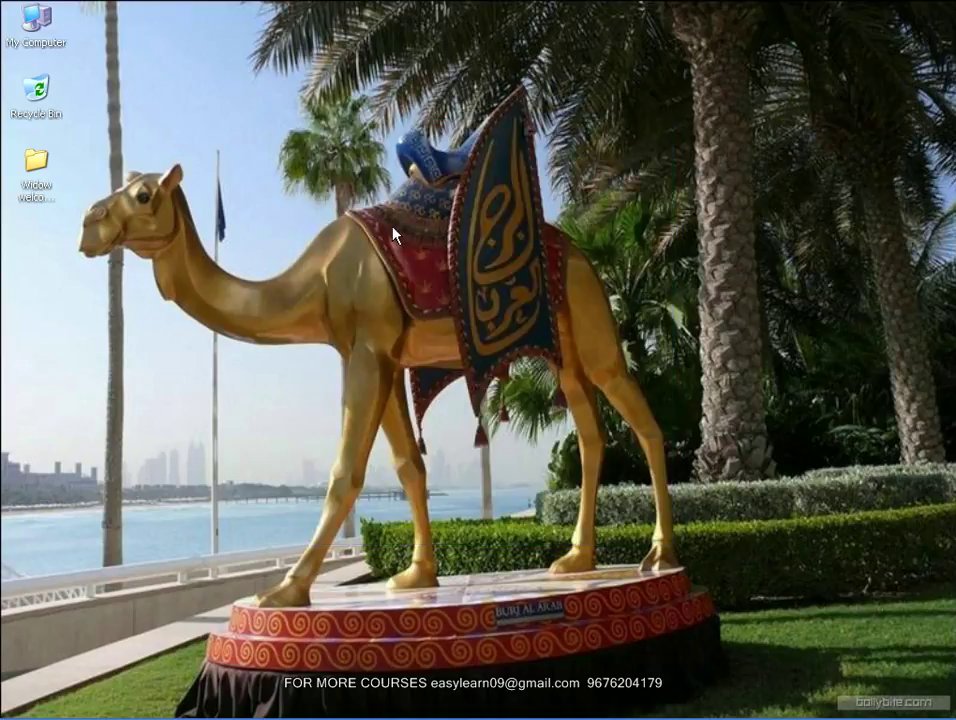
Show Display Properties from the desktop once more and close it
{"action": "right_click", "coordinate": [375, 177]}
{"action": "left_click", "coordinate": [393, 333]}
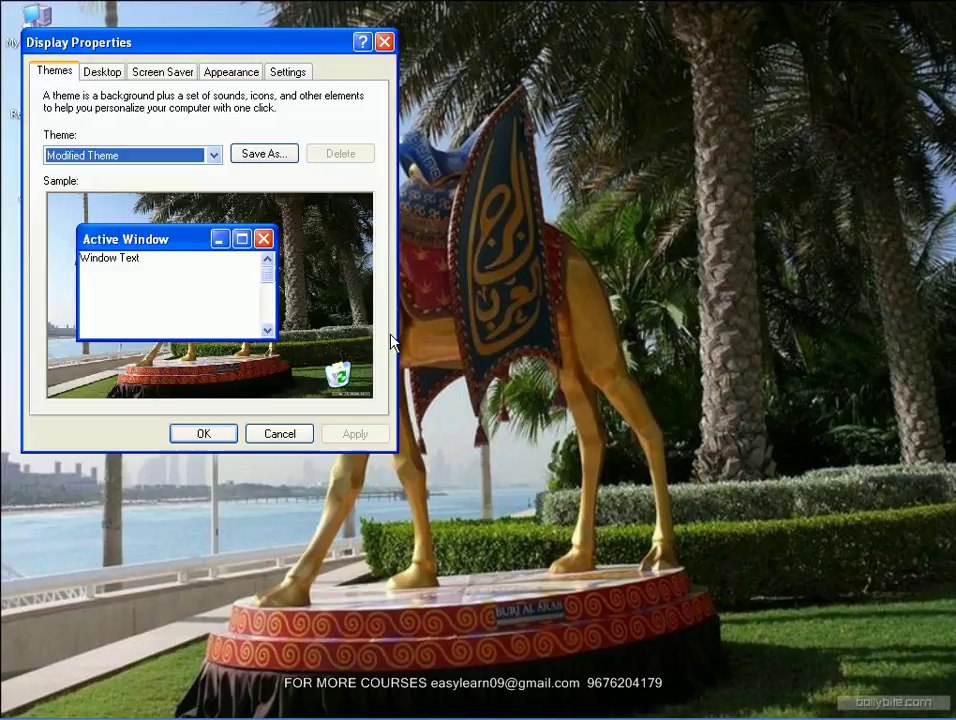
{"action": "left_click", "coordinate": [384, 42]}
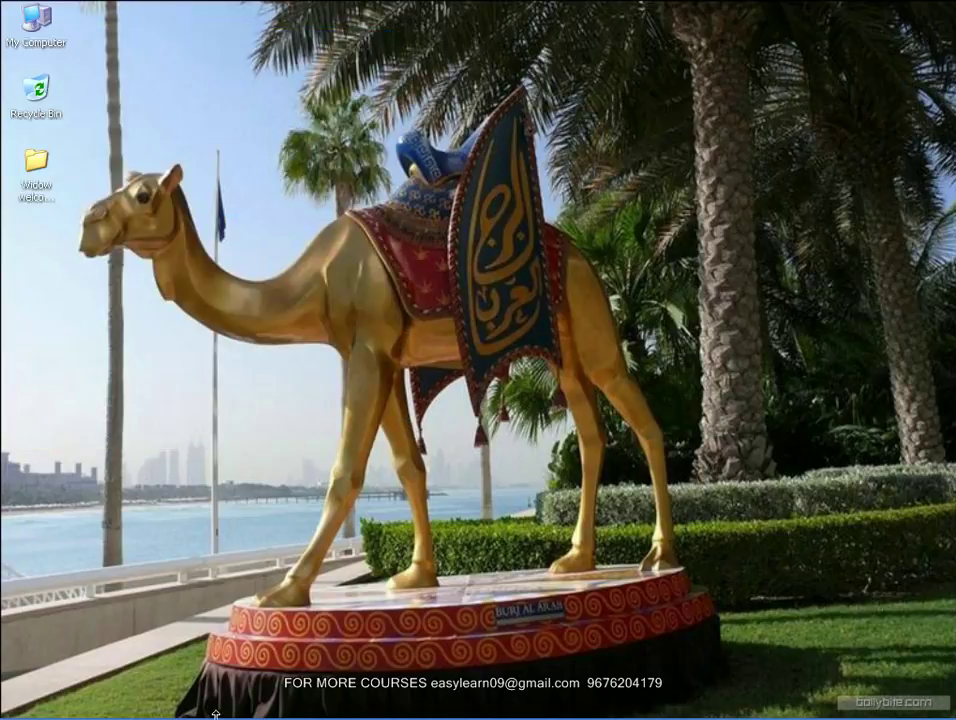
Reopen Control Panel and set the Tasks option in Folder Options to Use Windows classic folders
{"action": "mouse_move", "coordinate": [215, 715]}
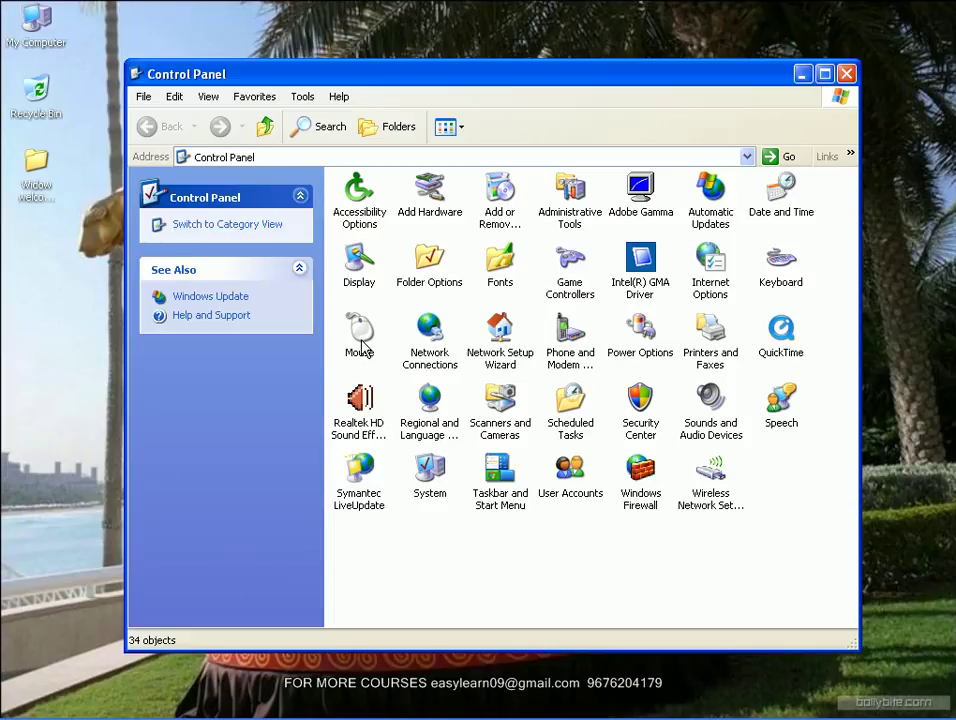
{"action": "left_click", "coordinate": [305, 97]}
{"action": "left_click", "coordinate": [330, 170]}
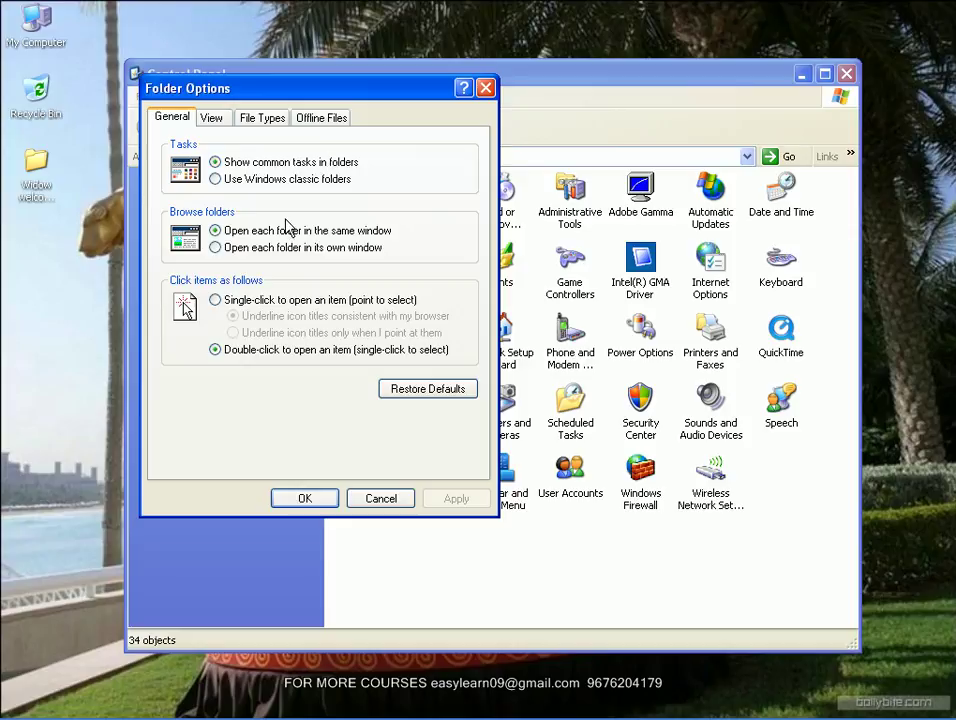
{"action": "left_click", "coordinate": [216, 179]}
{"action": "left_click", "coordinate": [308, 500]}
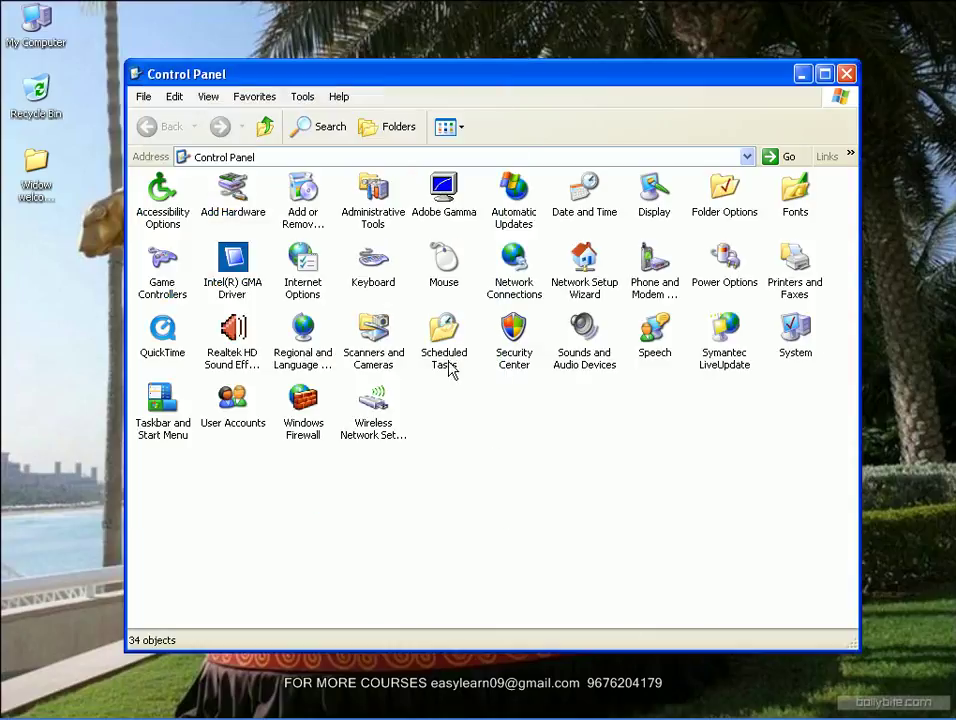
Show Folder Options through its Control Panel item, moving both windows apart to view the General page, and close the dialog
{"action": "left_click", "coordinate": [727, 197]}
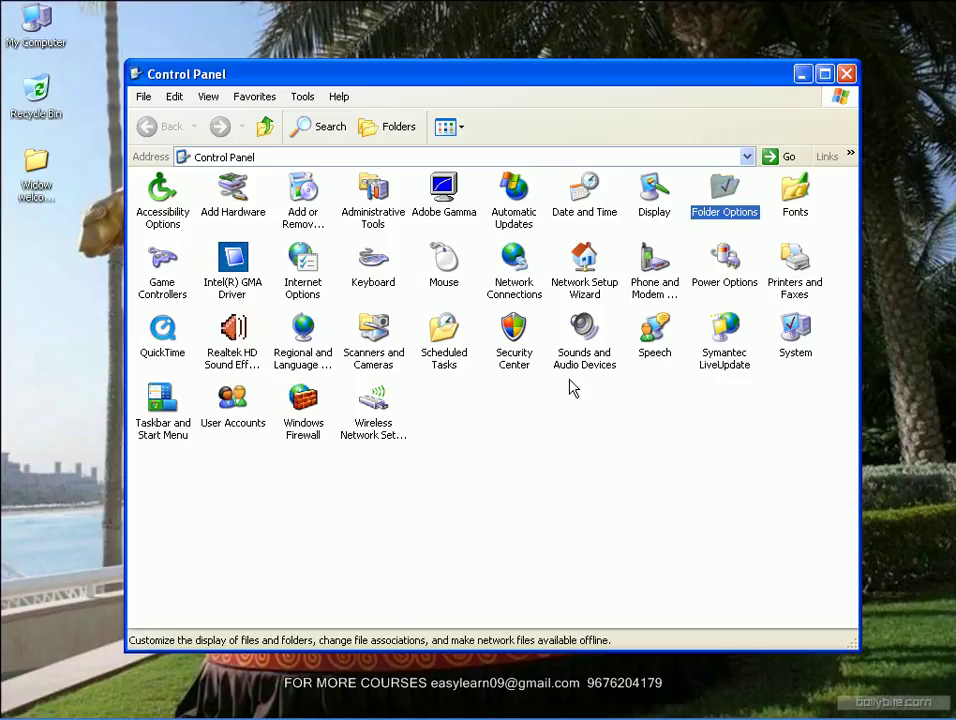
{"action": "double_click", "coordinate": [722, 193]}
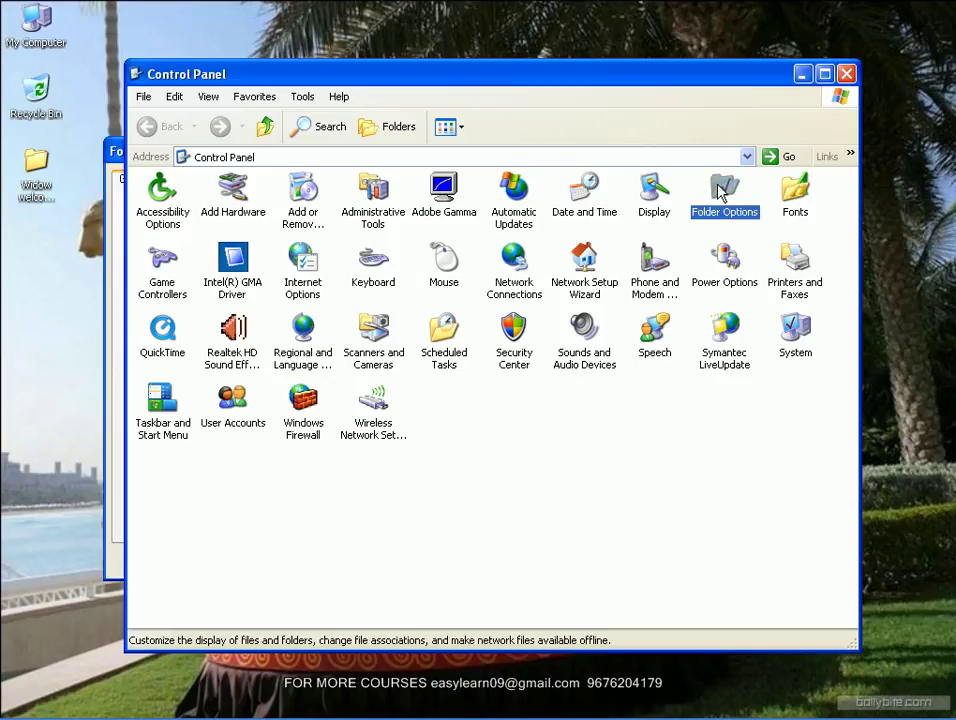
{"action": "left_click_drag", "start_coordinate": [466, 75], "coordinate": [608, 72]}
{"action": "left_click", "coordinate": [232, 157]}
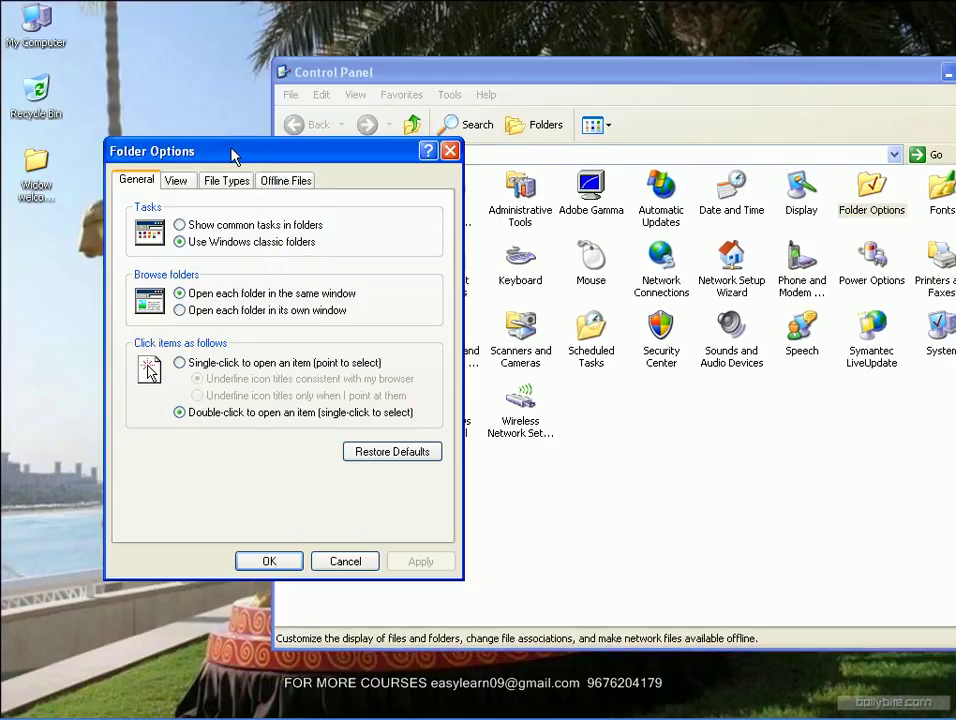
{"action": "left_click_drag", "start_coordinate": [232, 157], "coordinate": [358, 167]}
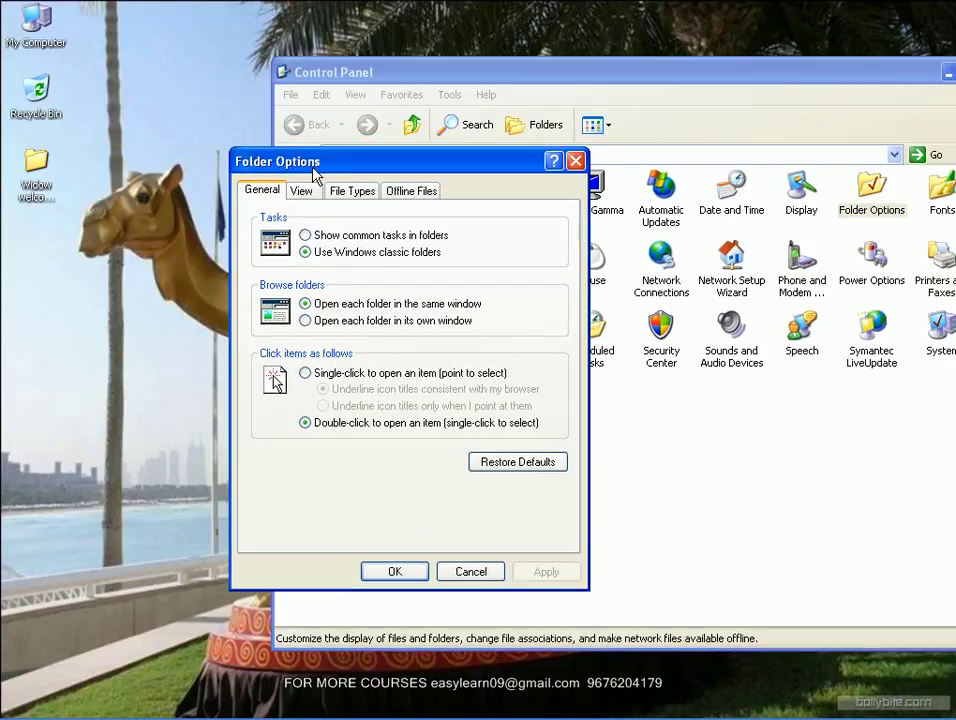
{"action": "left_click", "coordinate": [575, 161]}
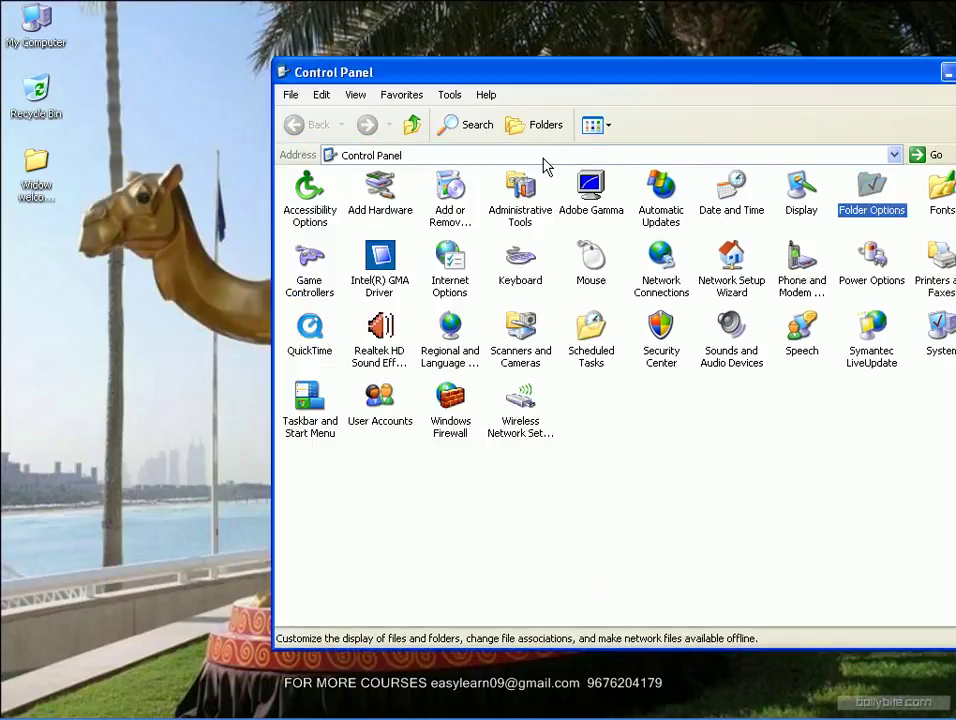
Open the Widow welcome screens folder on the desktop
{"action": "double_click", "coordinate": [36, 168]}
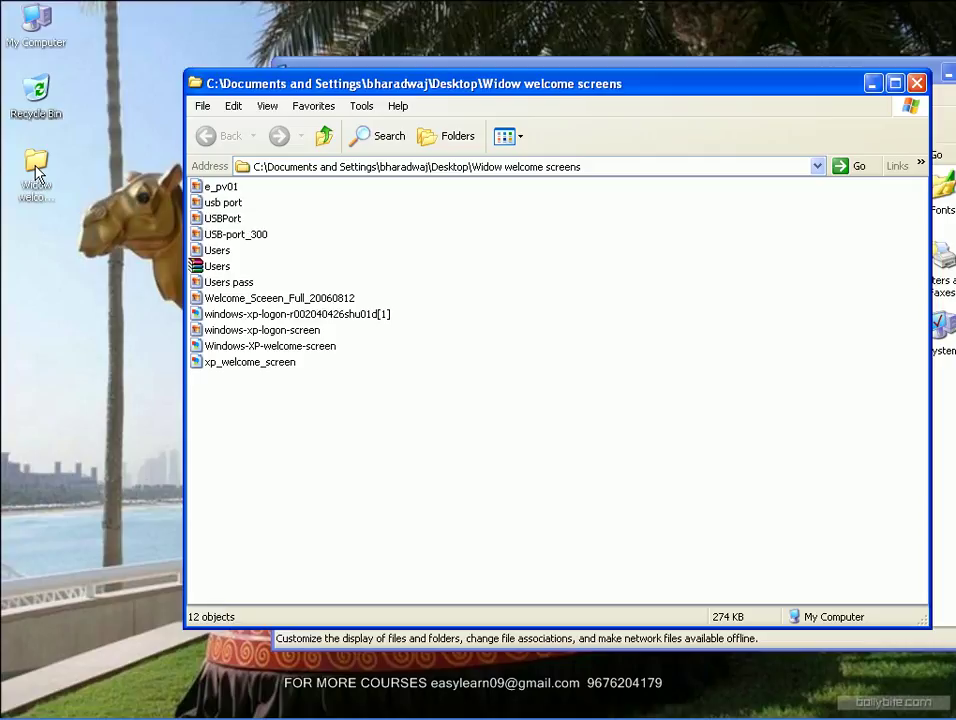
Show Folder Options from the Widow welcome screens folder, moving the dialog aside, and close both the dialog and the folder
{"action": "left_click", "coordinate": [361, 106]}
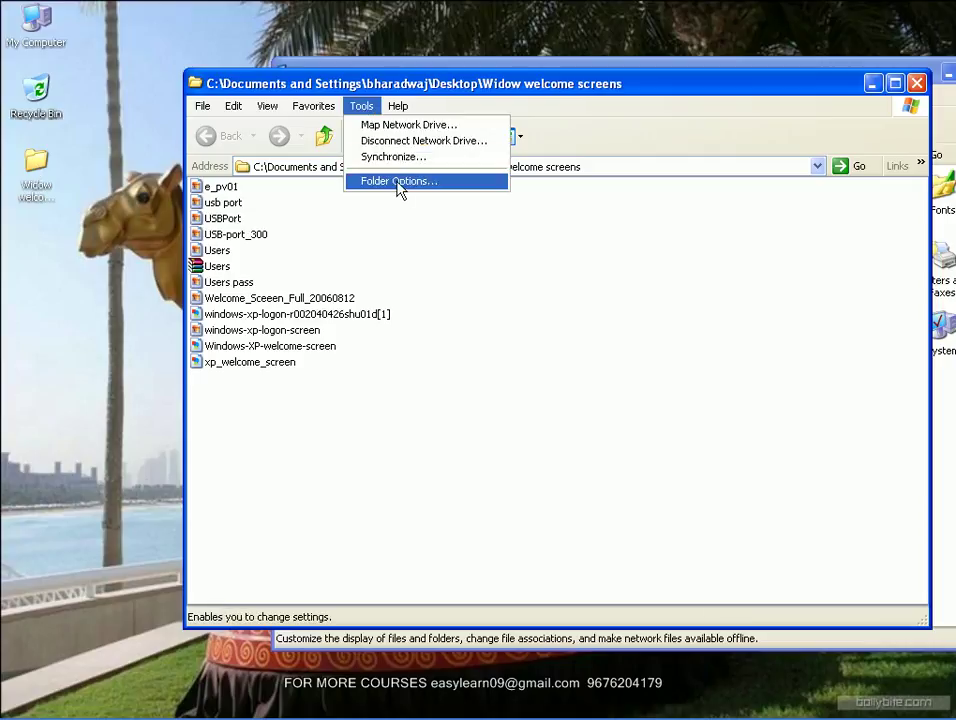
{"action": "left_click", "coordinate": [399, 181]}
{"action": "left_click_drag", "start_coordinate": [363, 105], "coordinate": [261, 126]}
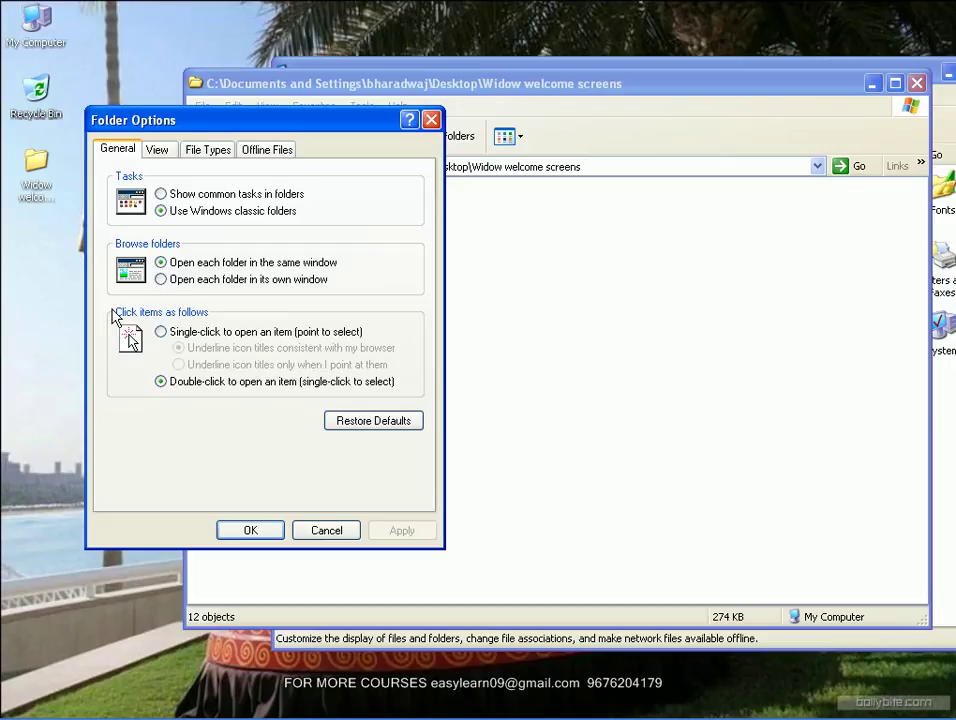
{"action": "left_click", "coordinate": [431, 119]}
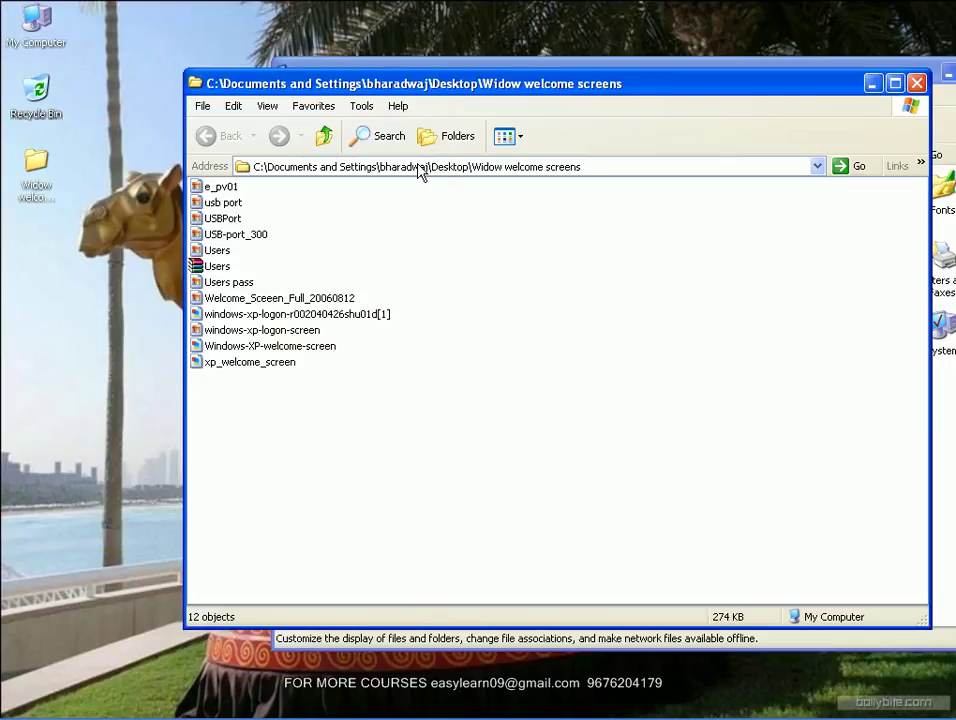
{"action": "left_click", "coordinate": [916, 83]}
Show the installed fonts through the Fonts item in Control Panel and return to the Control Panel items
{"action": "left_click_drag", "start_coordinate": [764, 77], "coordinate": [578, 73]}
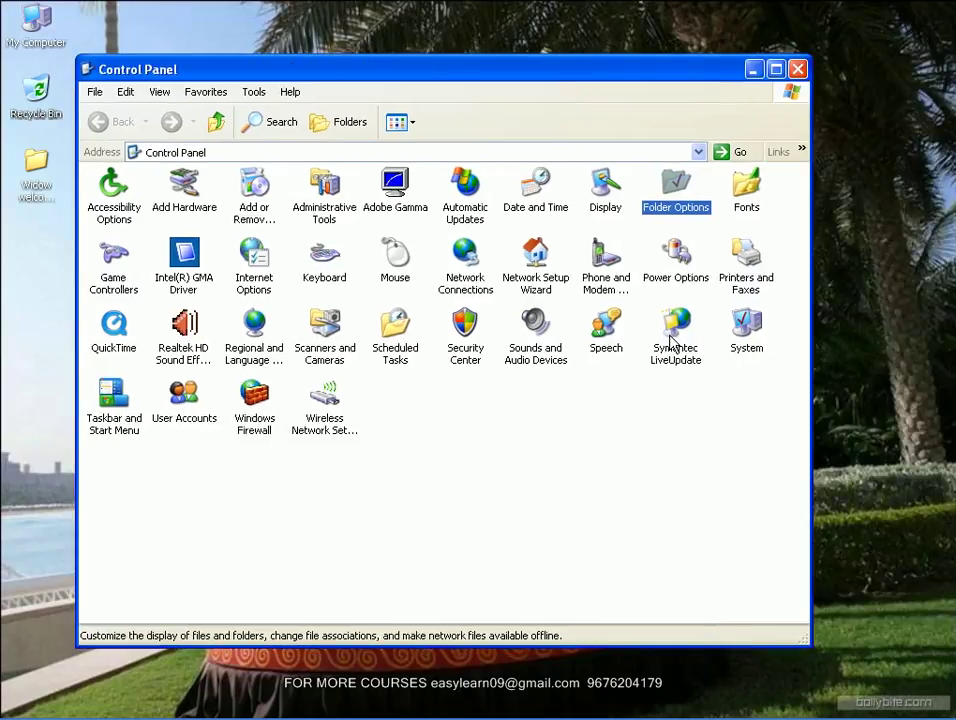
{"action": "key", "text": "Right"}
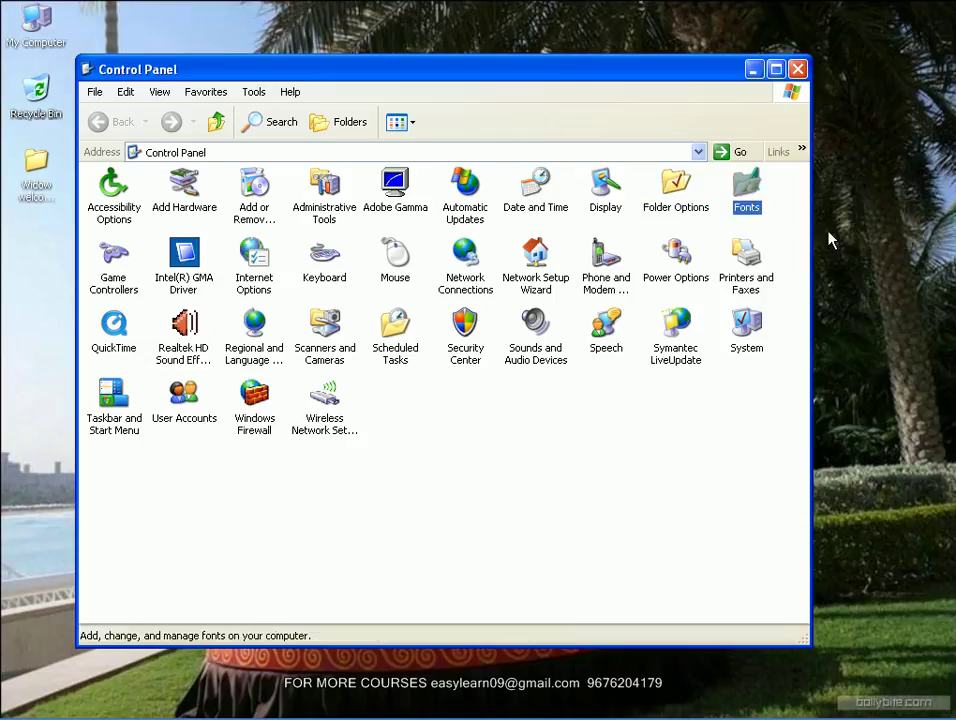
{"action": "double_click", "coordinate": [752, 200]}
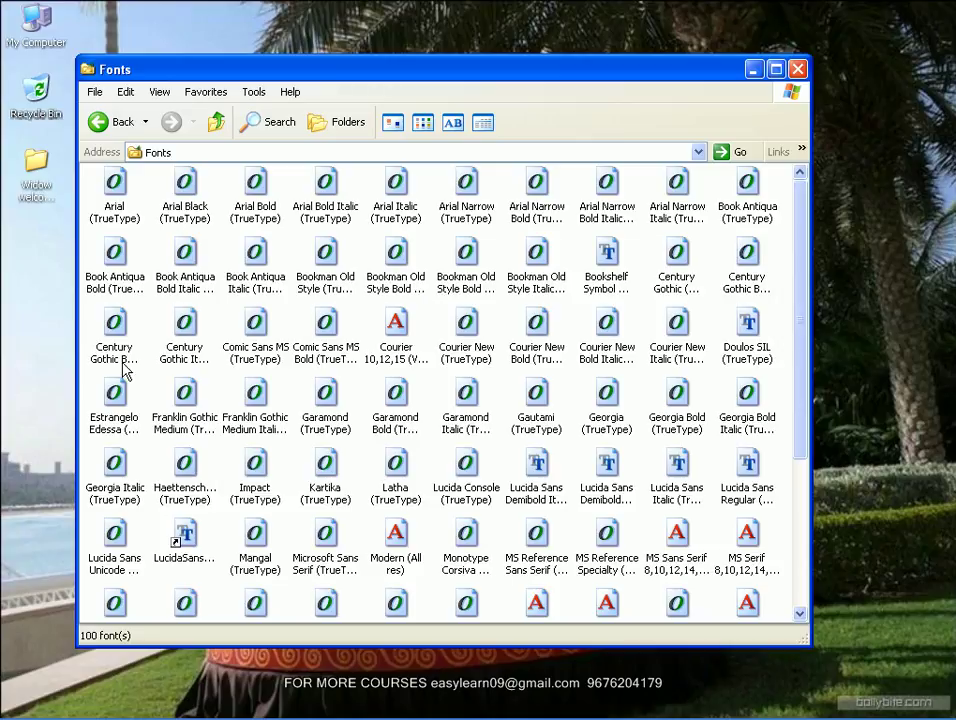
{"action": "left_click", "coordinate": [99, 122]}
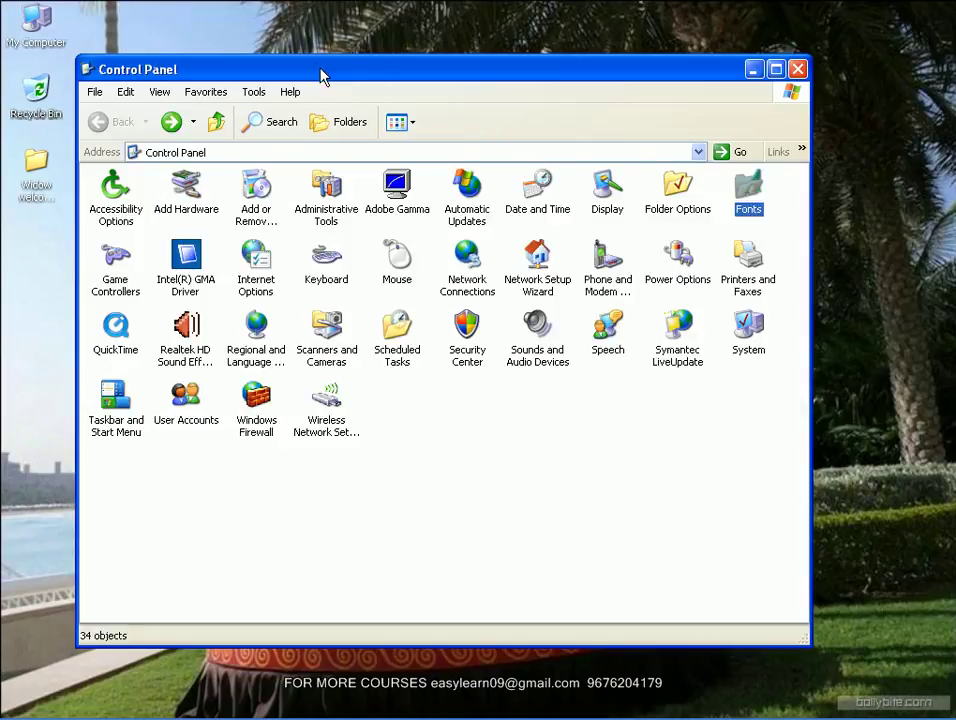
Create a Microsoft Word document on the desktop under its default name and open it in a maximized Word window
{"action": "left_click_drag", "start_coordinate": [324, 77], "coordinate": [353, 65]}
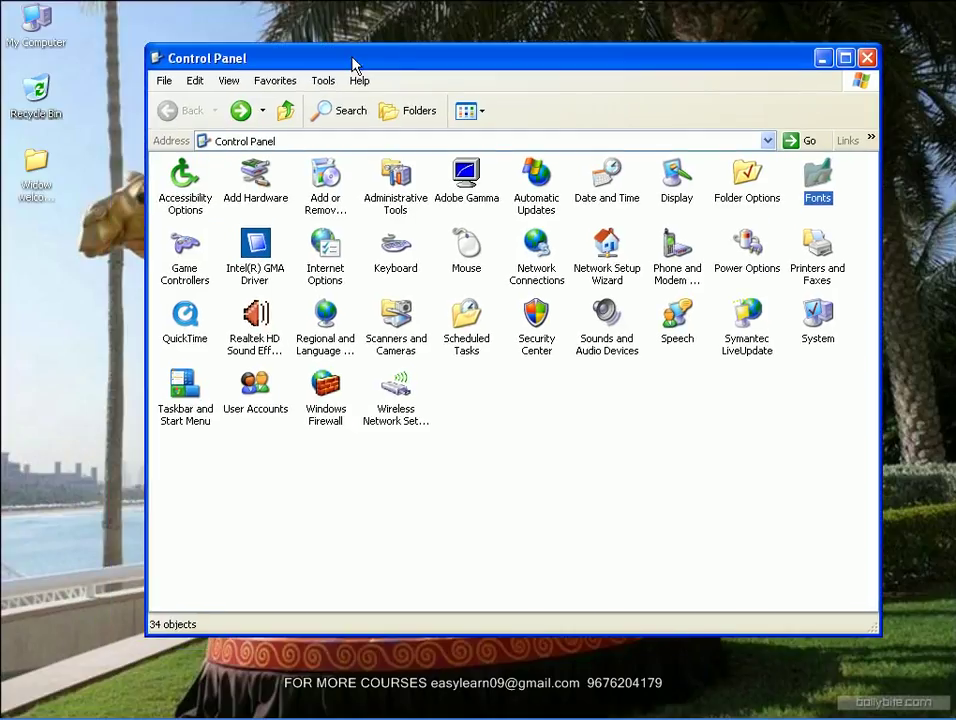
{"action": "right_click", "coordinate": [46, 306]}
{"action": "mouse_move", "coordinate": [176, 438]}
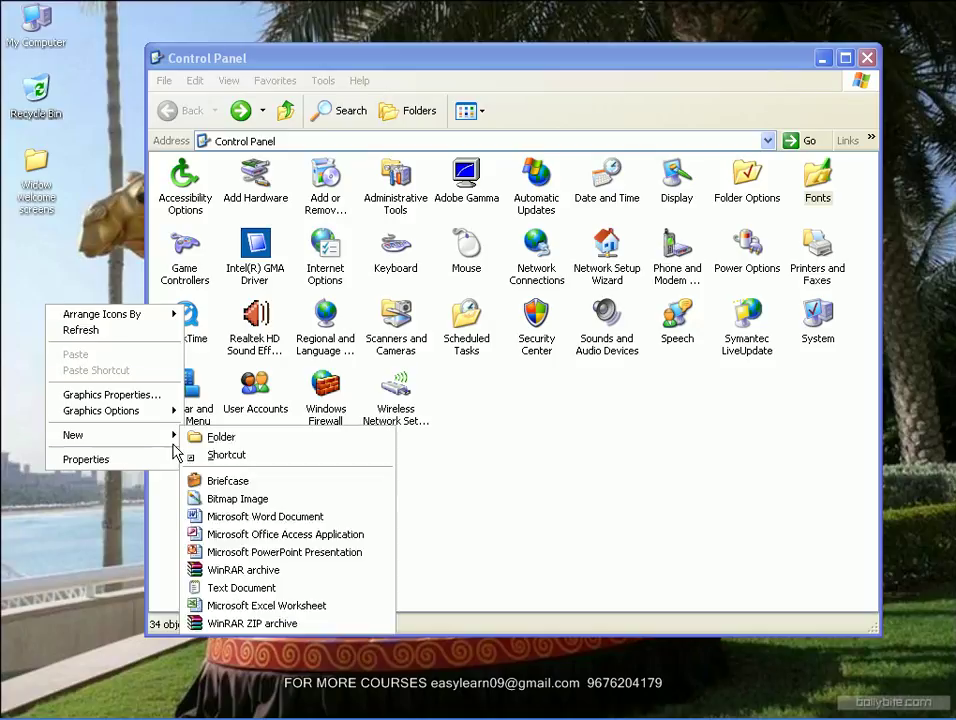
{"action": "left_click", "coordinate": [297, 516]}
{"action": "key", "text": "Return"}
{"action": "double_click", "coordinate": [43, 245]}
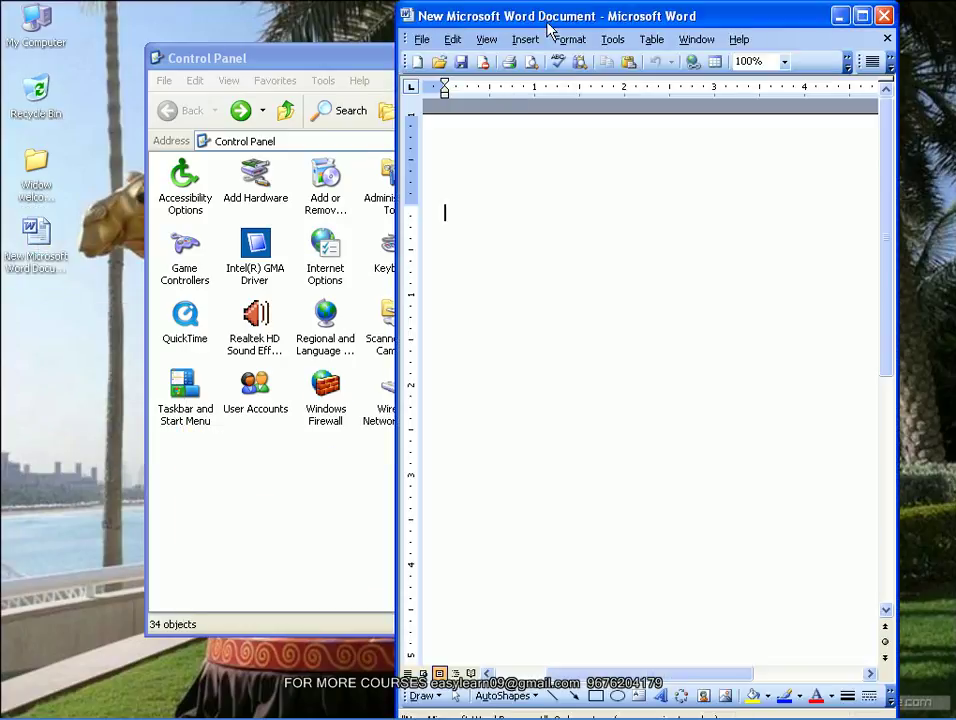
{"action": "left_click_drag", "start_coordinate": [548, 30], "coordinate": [405, 13]}
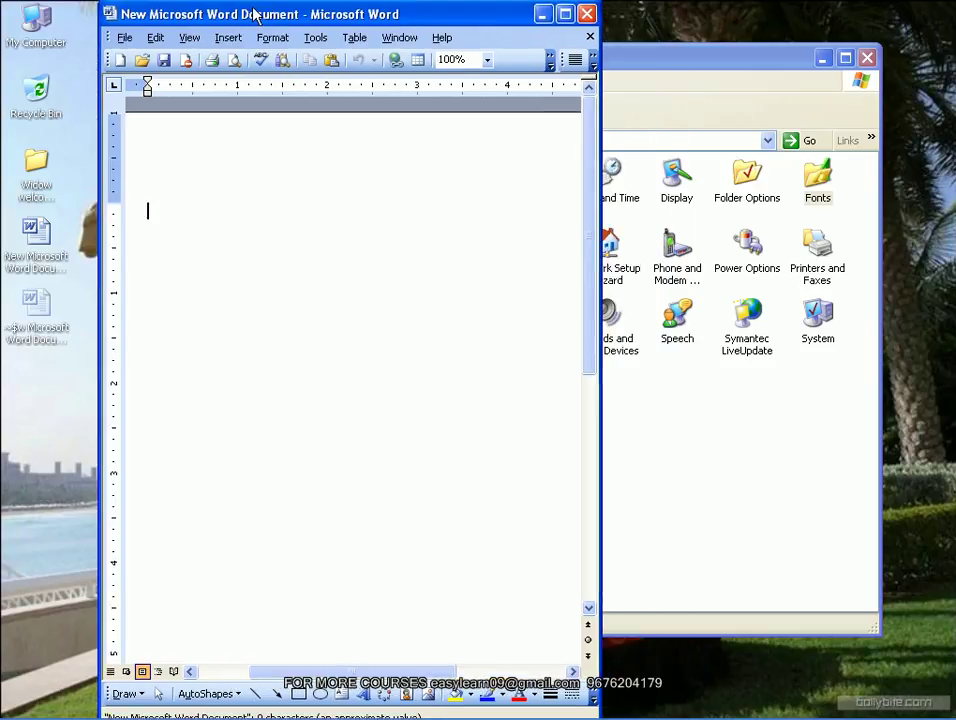
{"action": "double_click", "coordinate": [305, 13]}
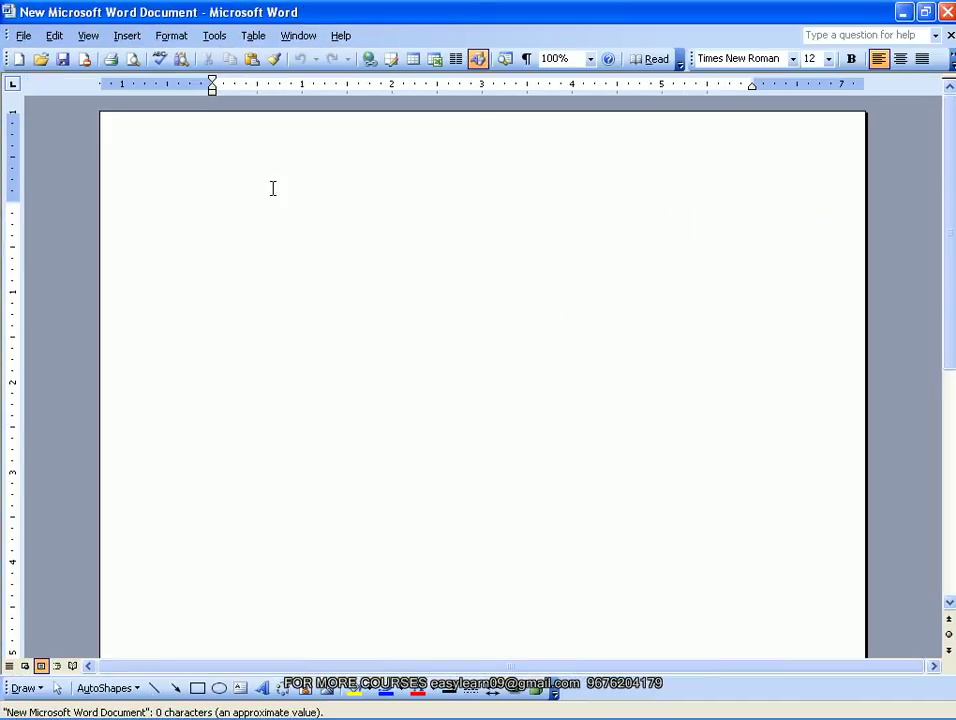
Enter "Helo india" in the document and correct the first word to the spelling suggestion Hello
{"action": "type", "text": "Helo india"}
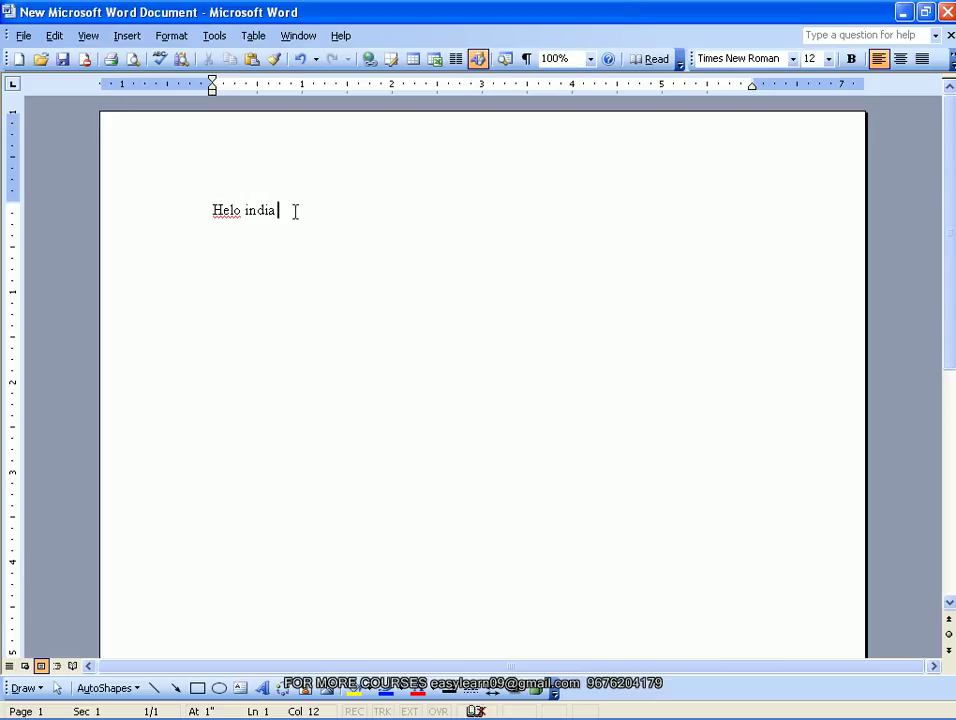
{"action": "right_click", "coordinate": [229, 211]}
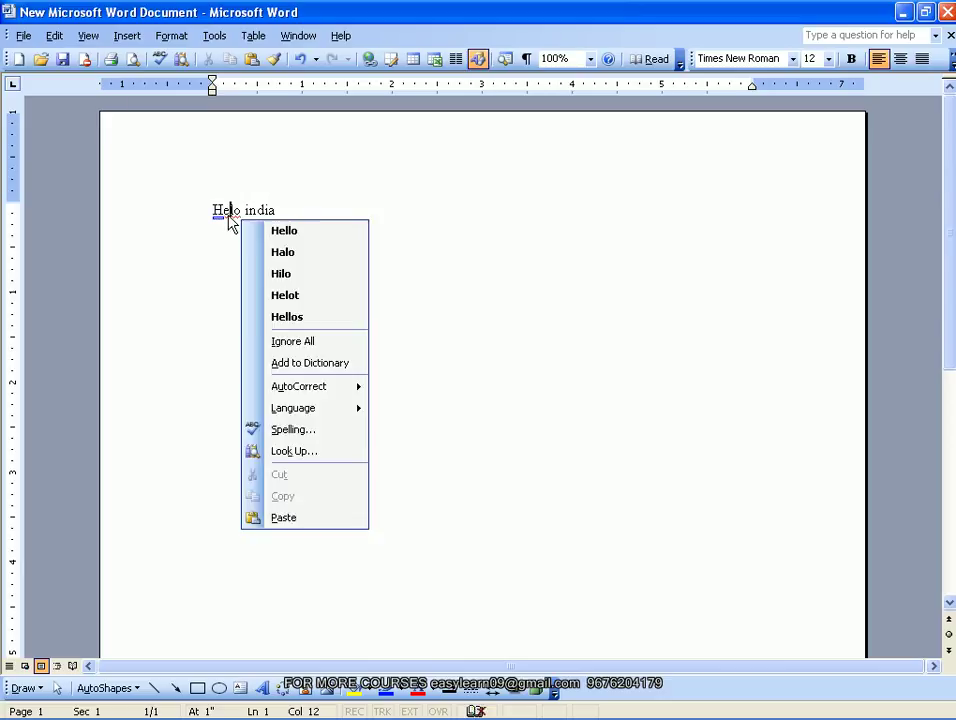
{"action": "left_click", "coordinate": [295, 232]}
Select the "Hello india" text and set its font to Arial
{"action": "left_click_drag", "start_coordinate": [299, 209], "coordinate": [188, 209]}
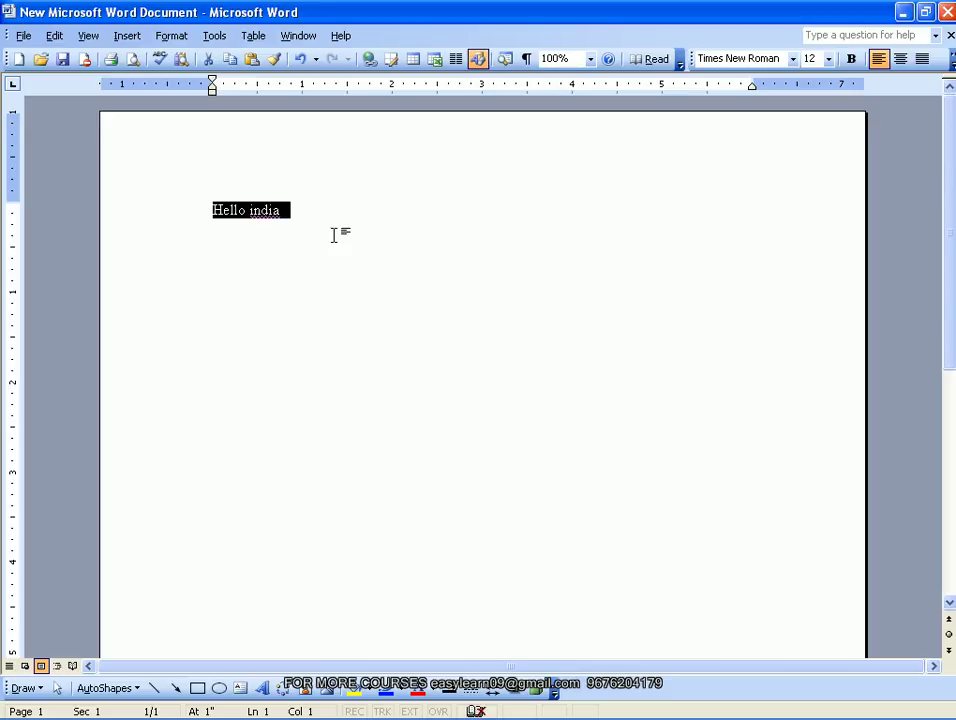
{"action": "left_click", "coordinate": [793, 60]}
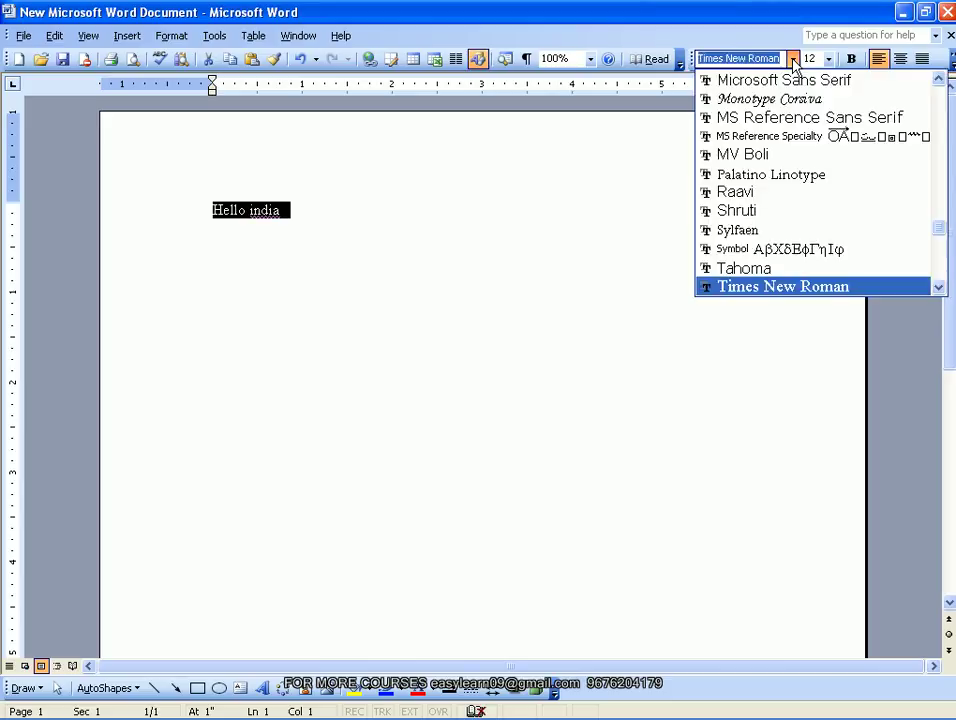
{"action": "scroll", "coordinate": [941, 226], "scroll_direction": "up", "scroll_amount": 5}
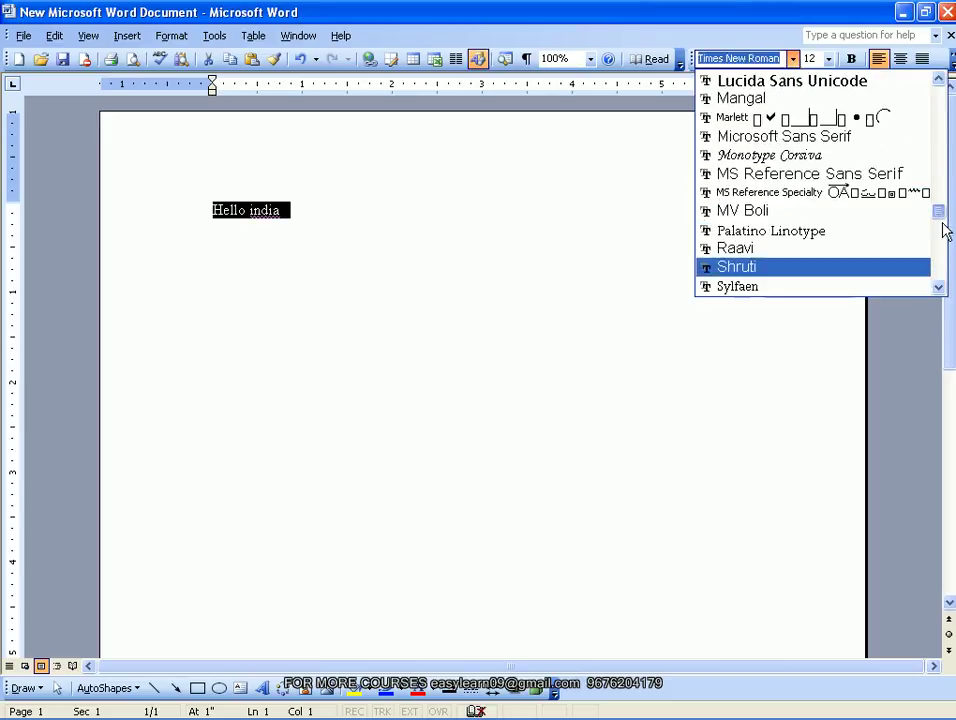
{"action": "left_click_drag", "start_coordinate": [941, 168], "coordinate": [935, 78]}
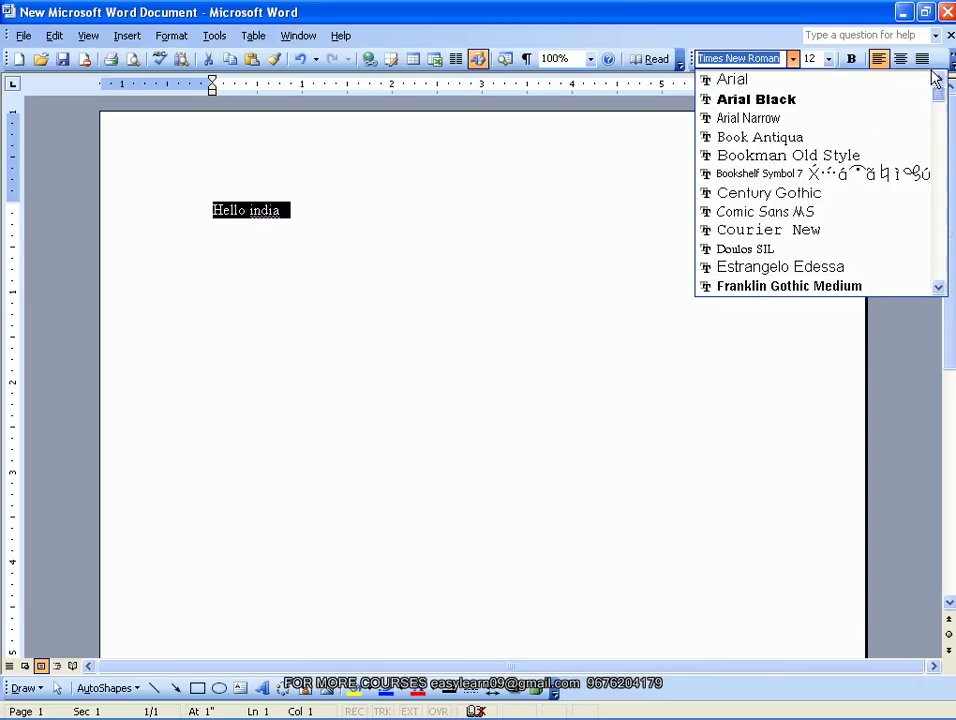
{"action": "left_click", "coordinate": [733, 79]}
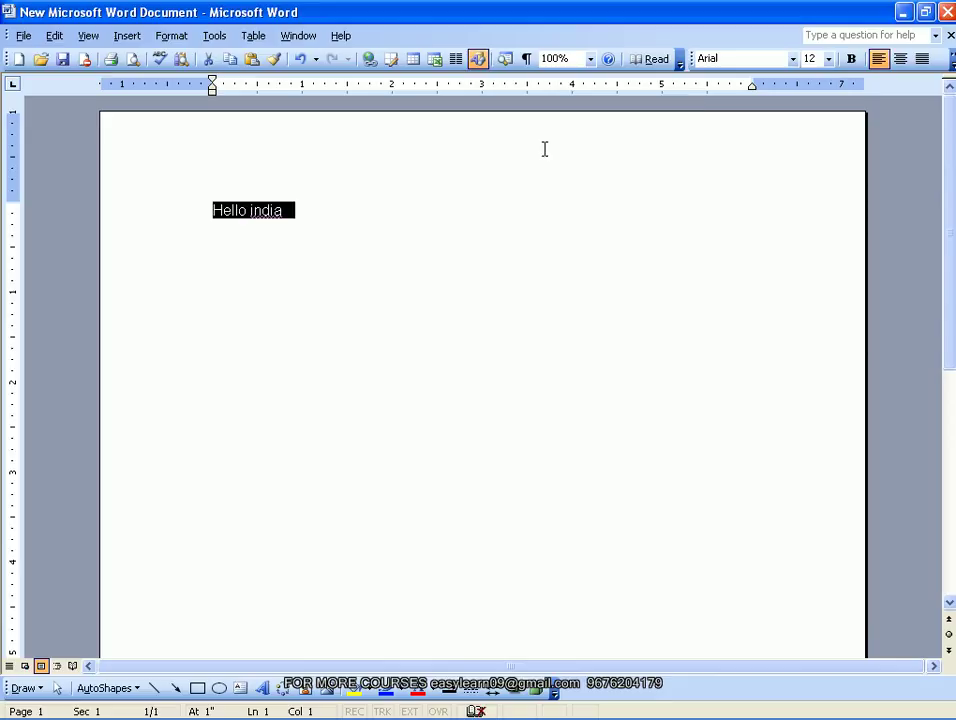
Try to change the font of the "Hello india" text by stepping through the font names from Arial Black onward
{"action": "left_click", "coordinate": [736, 59]}
{"action": "key", "text": "Down"}
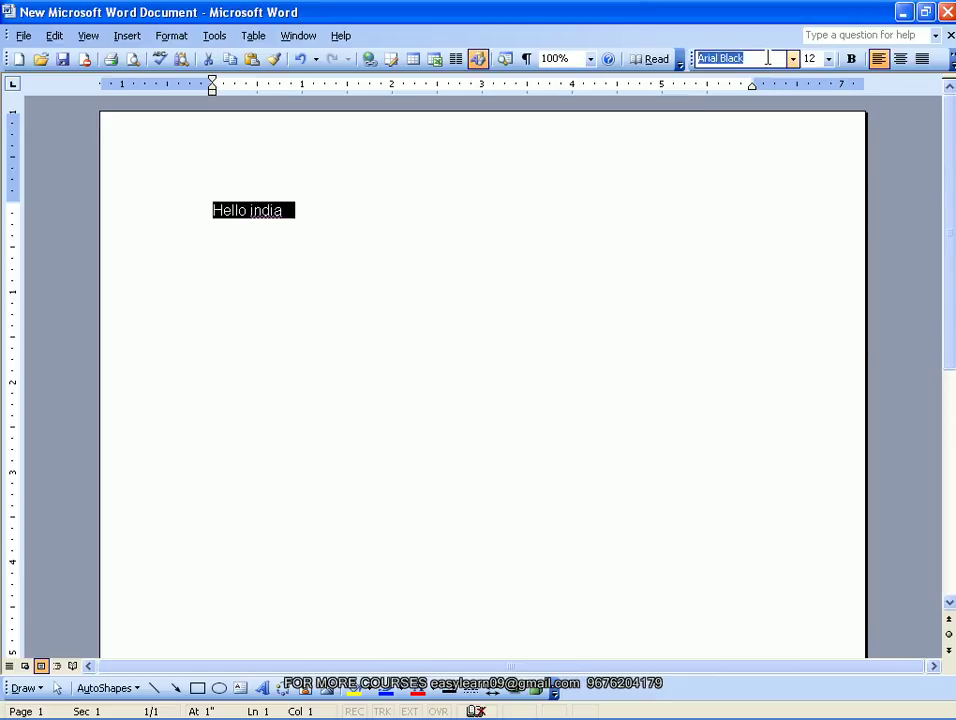
{"action": "key", "text": "Down"}
{"action": "key", "text": "Down"}
{"action": "key", "text": "Down"}
{"action": "key", "text": "Down"}
{"action": "key", "text": "Down"}
{"action": "key", "text": "Down"}
{"action": "key", "text": "Down"}
{"action": "key", "text": "Down"}
{"action": "key", "text": "Down"}
{"action": "key", "text": "Down"}
{"action": "key", "text": "Down"}
{"action": "key", "text": "Down"}
{"action": "key", "text": "Down"}
{"action": "key", "text": "Down"}
{"action": "key", "text": "Down"}
{"action": "key", "text": "Down"}
{"action": "key", "text": "Down"}
{"action": "key", "text": "Down"}
{"action": "key", "text": "Down"}
{"action": "key", "text": "Down"}
{"action": "left_click", "coordinate": [604, 179]}
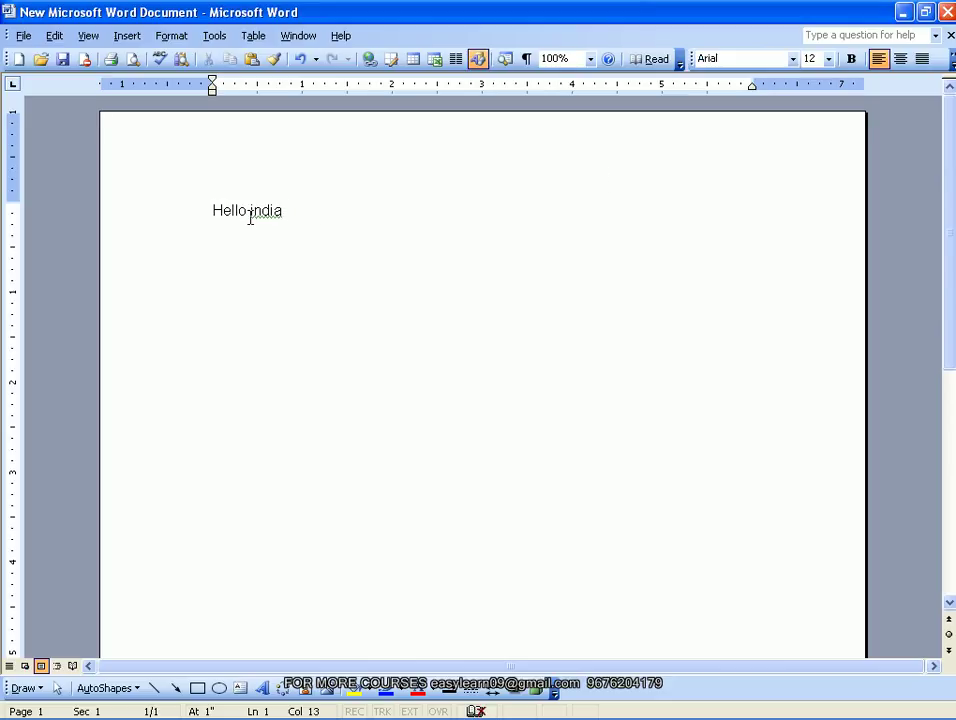
{"action": "left_click", "coordinate": [250, 218]}
{"action": "left_click", "coordinate": [738, 58]}
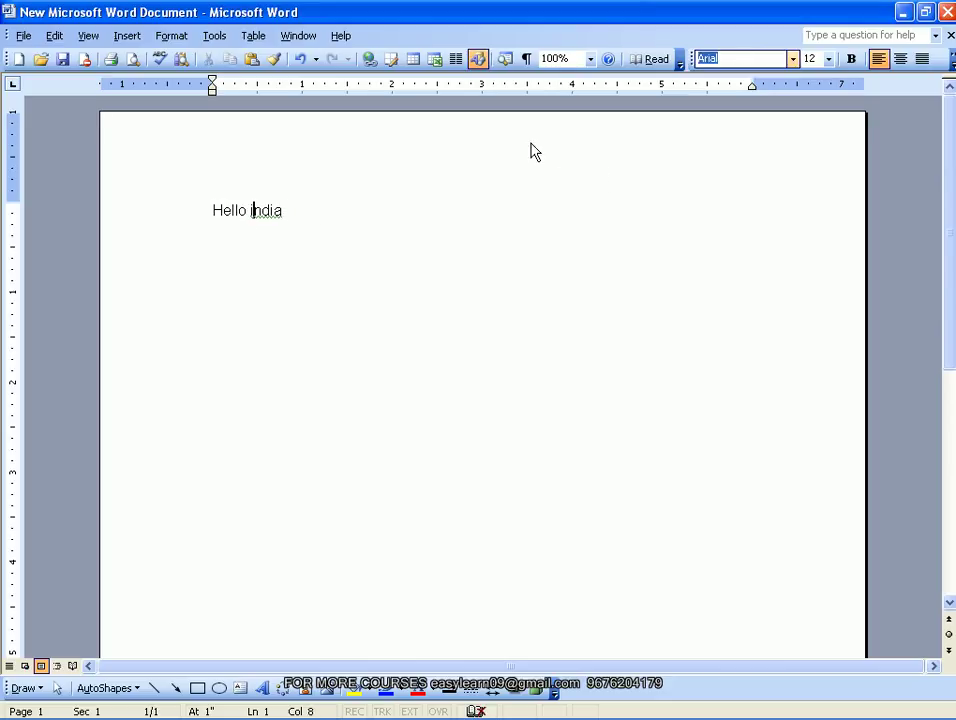
Correct the word "india" to the suggested capitalized form India
{"action": "left_click", "coordinate": [258, 210]}
{"action": "right_click", "coordinate": [260, 211]}
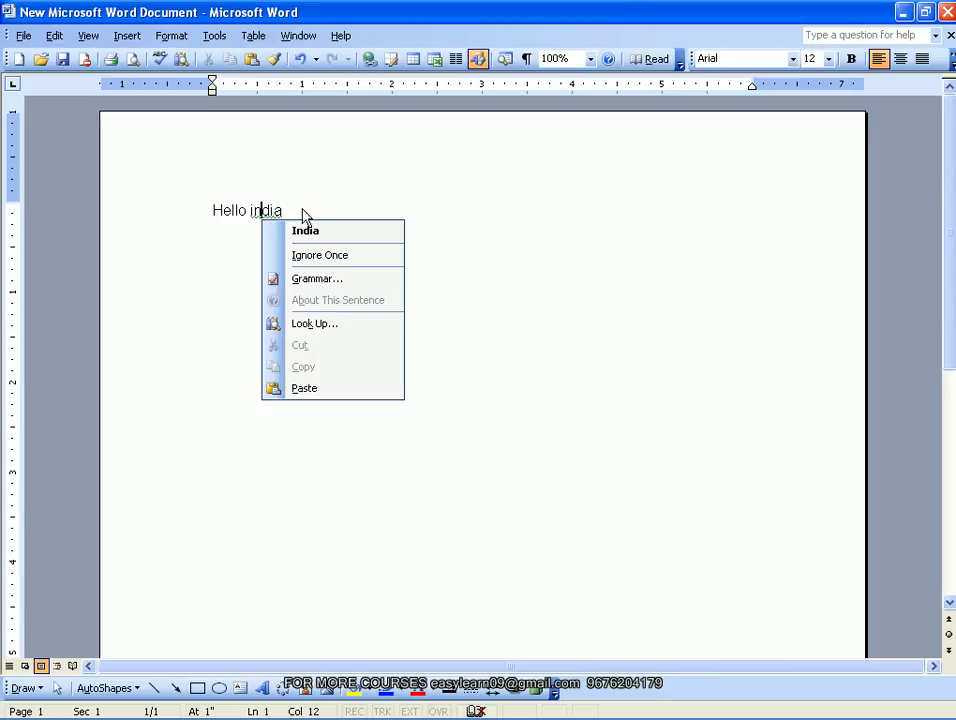
{"action": "left_click", "coordinate": [300, 229]}
Select the "Hello India" text and set its font to Latha
{"action": "left_click_drag", "start_coordinate": [295, 211], "coordinate": [143, 211]}
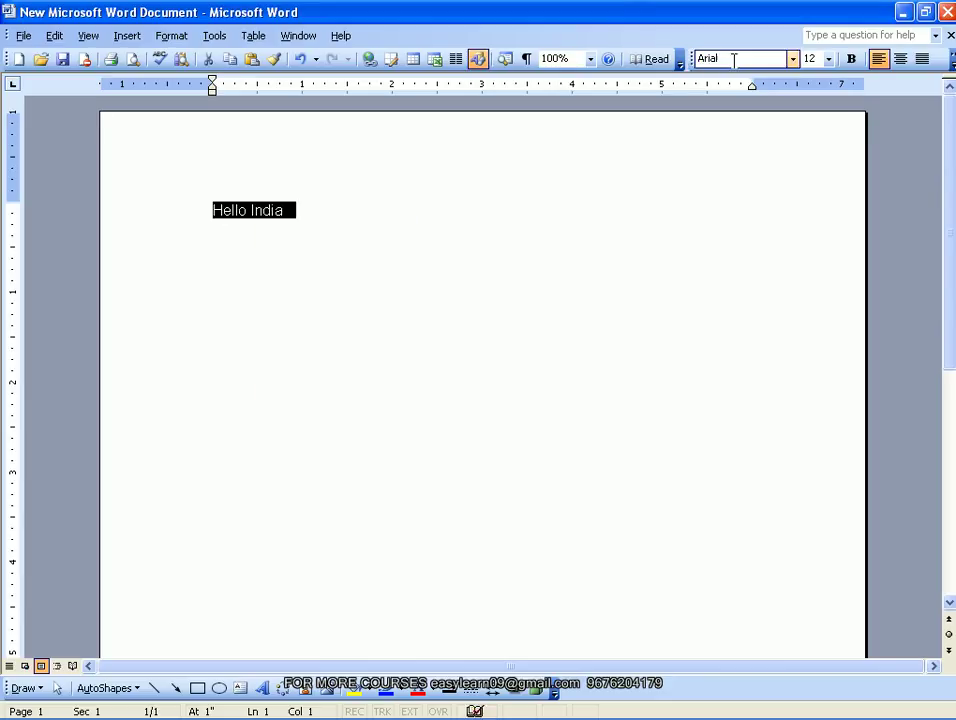
{"action": "left_click", "coordinate": [752, 58]}
{"action": "scroll", "coordinate": [752, 58], "scroll_direction": "down", "scroll_amount": 10}
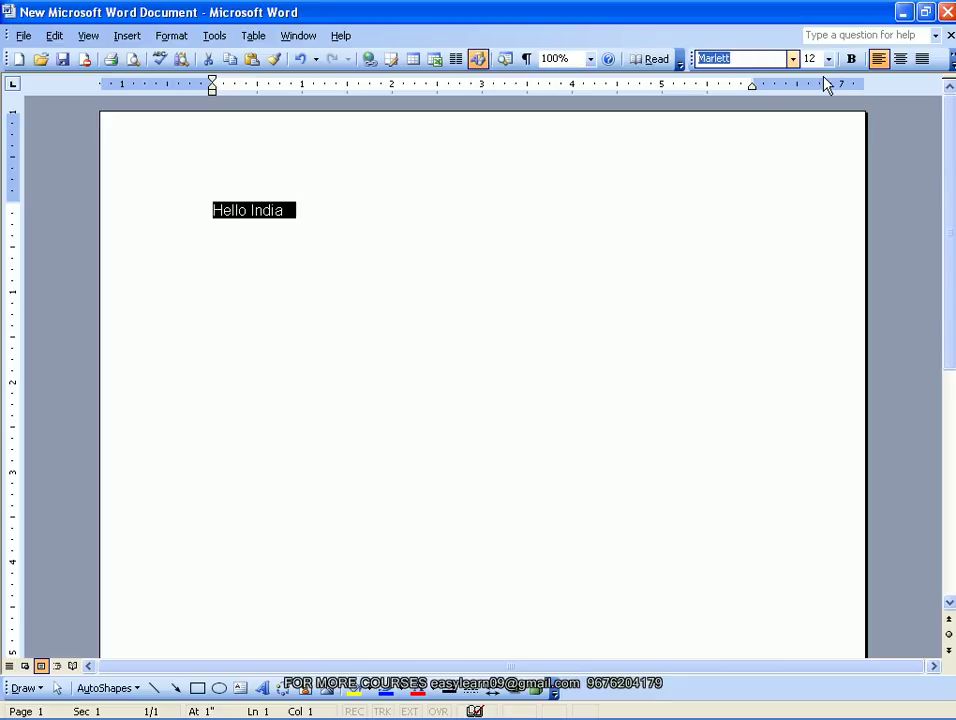
{"action": "left_click", "coordinate": [792, 58]}
{"action": "left_click", "coordinate": [738, 191]}
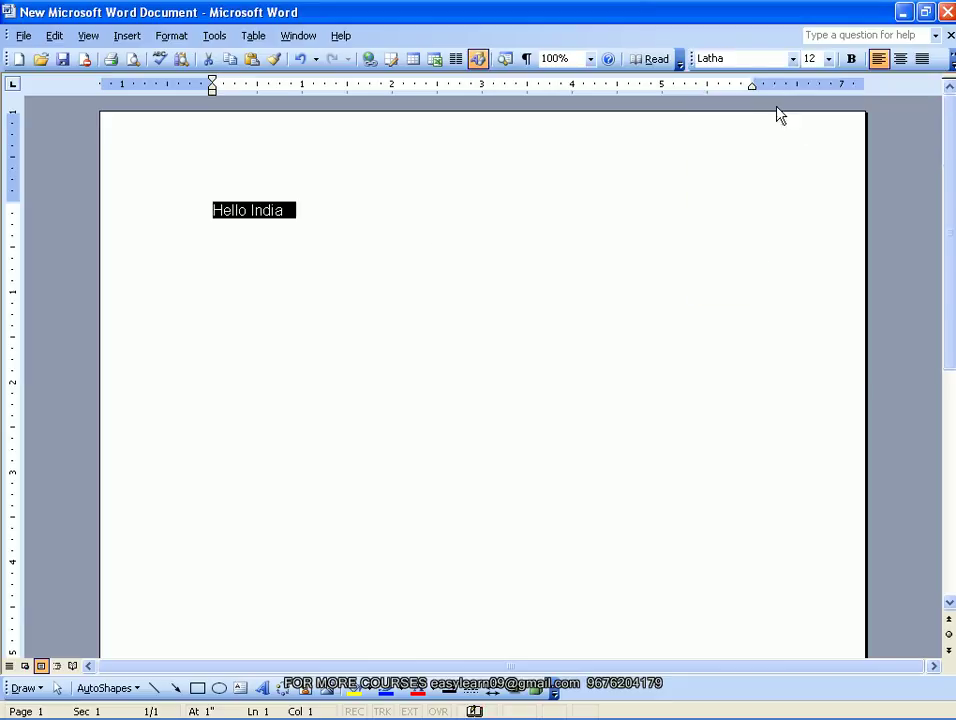
Change the font of the selected "Hello India" text to Comic Sans MS and after that to Courier New
{"action": "left_click", "coordinate": [792, 58]}
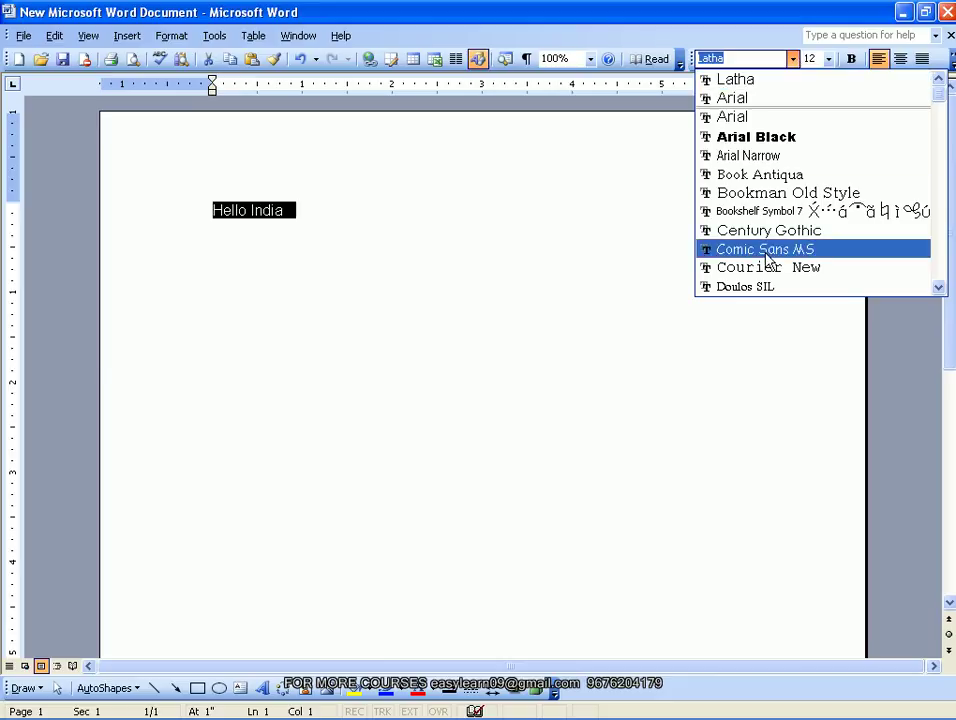
{"action": "left_click", "coordinate": [768, 250]}
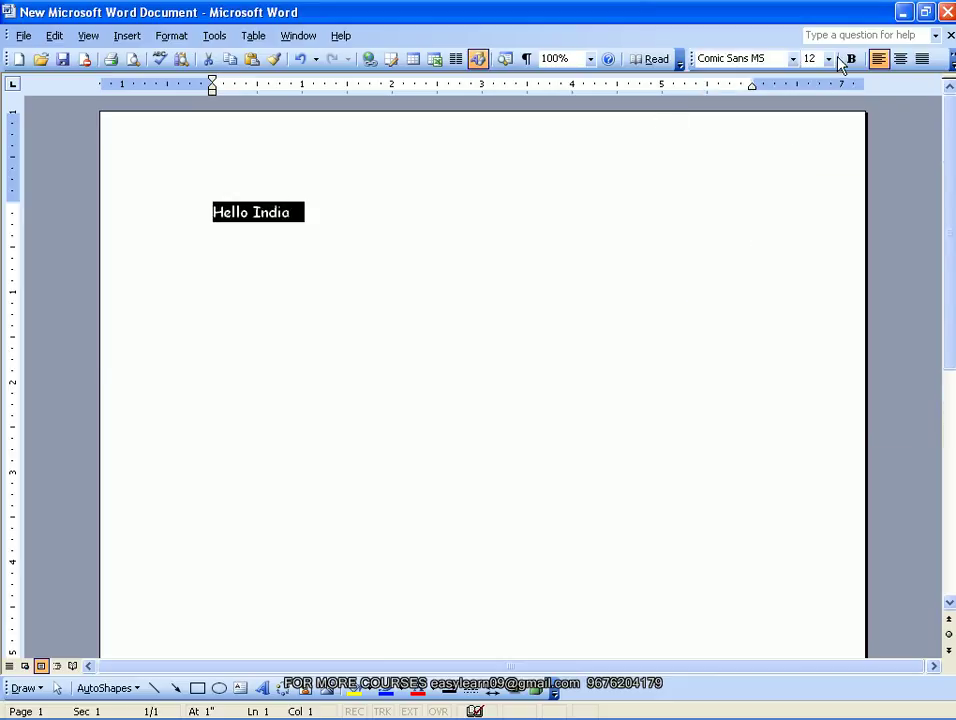
{"action": "left_click", "coordinate": [792, 58]}
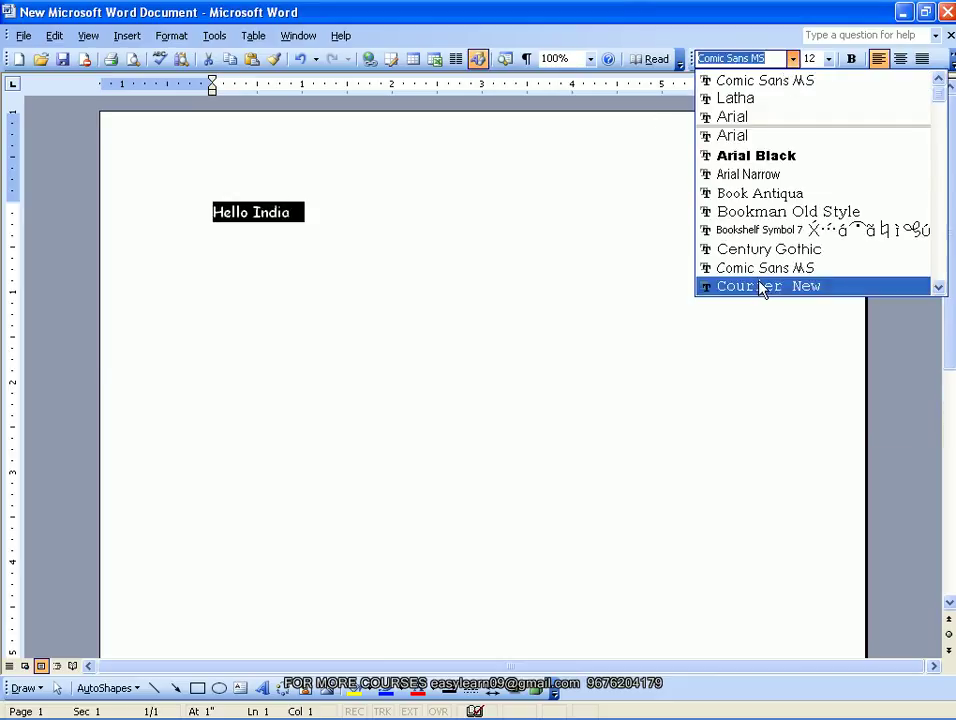
{"action": "left_click", "coordinate": [763, 285]}
Change the font of the selected "Hello India" text to Georgia and after that to Palatino Linotype
{"action": "left_click", "coordinate": [792, 58]}
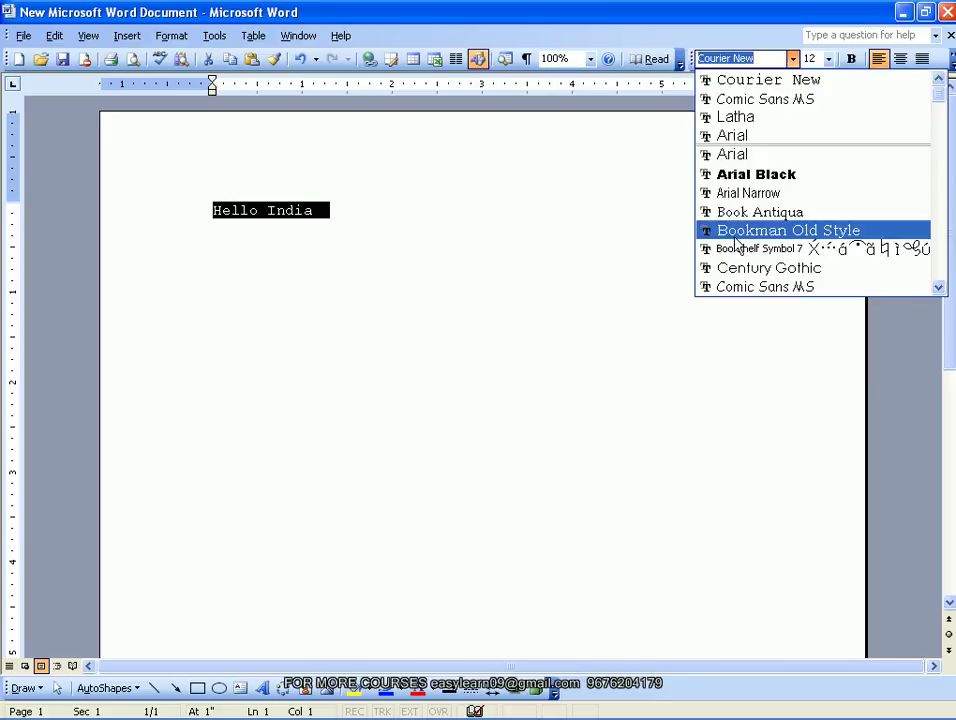
{"action": "scroll", "coordinate": [772, 226], "scroll_direction": "down", "scroll_amount": 3}
{"action": "left_click", "coordinate": [743, 287]}
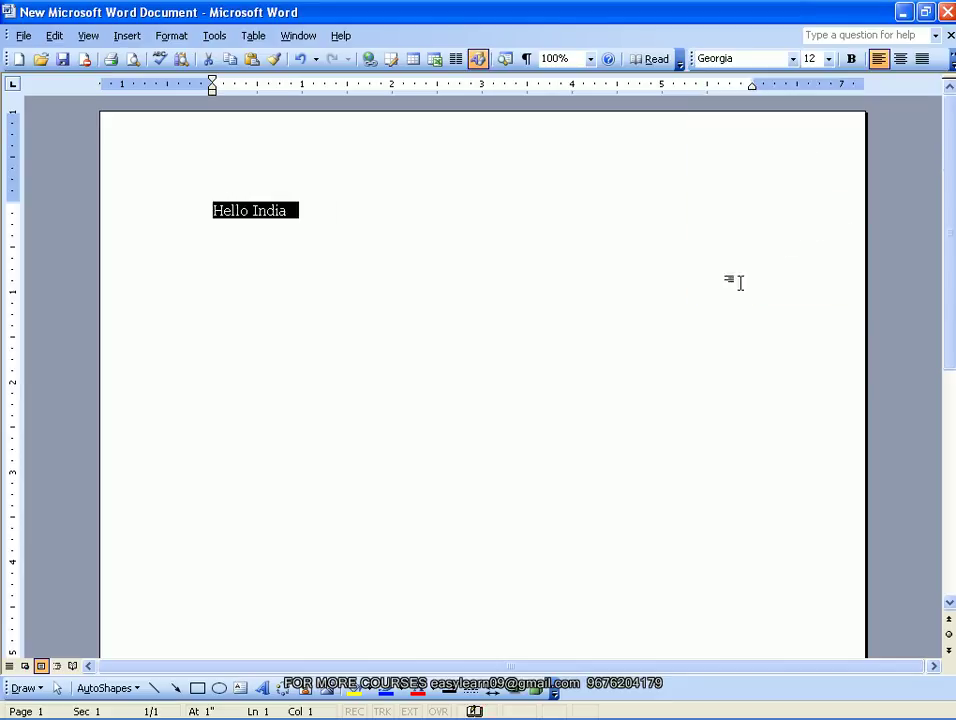
{"action": "left_click", "coordinate": [792, 58]}
{"action": "scroll", "coordinate": [733, 218], "scroll_direction": "down", "scroll_amount": 8}
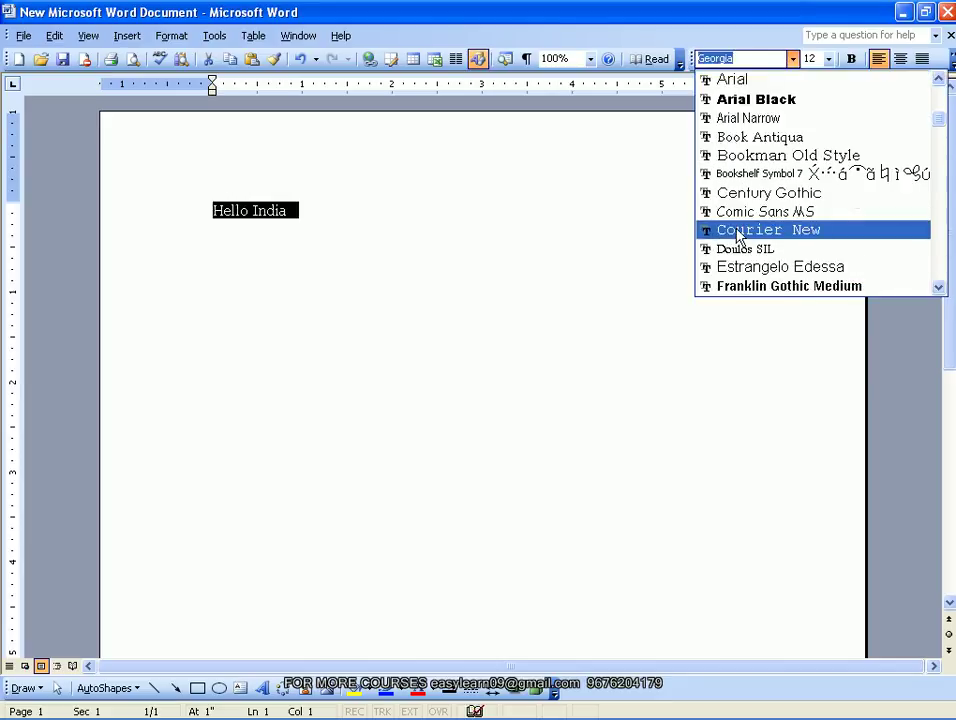
{"action": "left_click", "coordinate": [745, 270]}
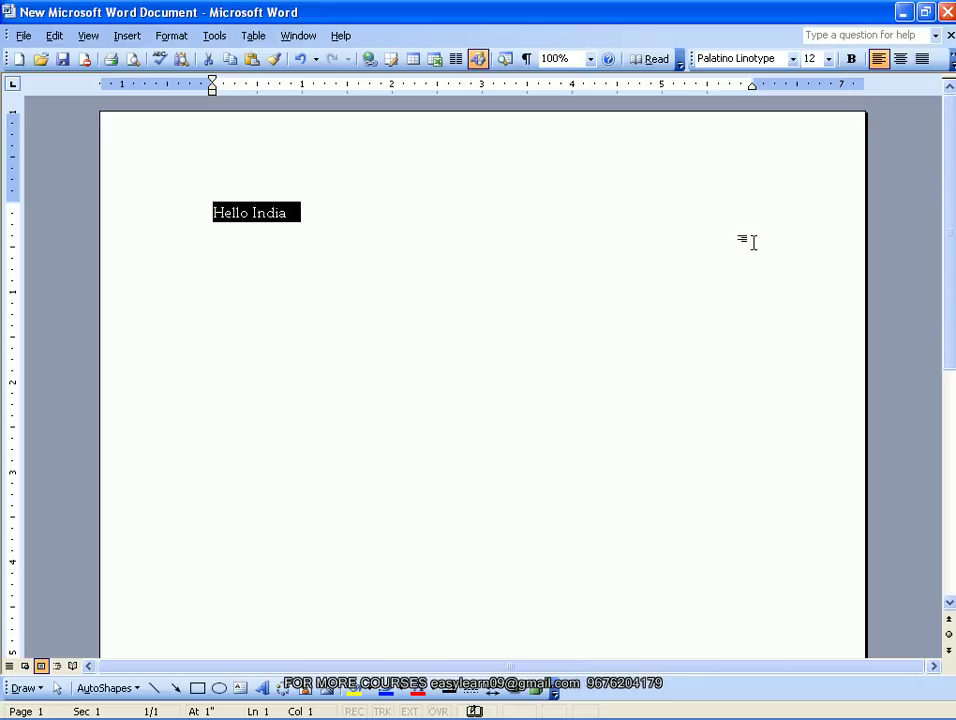
Change the font of the selected "Hello India" text to MS Reference Specialty and deselect it
{"action": "left_click", "coordinate": [792, 58]}
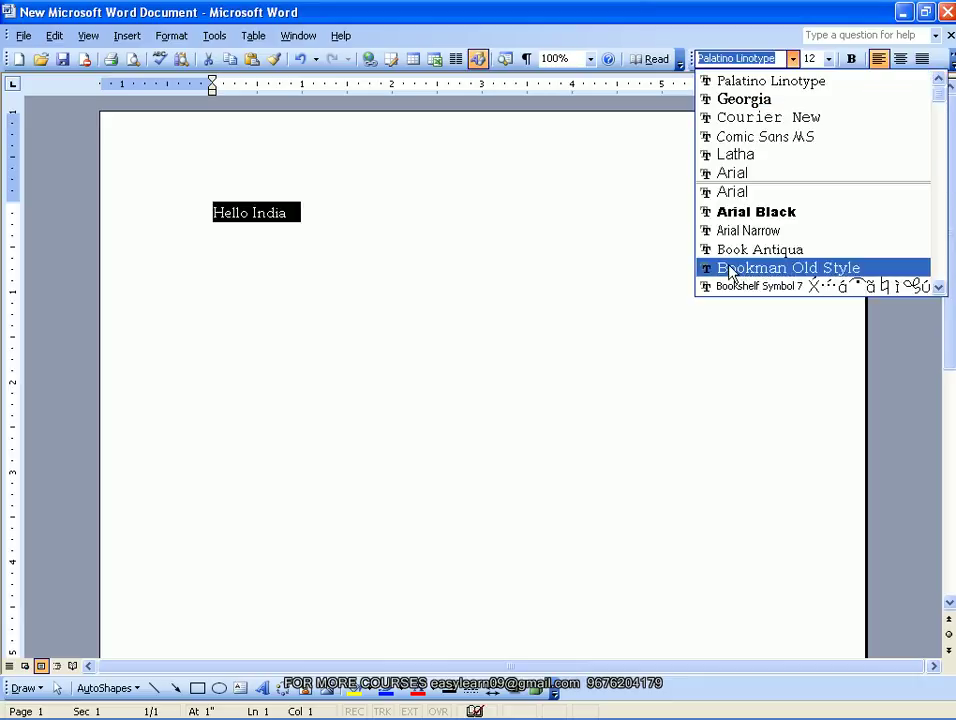
{"action": "scroll", "coordinate": [733, 270], "scroll_direction": "down", "scroll_amount": 8}
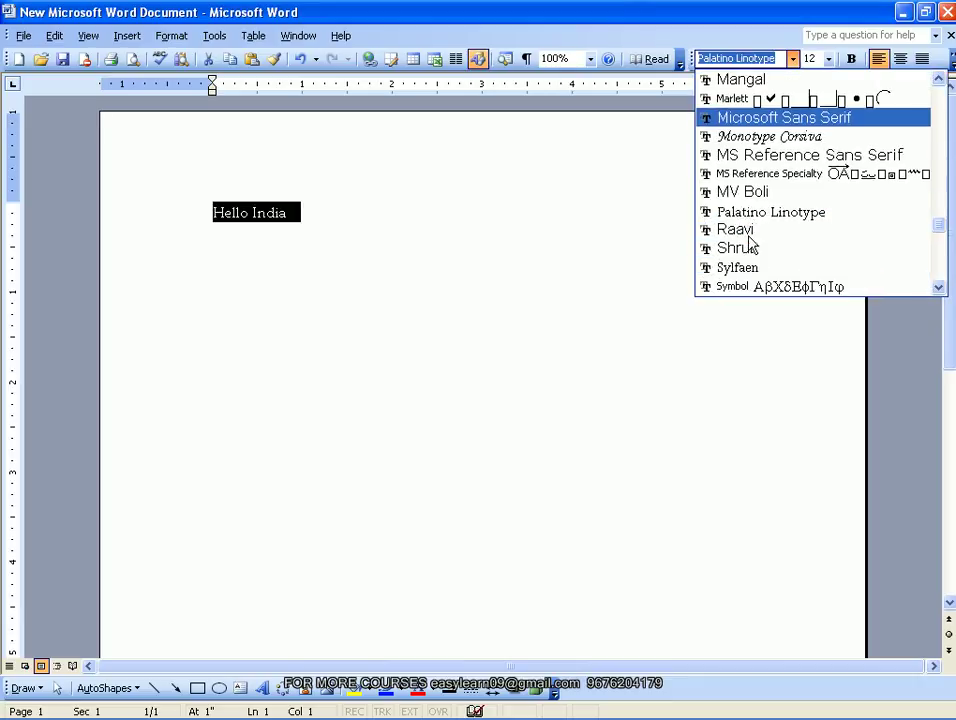
{"action": "left_click", "coordinate": [745, 173]}
{"action": "left_click", "coordinate": [314, 263]}
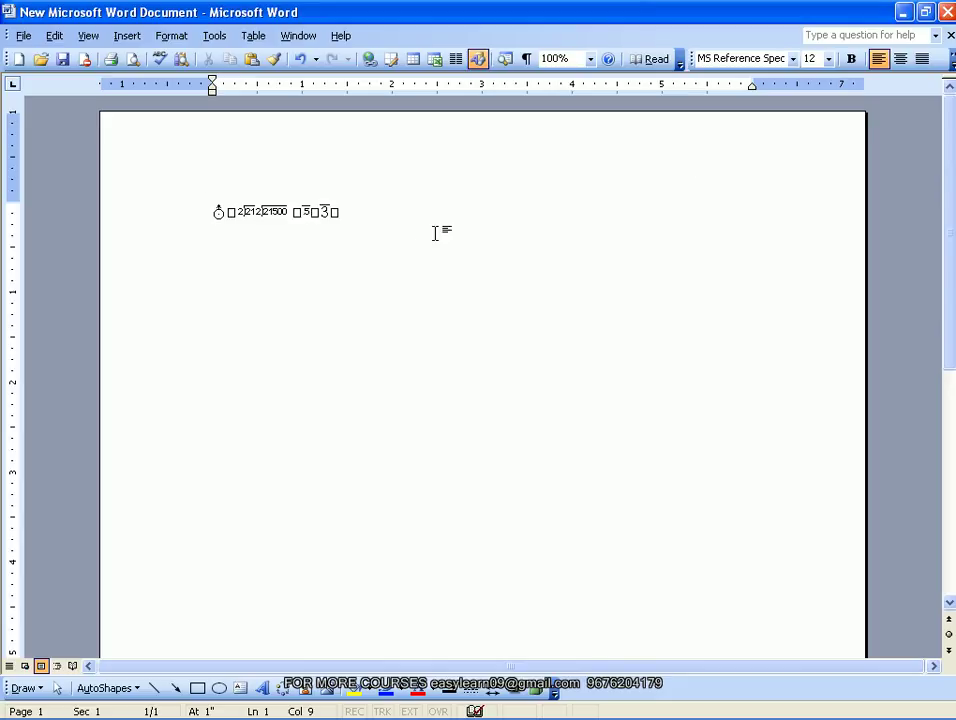
Reselect the sample text, leave its font as it is, and close the Word document without saving the changes
{"action": "left_click_drag", "start_coordinate": [355, 212], "coordinate": [201, 226]}
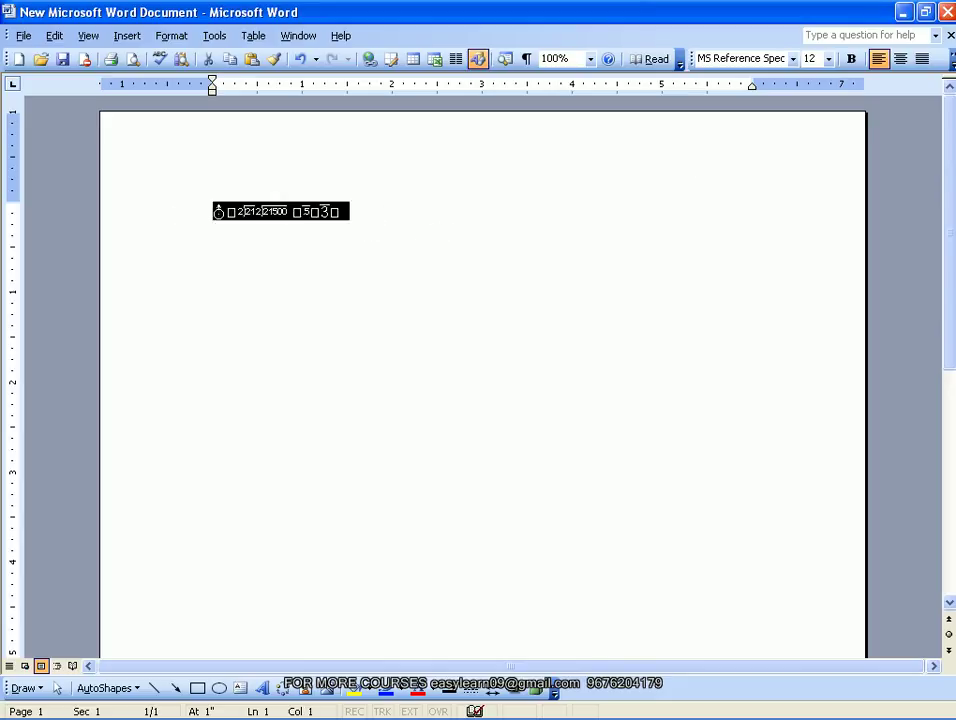
{"action": "left_click", "coordinate": [793, 58]}
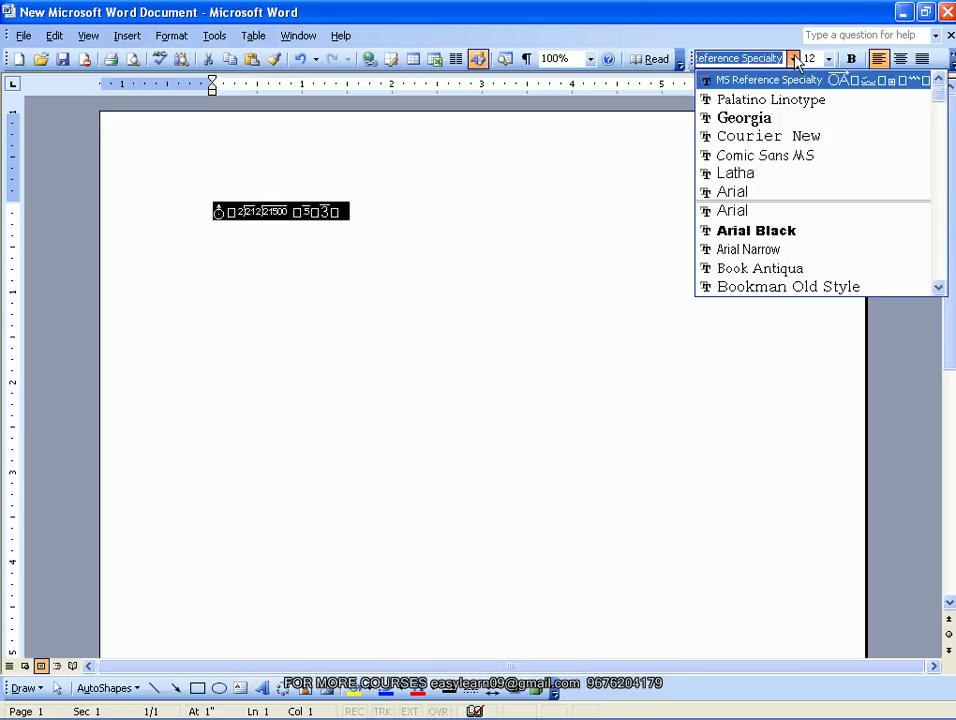
{"action": "key", "text": "alt+F4"}
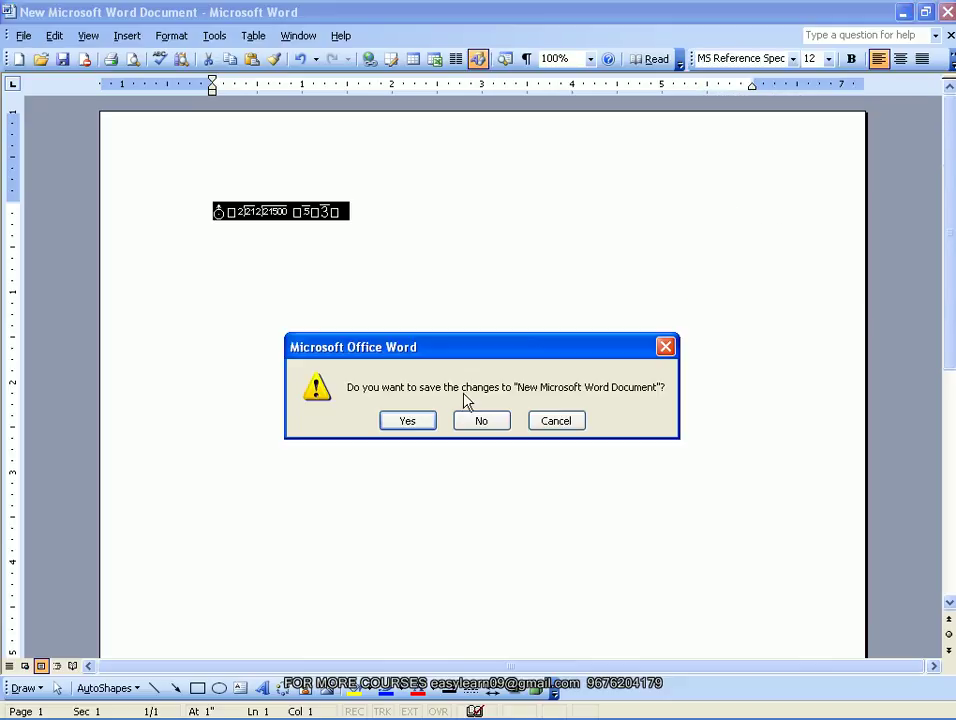
{"action": "left_click", "coordinate": [478, 421]}
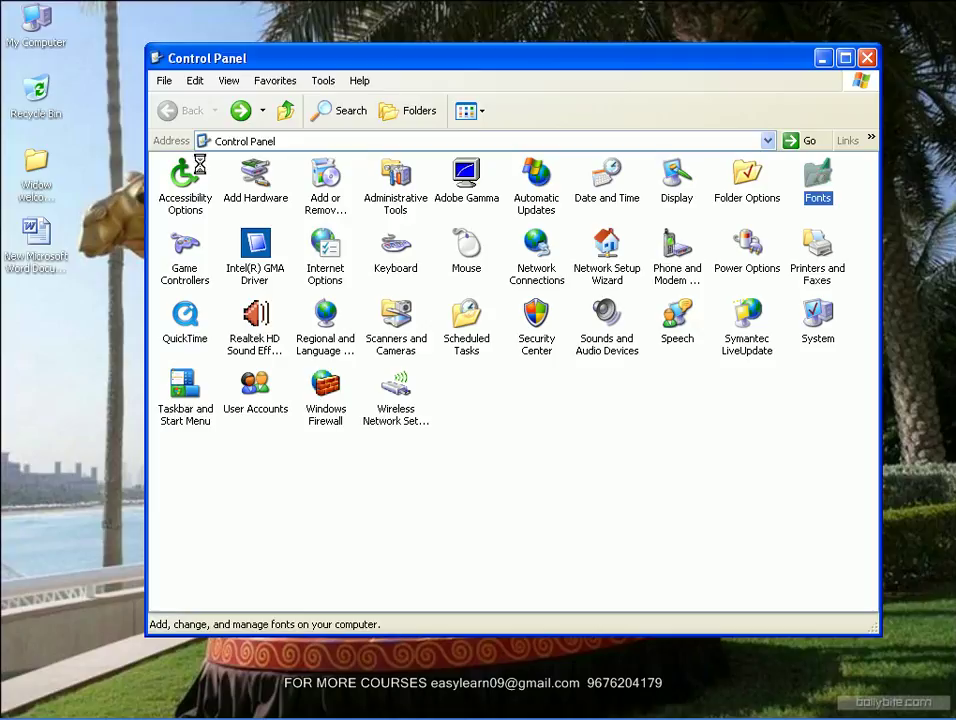
Open My Computer and browse to the WINDOWS folder on Local Disk (C:)
{"action": "left_click", "coordinate": [36, 24]}
{"action": "double_click", "coordinate": [38, 28]}
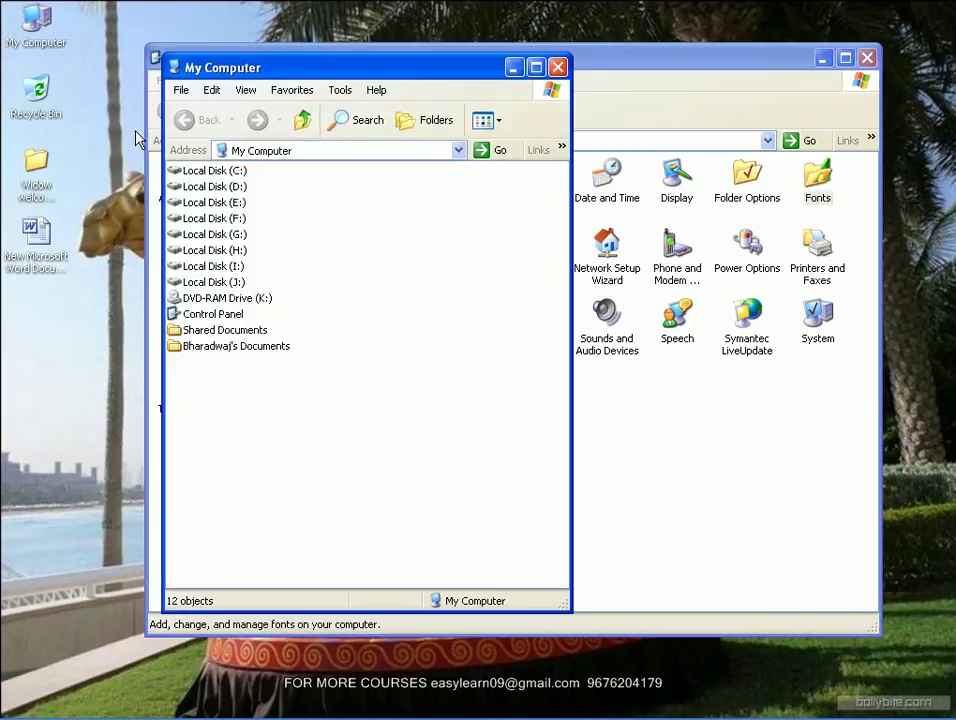
{"action": "double_click", "coordinate": [236, 172]}
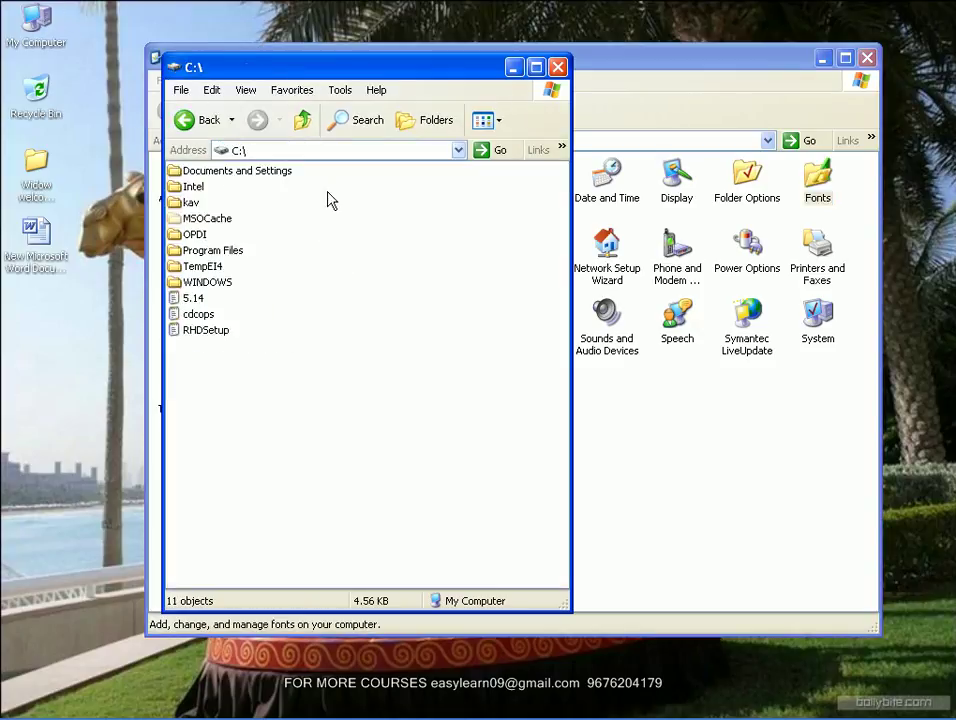
{"action": "key", "text": "BackSpace"}
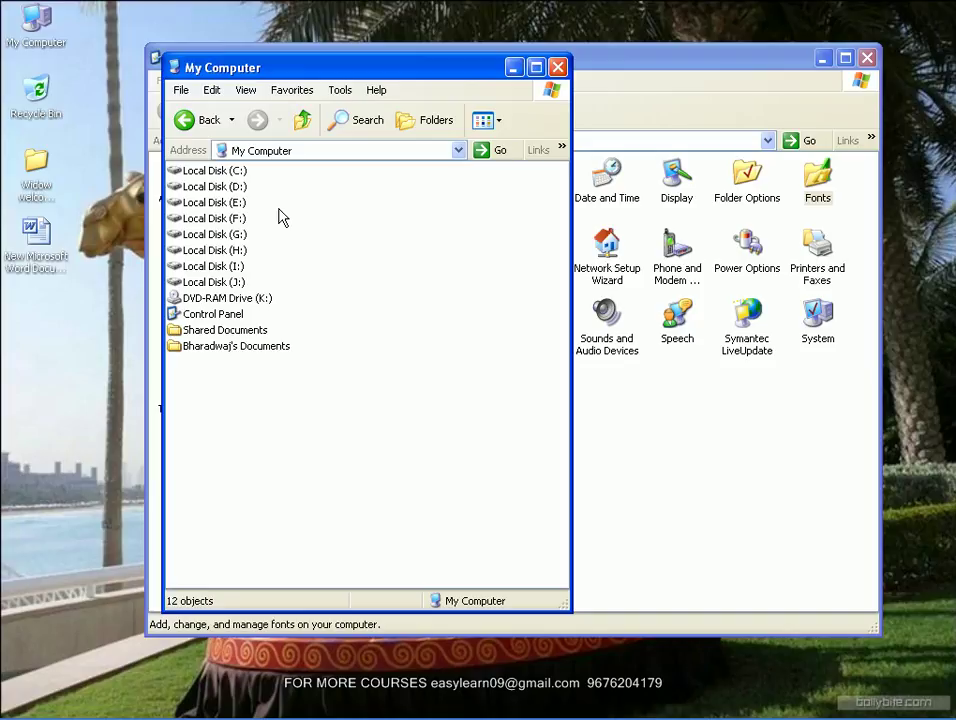
{"action": "double_click", "coordinate": [224, 175]}
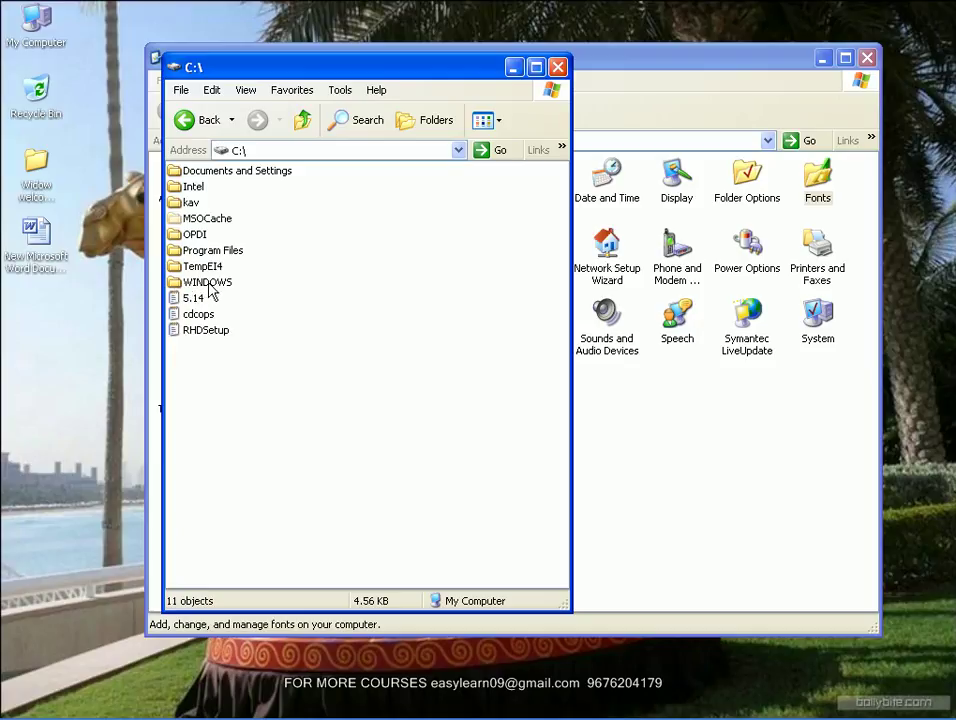
{"action": "double_click", "coordinate": [207, 283]}
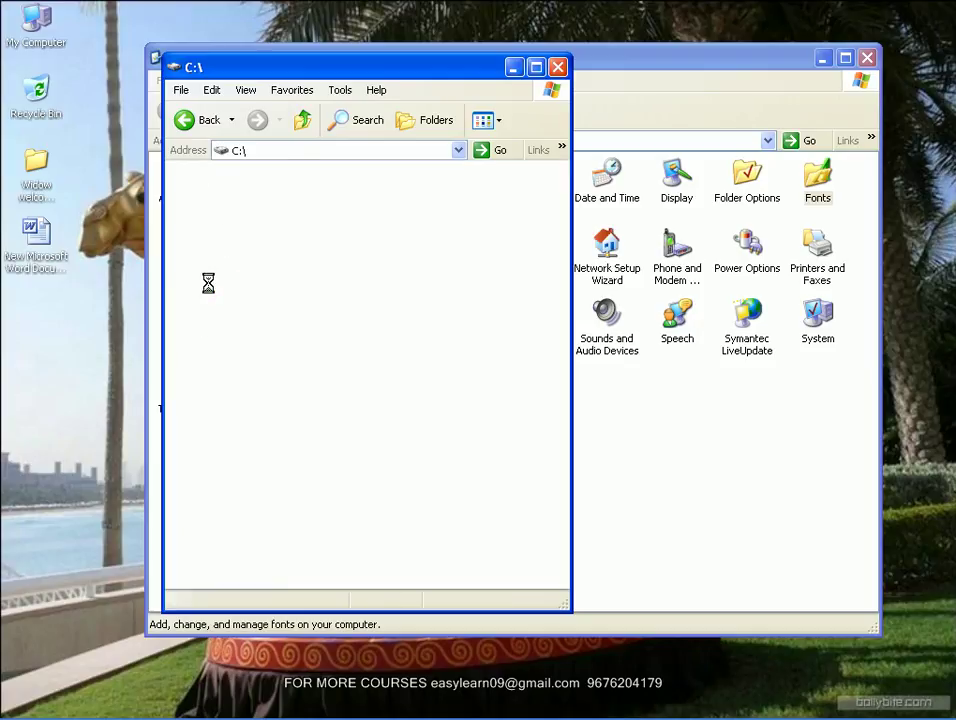
Maximize the C:\WINDOWS folder window and open its Fonts folder
{"action": "left_click", "coordinate": [536, 67]}
{"action": "left_click", "coordinate": [600, 205]}
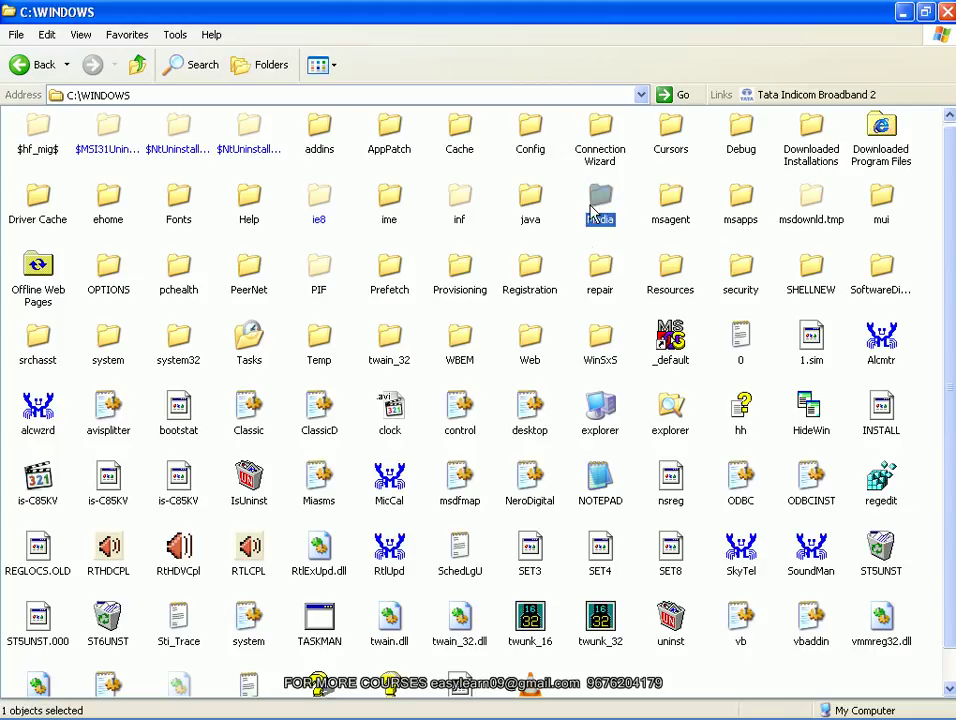
{"action": "left_click", "coordinate": [390, 275]}
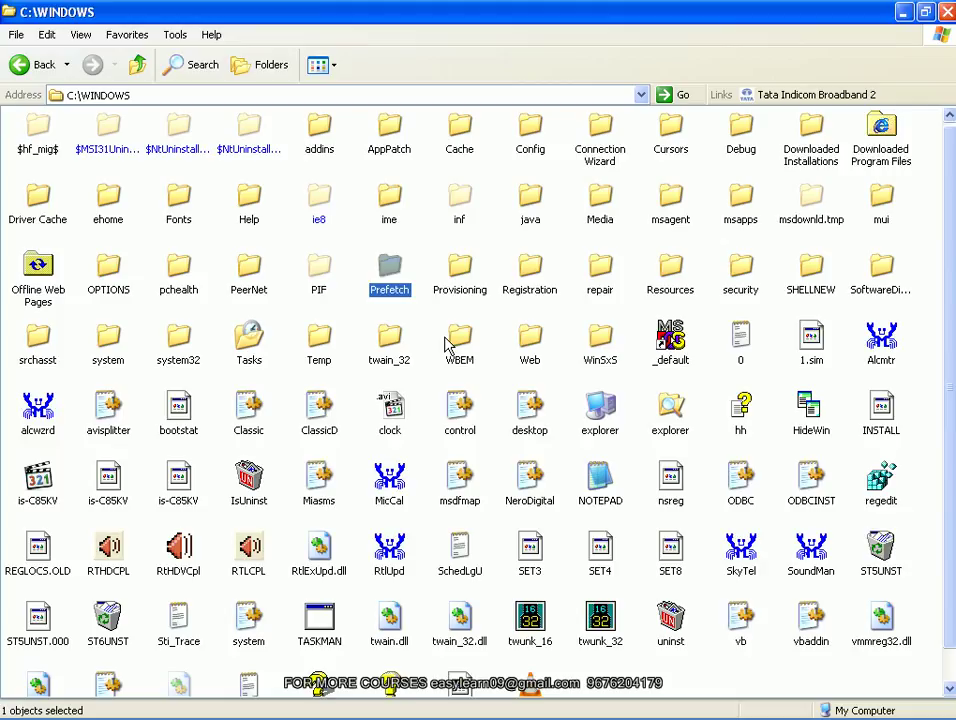
{"action": "key", "text": "f"}
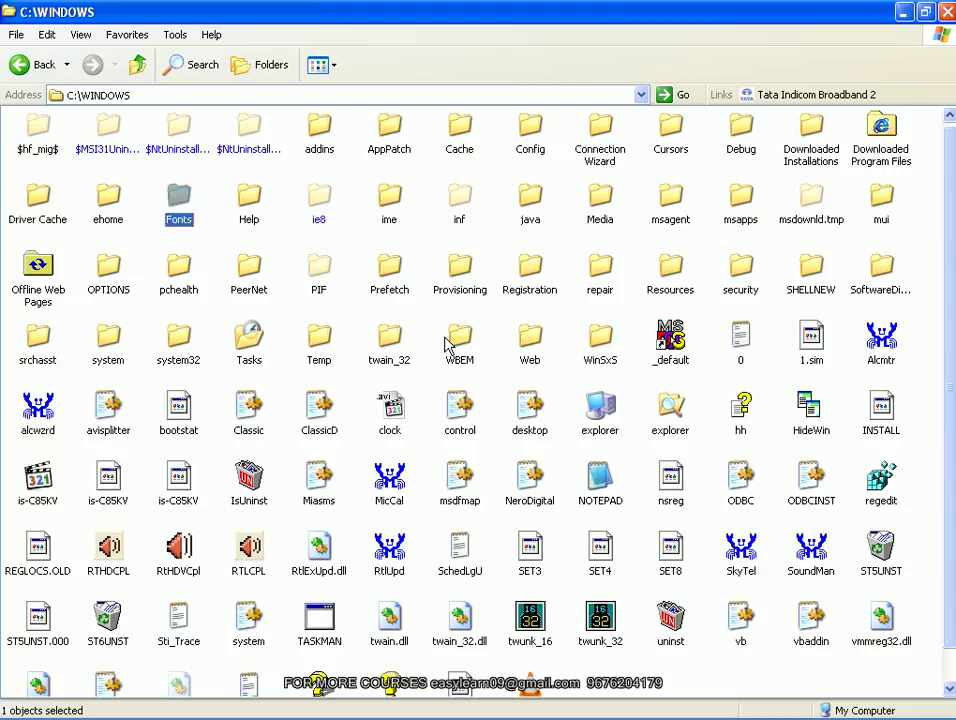
{"action": "double_click", "coordinate": [190, 215]}
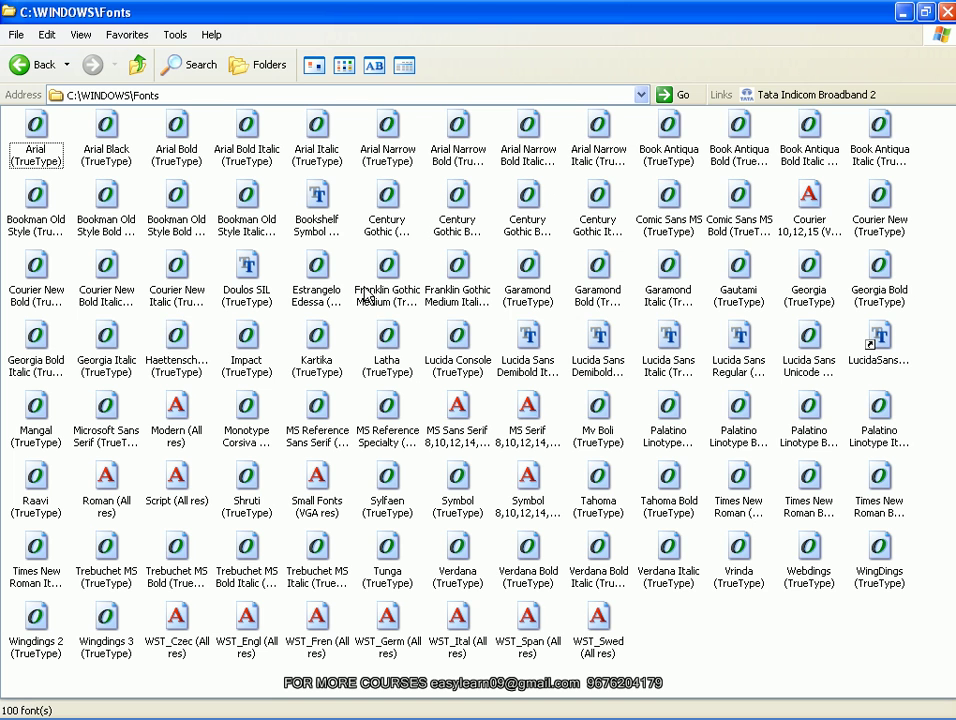
Preview the Franklin Gothic Medium font in a maximized window and close the preview
{"action": "double_click", "coordinate": [392, 265]}
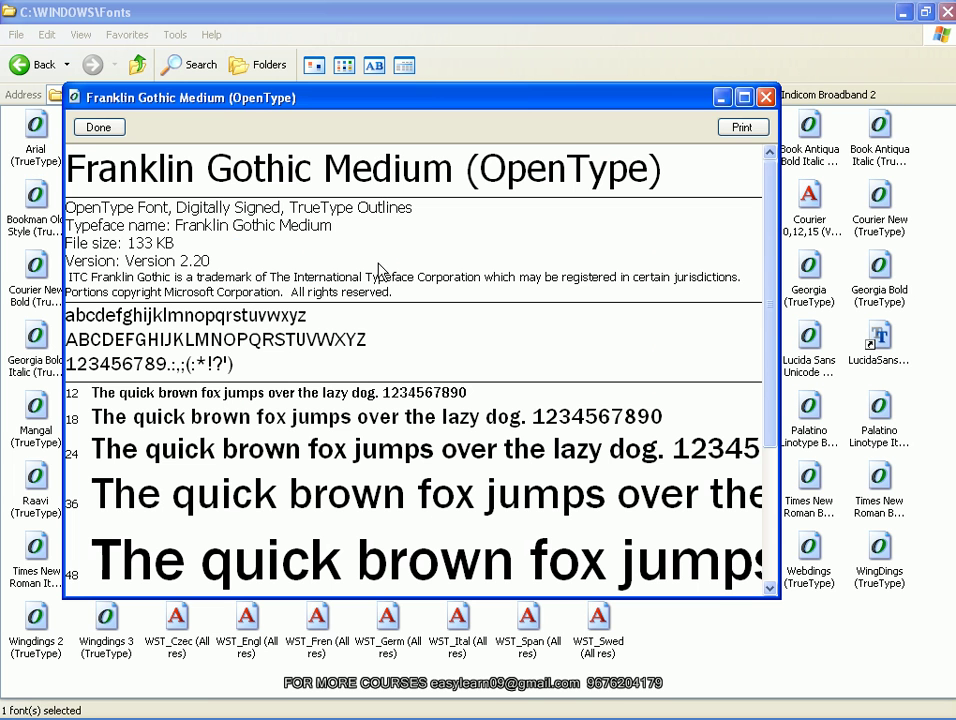
{"action": "double_click", "coordinate": [512, 97]}
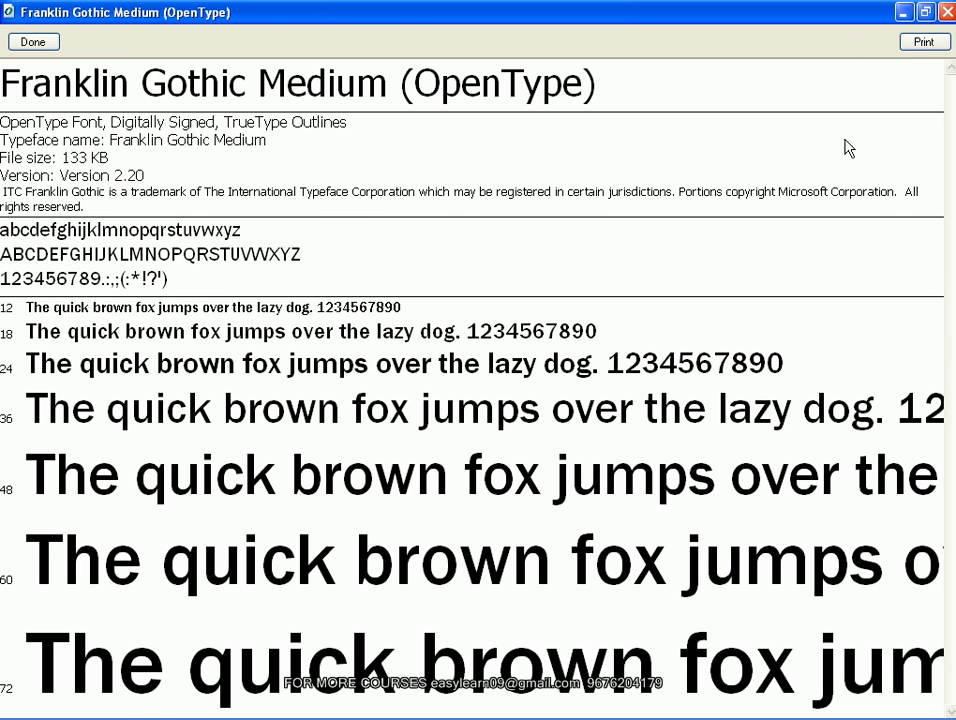
{"action": "left_click", "coordinate": [945, 12]}
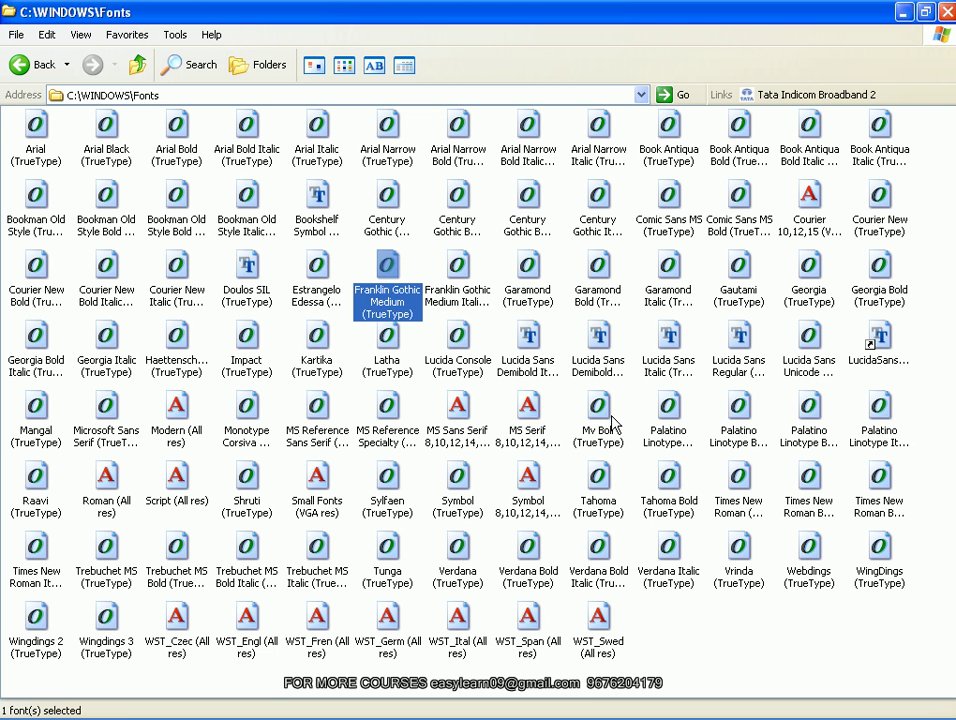
Preview the Verdana Italic font in a maximized window and close the preview
{"action": "left_click", "coordinate": [672, 550]}
{"action": "double_click", "coordinate": [672, 550]}
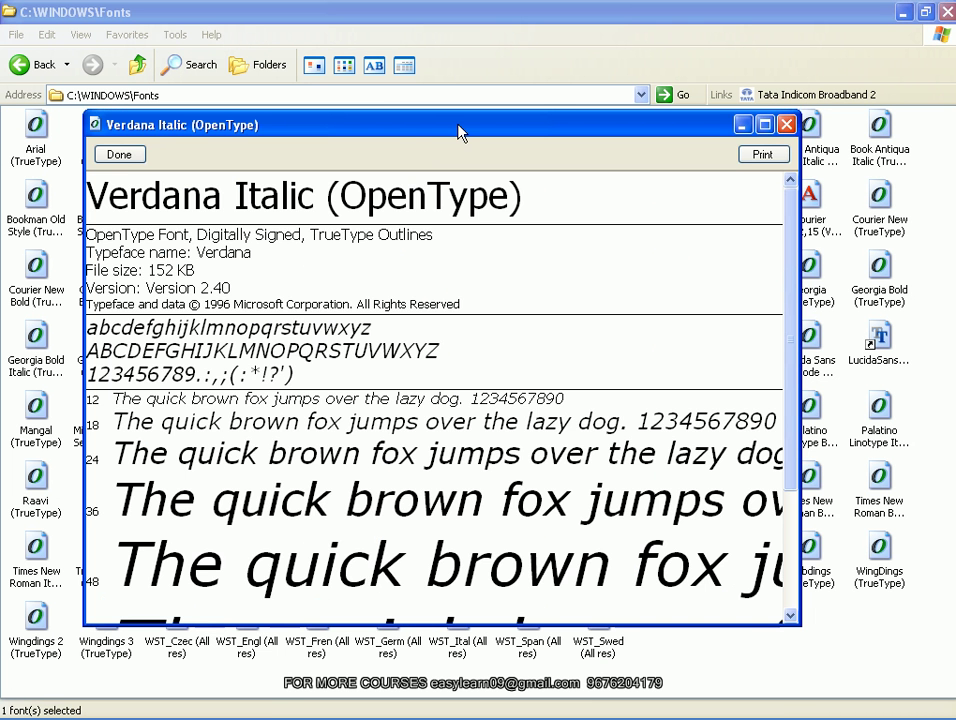
{"action": "double_click", "coordinate": [460, 132]}
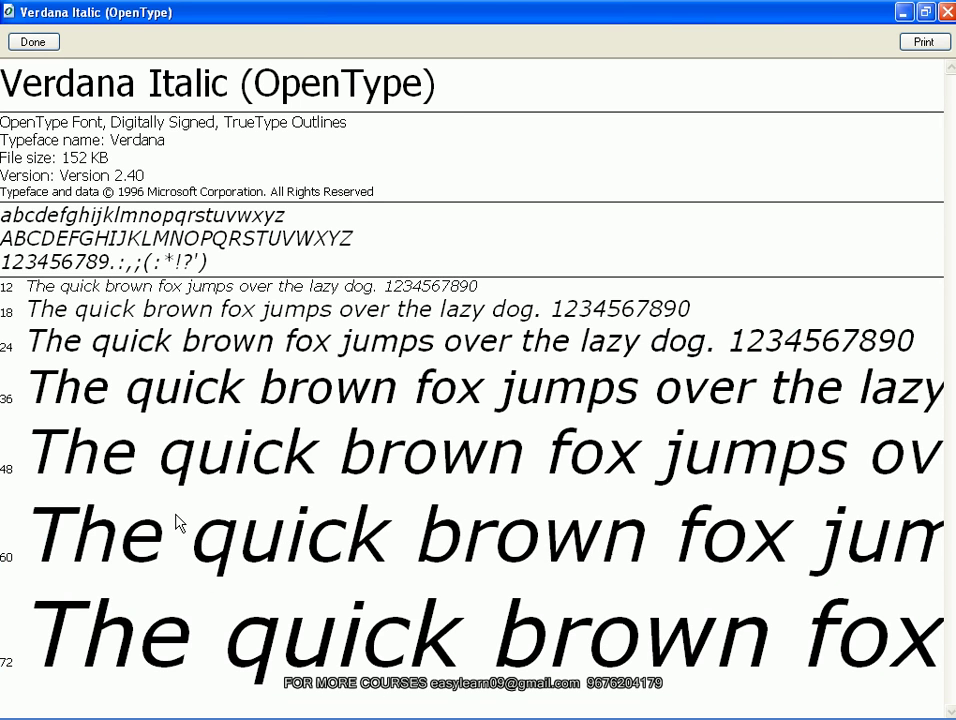
{"action": "left_click", "coordinate": [945, 12]}
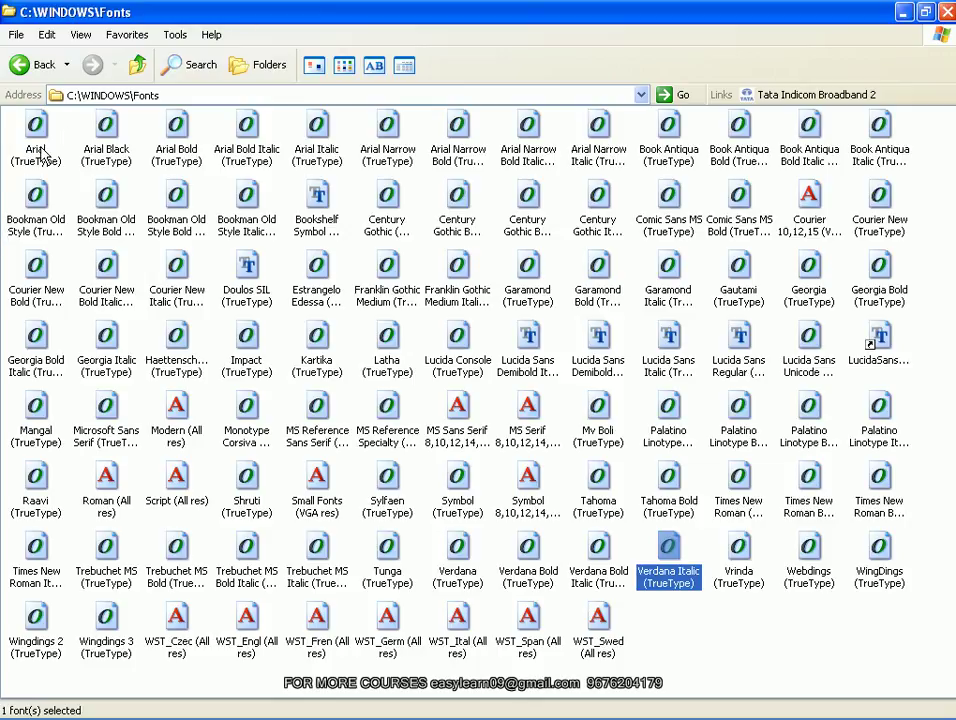
Close the C:\WINDOWS\Fonts window, view the same fonts through the Control Panel's Fonts item, and return to the Control Panel
{"action": "left_click", "coordinate": [700, 650]}
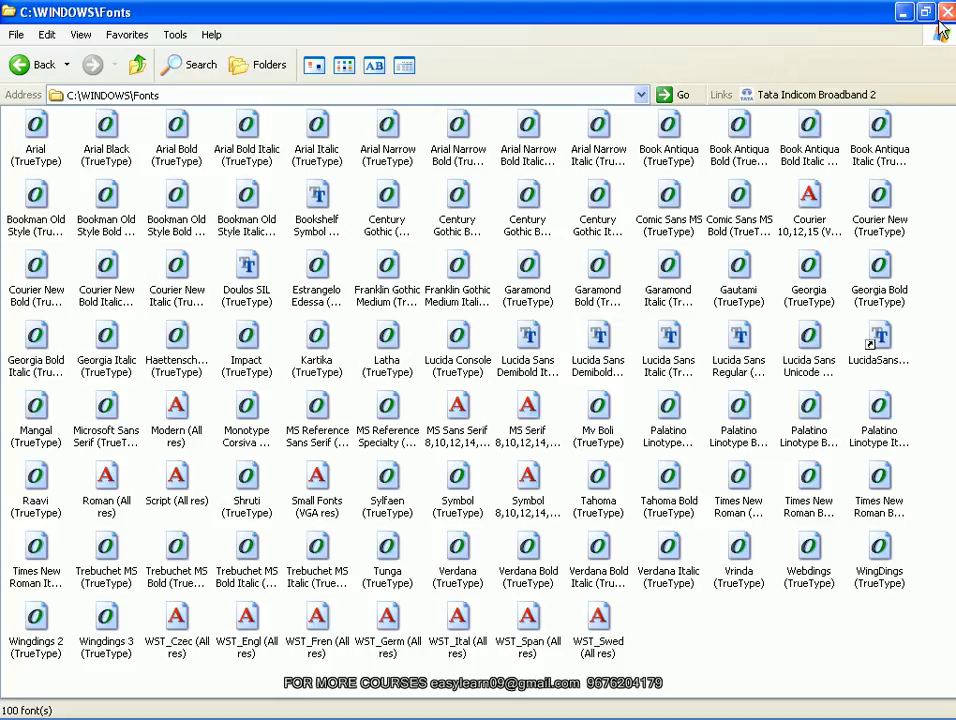
{"action": "key", "text": "alt+F4"}
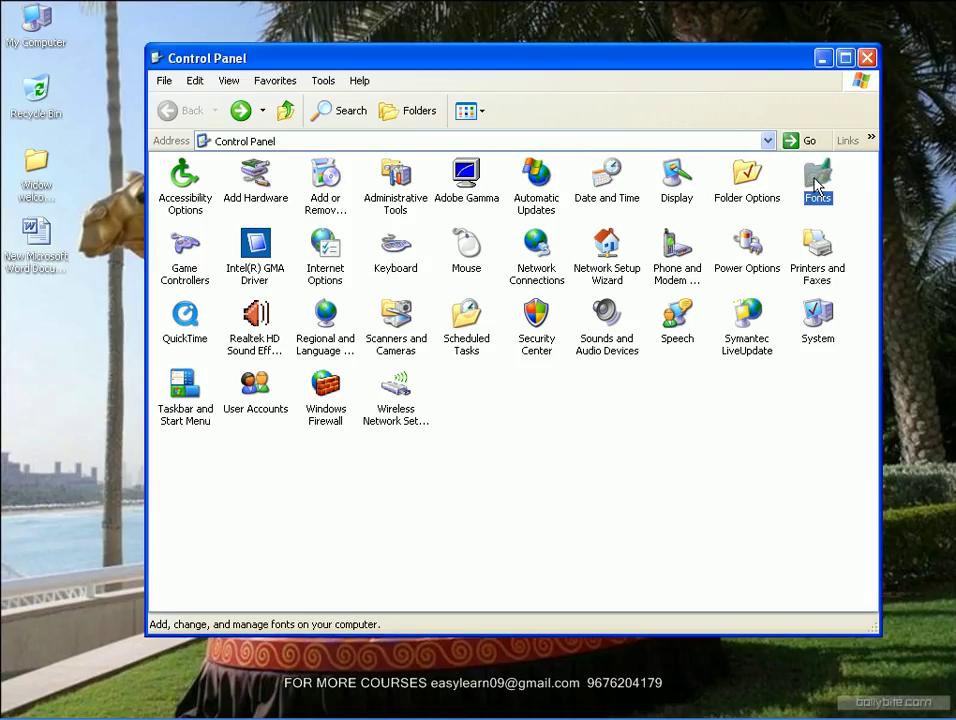
{"action": "left_click_drag", "start_coordinate": [600, 72], "coordinate": [600, 98]}
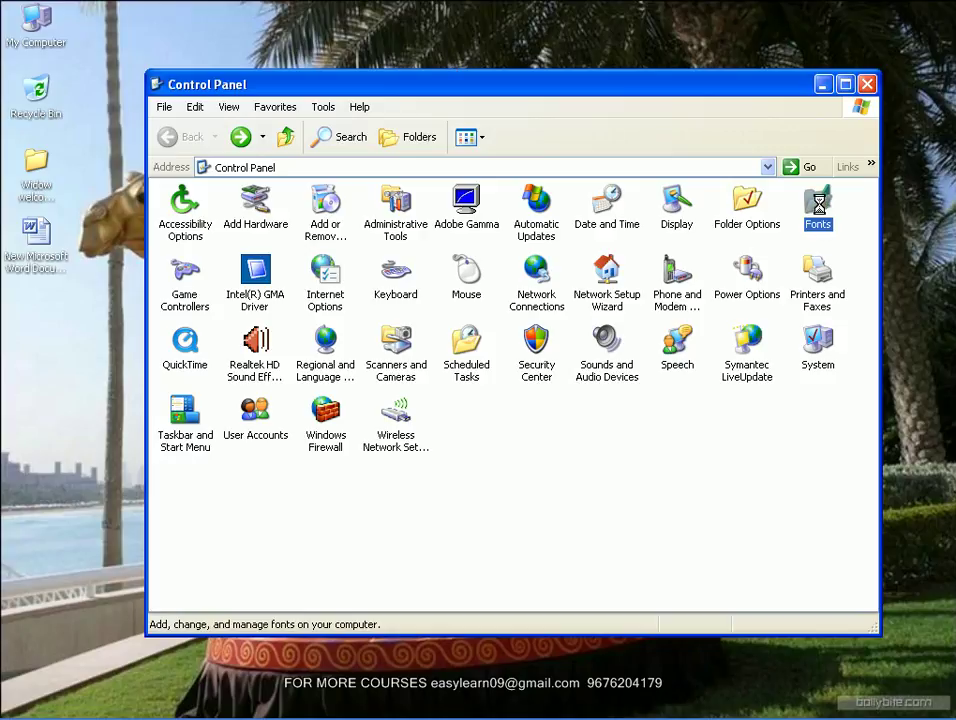
{"action": "double_click", "coordinate": [816, 210]}
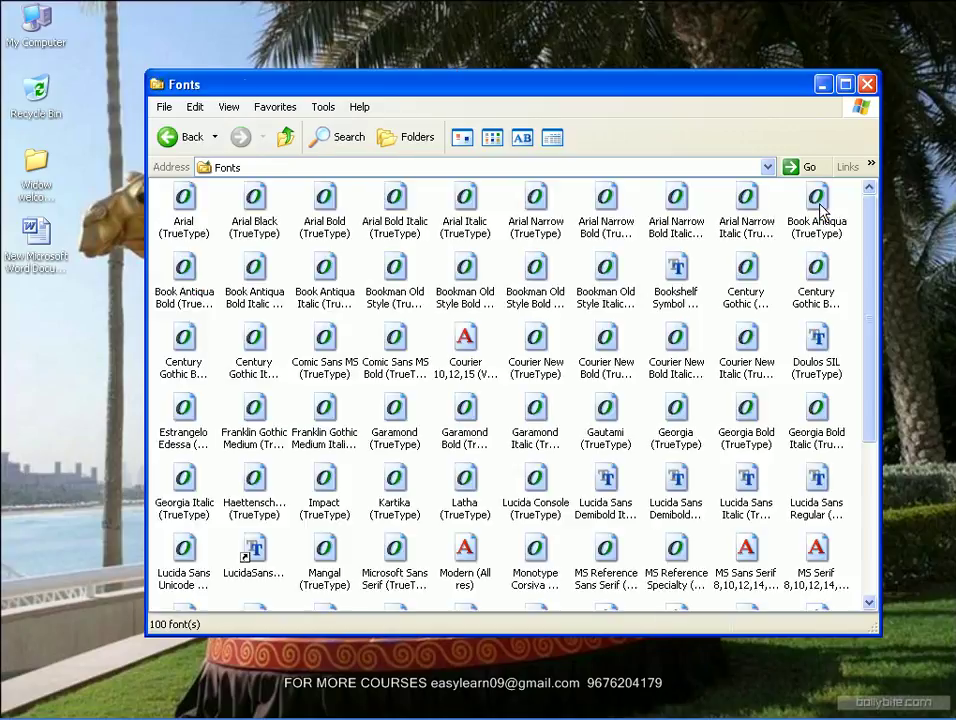
{"action": "left_click", "coordinate": [167, 136]}
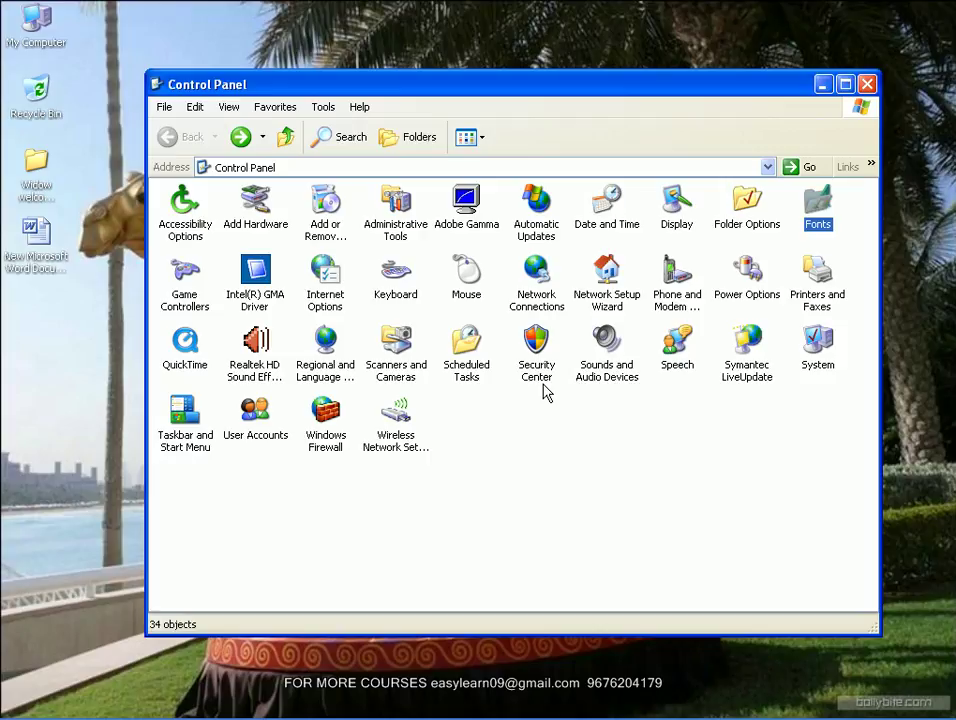
Open Power Options from the Control Panel, examine the Home/Office Desk power scheme settings, and close the dialog
{"action": "left_click", "coordinate": [767, 269]}
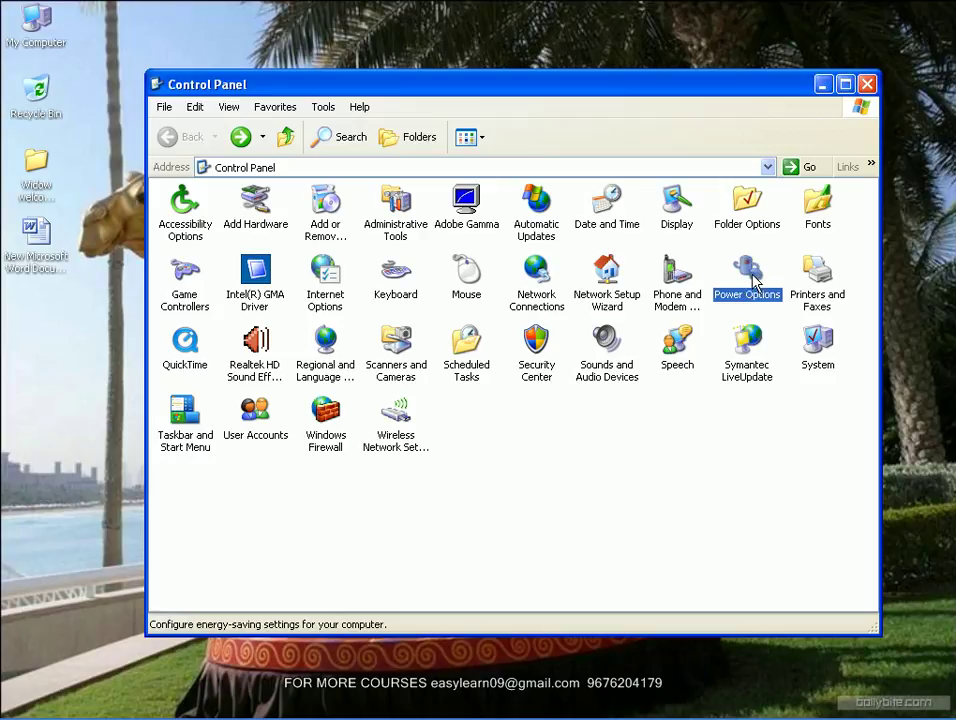
{"action": "double_click", "coordinate": [755, 283]}
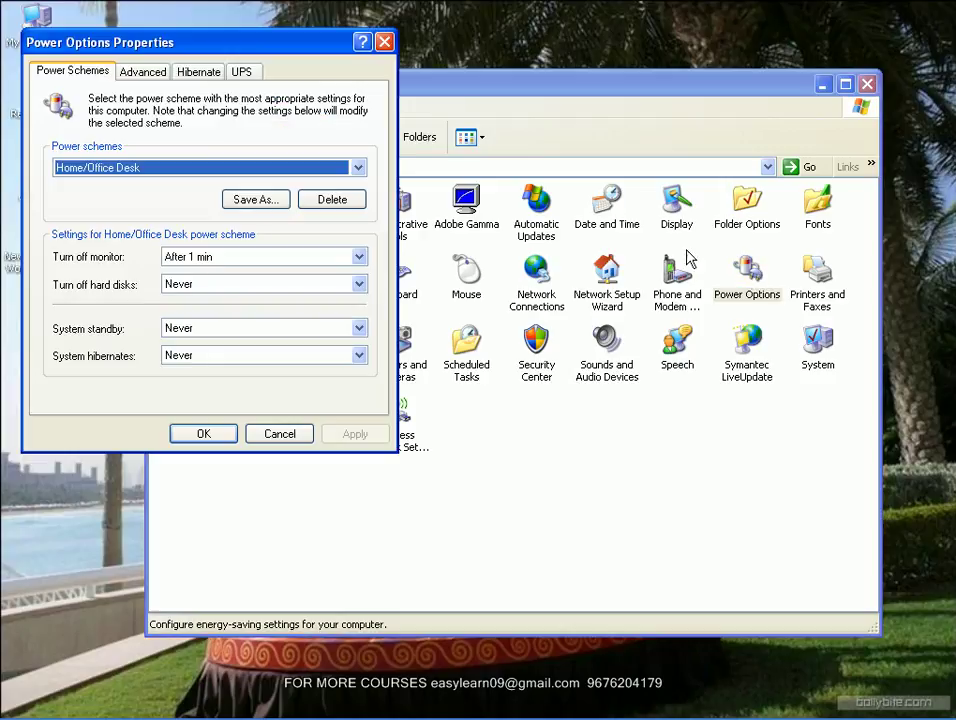
{"action": "left_click_drag", "start_coordinate": [256, 47], "coordinate": [295, 70]}
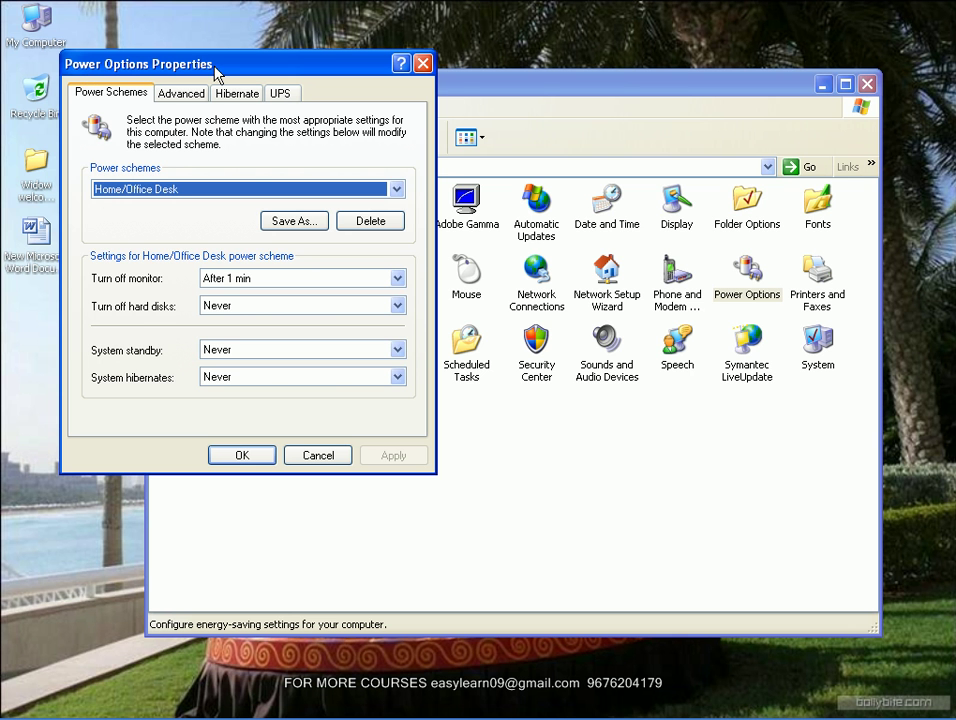
{"action": "left_click", "coordinate": [424, 66]}
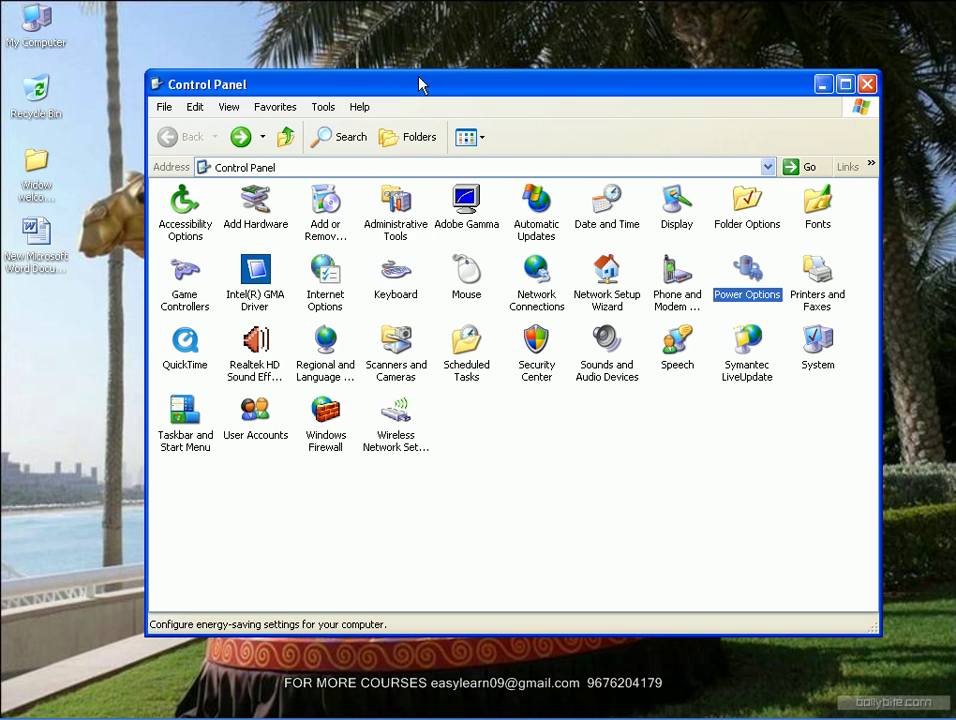
Close the Control Panel and open the desktop's Display Properties at the Screen Saver settings
{"action": "left_click_drag", "start_coordinate": [420, 85], "coordinate": [364, 177]}
{"action": "left_click", "coordinate": [811, 175]}
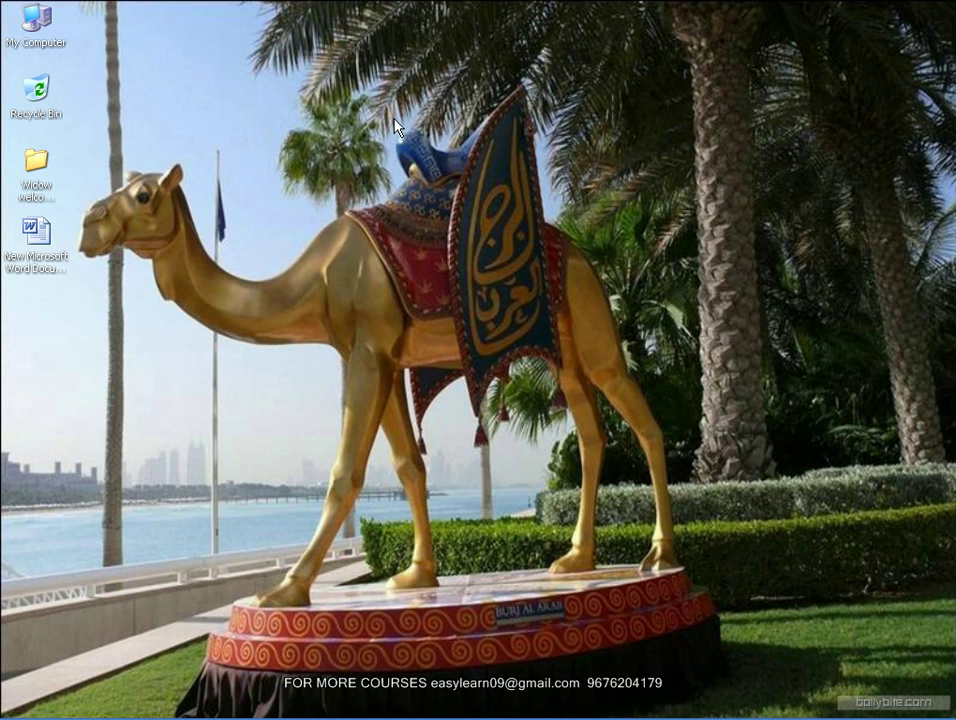
{"action": "right_click", "coordinate": [391, 121]}
{"action": "left_click", "coordinate": [455, 275]}
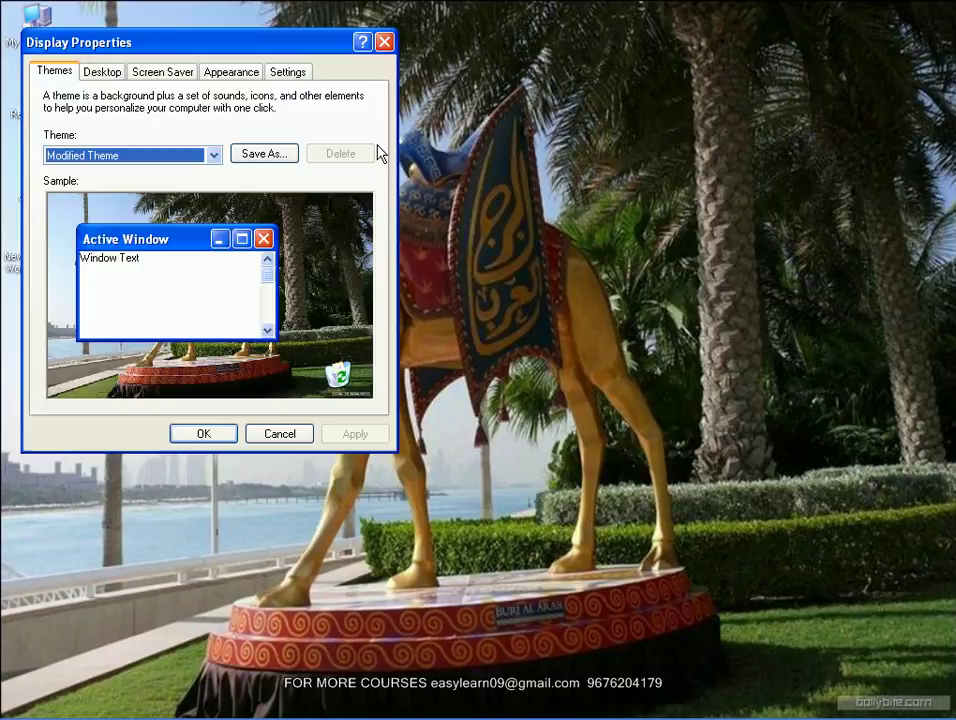
{"action": "left_click_drag", "start_coordinate": [252, 53], "coordinate": [438, 124]}
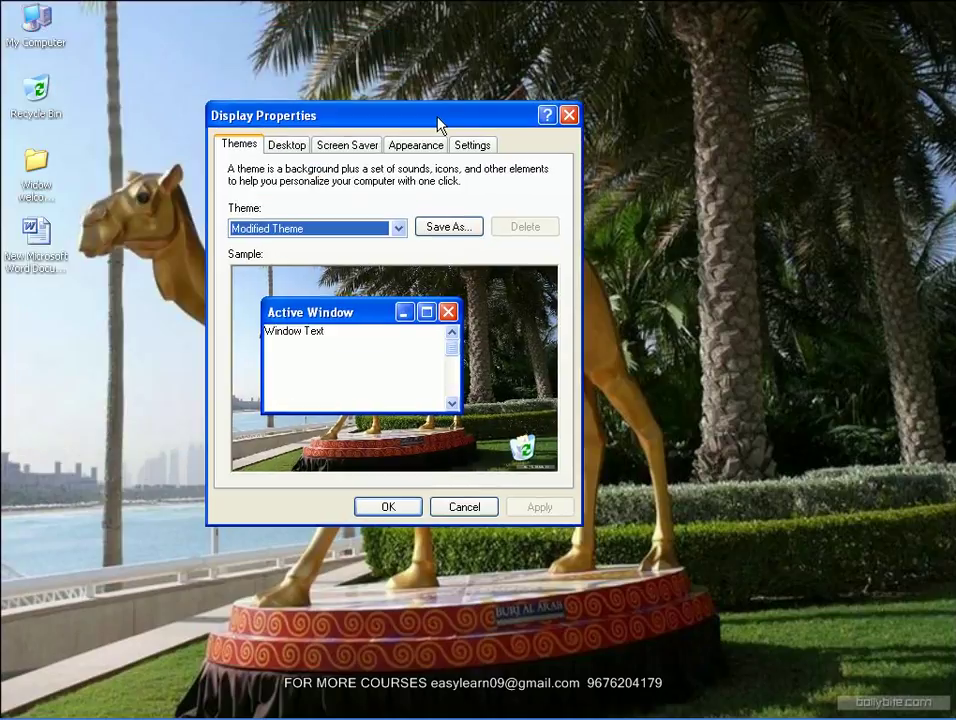
{"action": "left_click", "coordinate": [349, 146]}
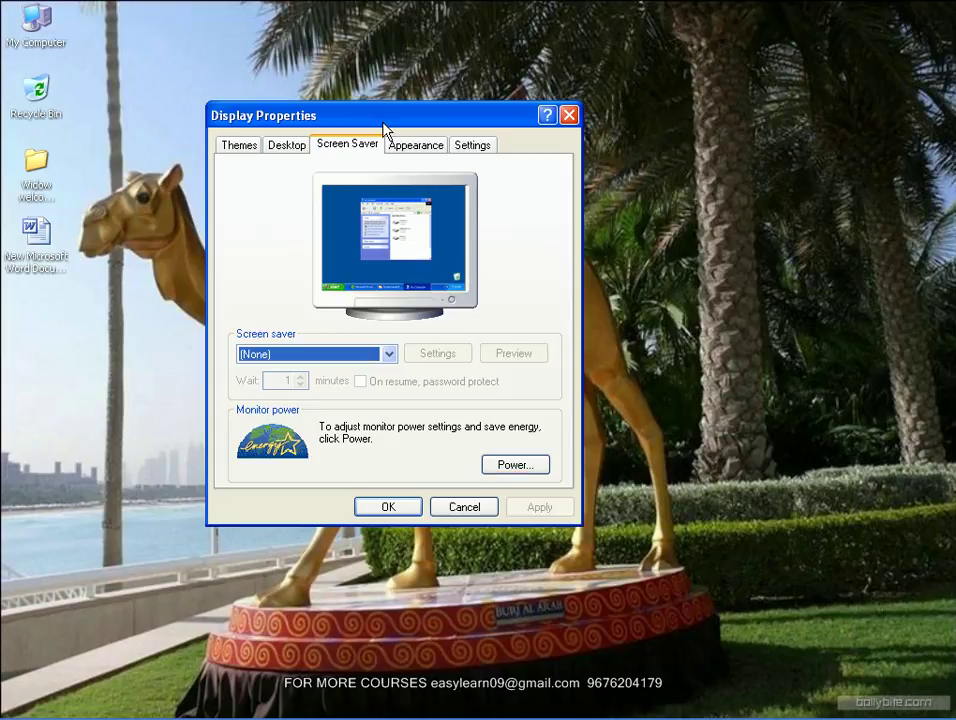
View the monitor power settings reached from the Screen Saver settings, and close Power Options and Display Properties
{"action": "left_click", "coordinate": [514, 465]}
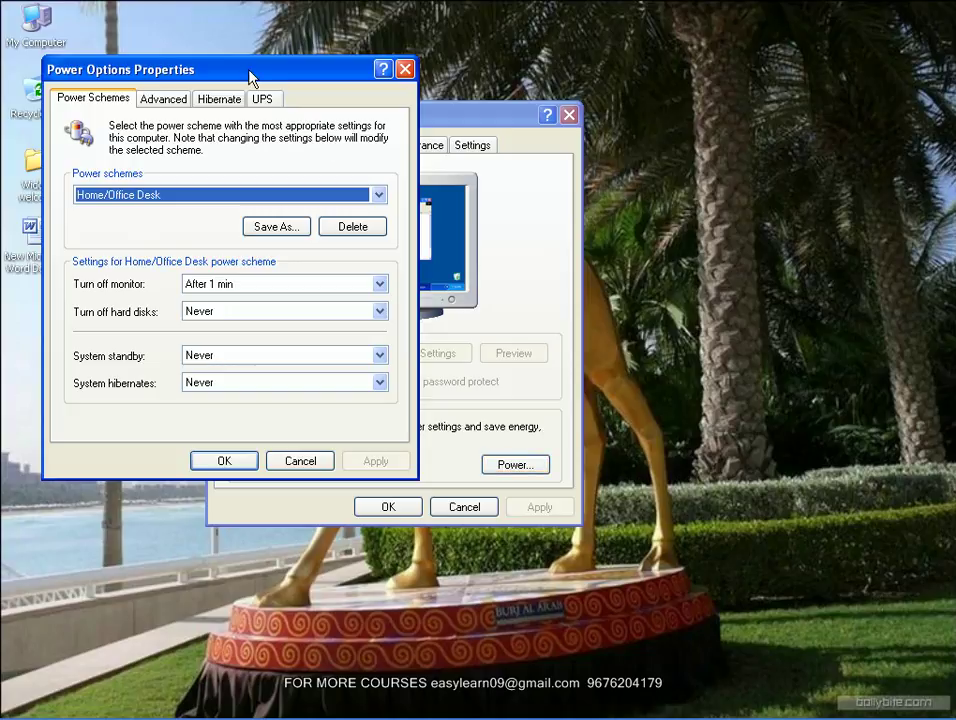
{"action": "left_click_drag", "start_coordinate": [250, 72], "coordinate": [577, 75]}
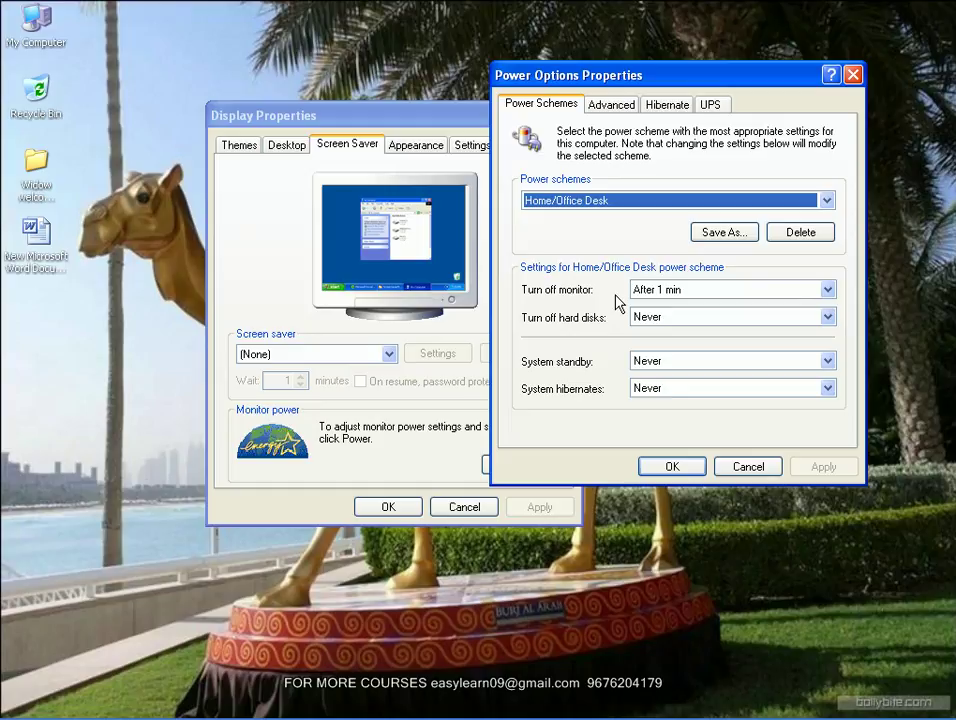
{"action": "left_click", "coordinate": [852, 75]}
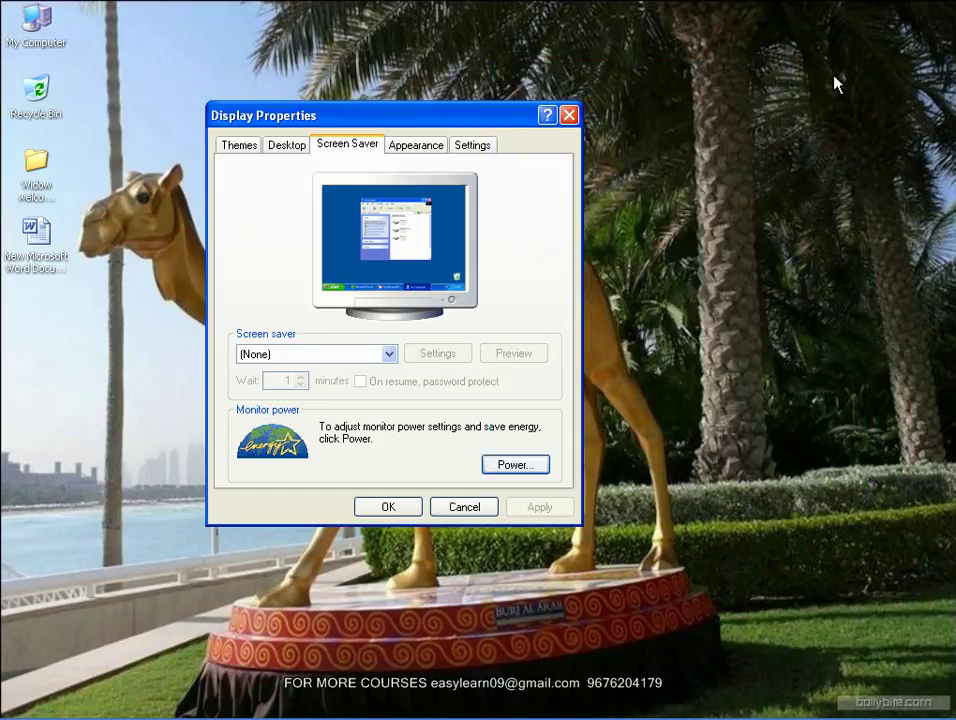
{"action": "left_click", "coordinate": [574, 116]}
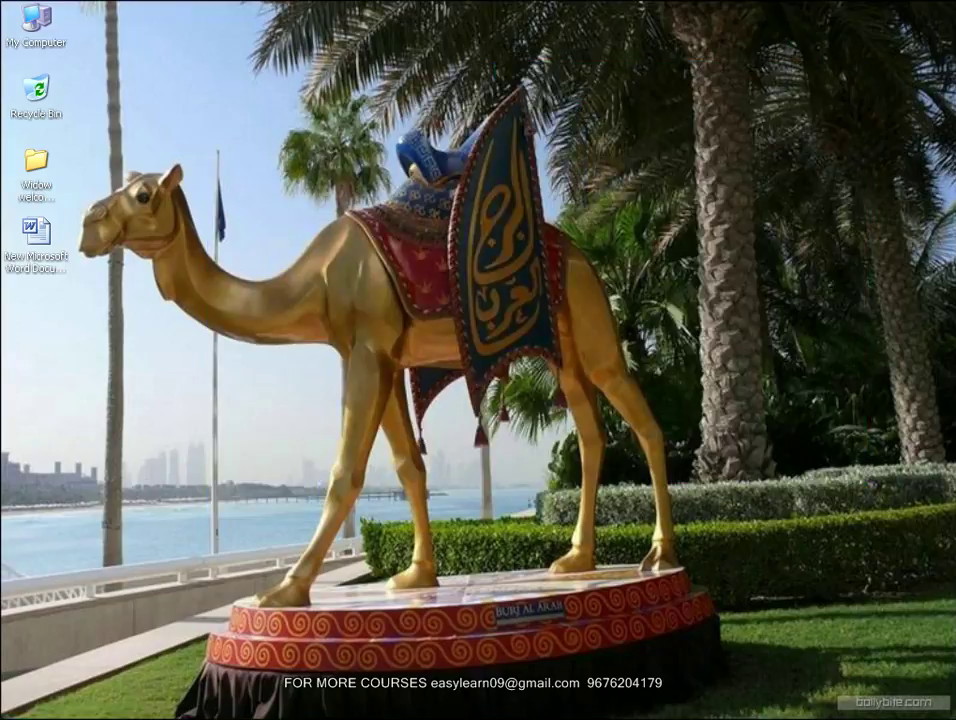
Reopen the Control Panel and view the Home/Office Desk power scheme in Power Options, with the dialog moved clear of the Power Options item
{"action": "left_click", "coordinate": [161, 706]}
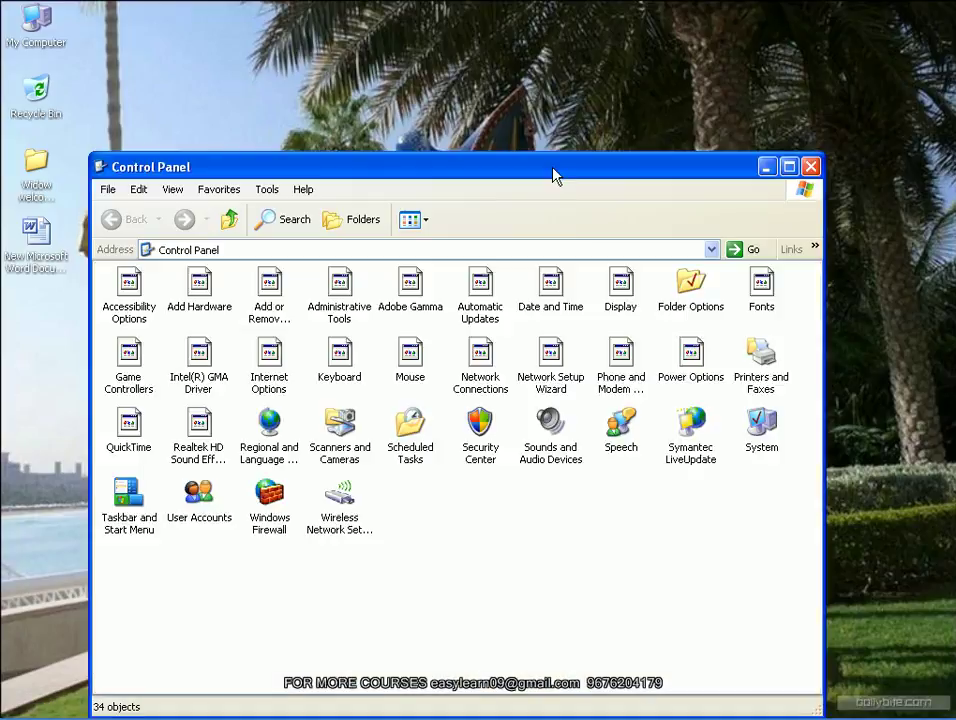
{"action": "left_click_drag", "start_coordinate": [553, 175], "coordinate": [553, 105]}
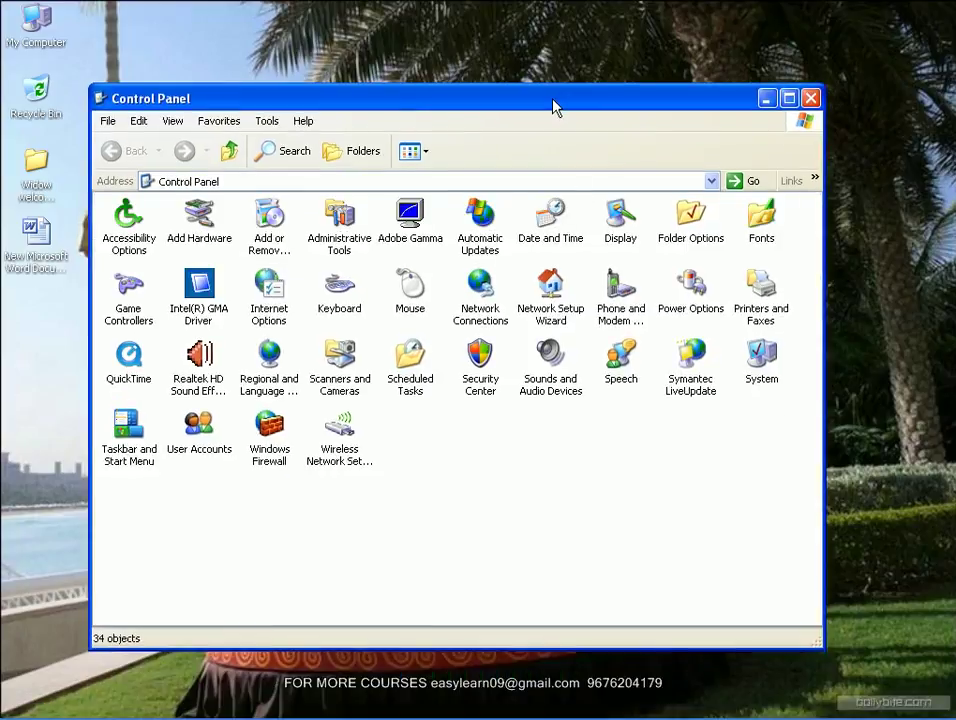
{"action": "double_click", "coordinate": [693, 296]}
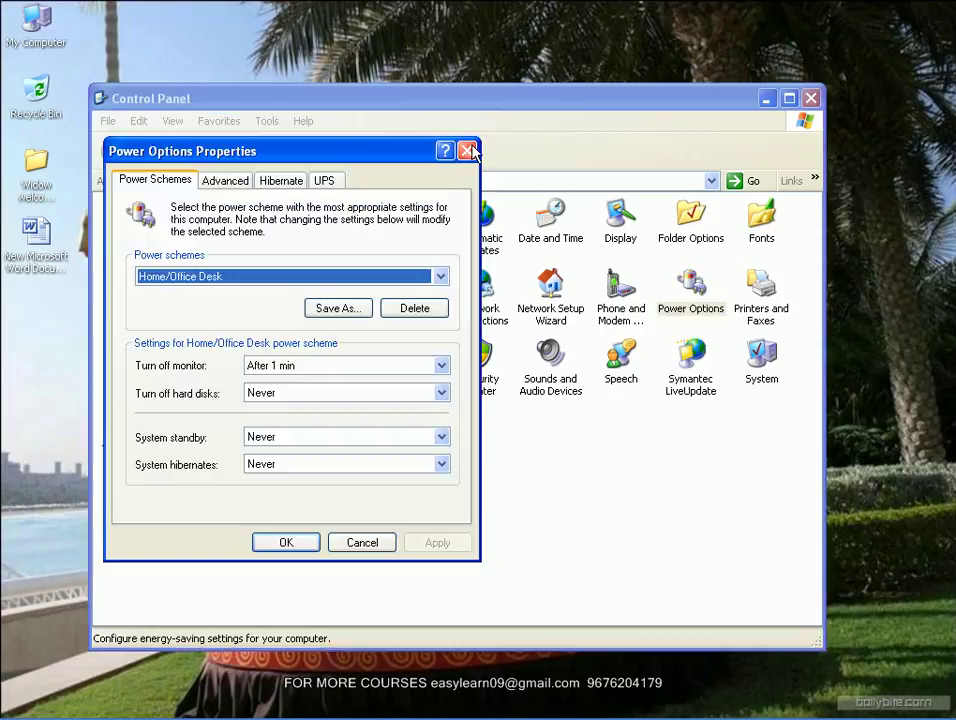
{"action": "left_click_drag", "start_coordinate": [342, 161], "coordinate": [349, 158]}
{"action": "left_click_drag", "start_coordinate": [457, 52], "coordinate": [431, 71]}
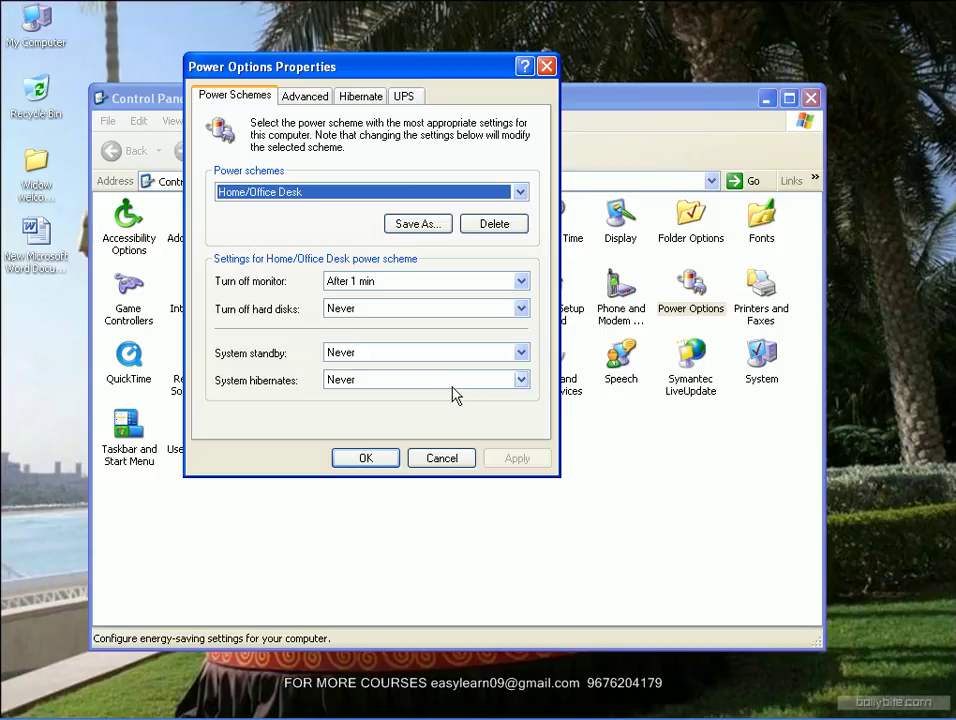
Turn the advanced power option "Always show icon on the taskbar" off and on again, confirm, and close the Control Panel
{"action": "left_click", "coordinate": [310, 106]}
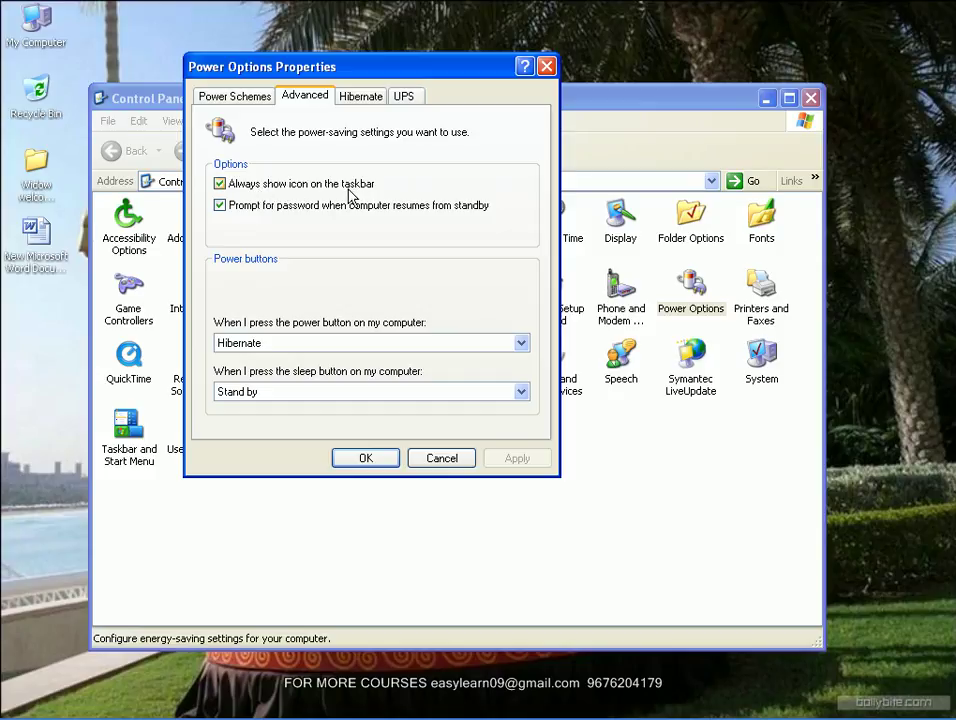
{"action": "left_click", "coordinate": [219, 184]}
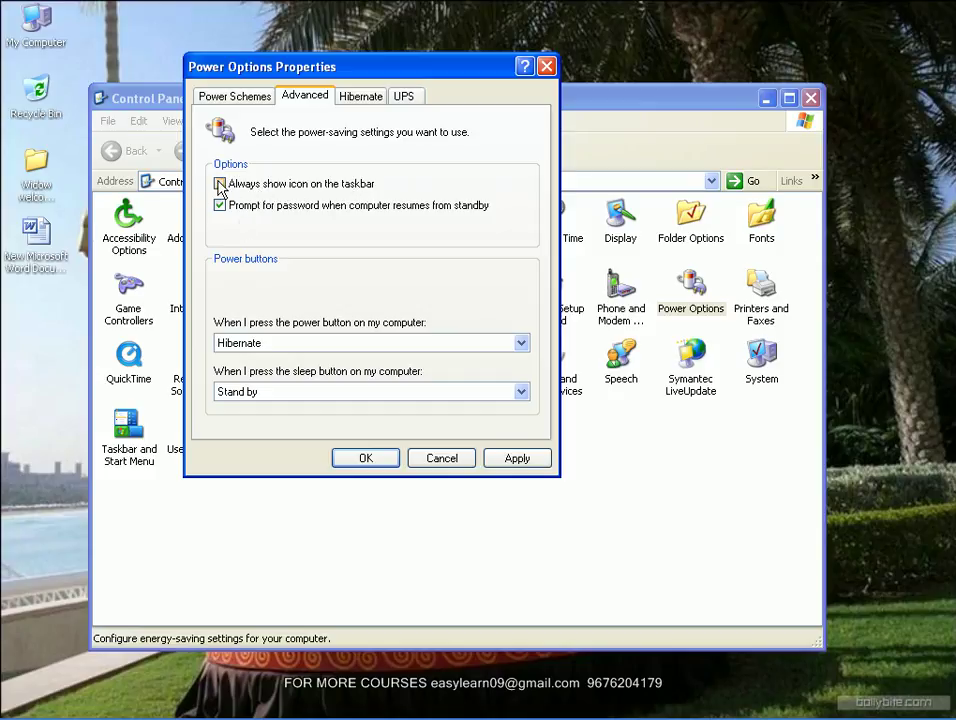
{"action": "left_click", "coordinate": [219, 184]}
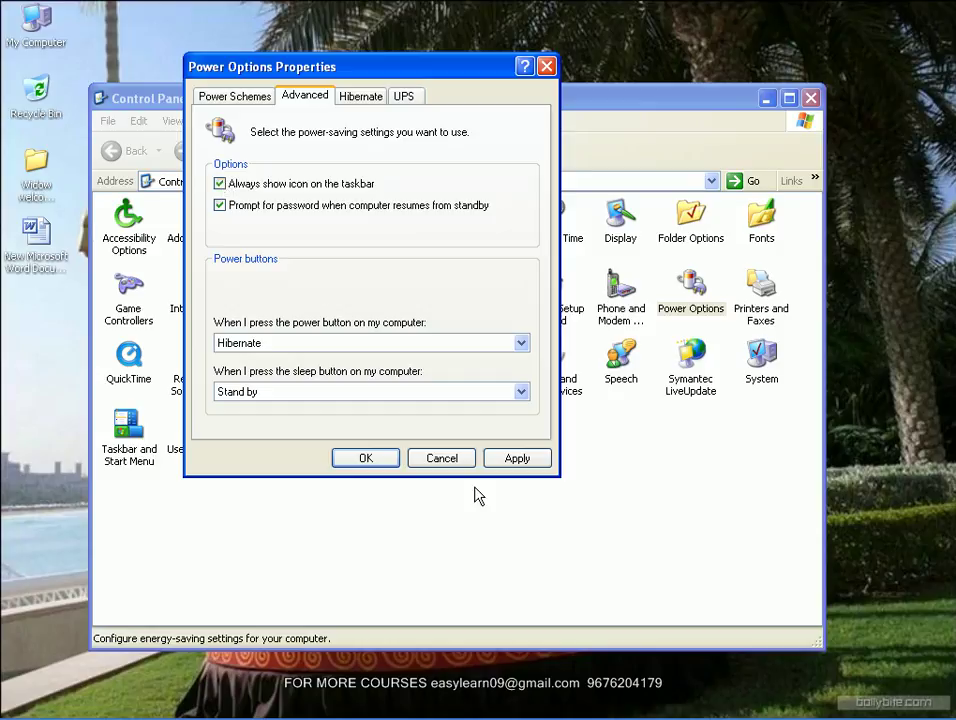
{"action": "left_click", "coordinate": [386, 463]}
{"action": "left_click", "coordinate": [810, 98]}
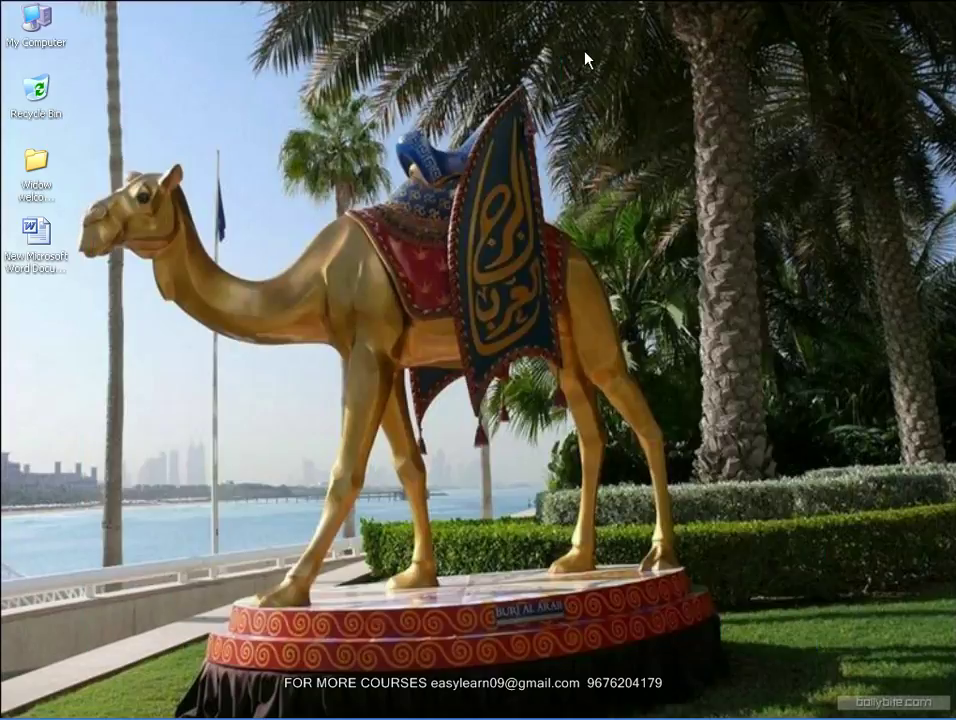
Open the Power Options properties from the taskbar's notification area, view the power scheme settings, and close them
{"action": "mouse_move", "coordinate": [873, 712]}
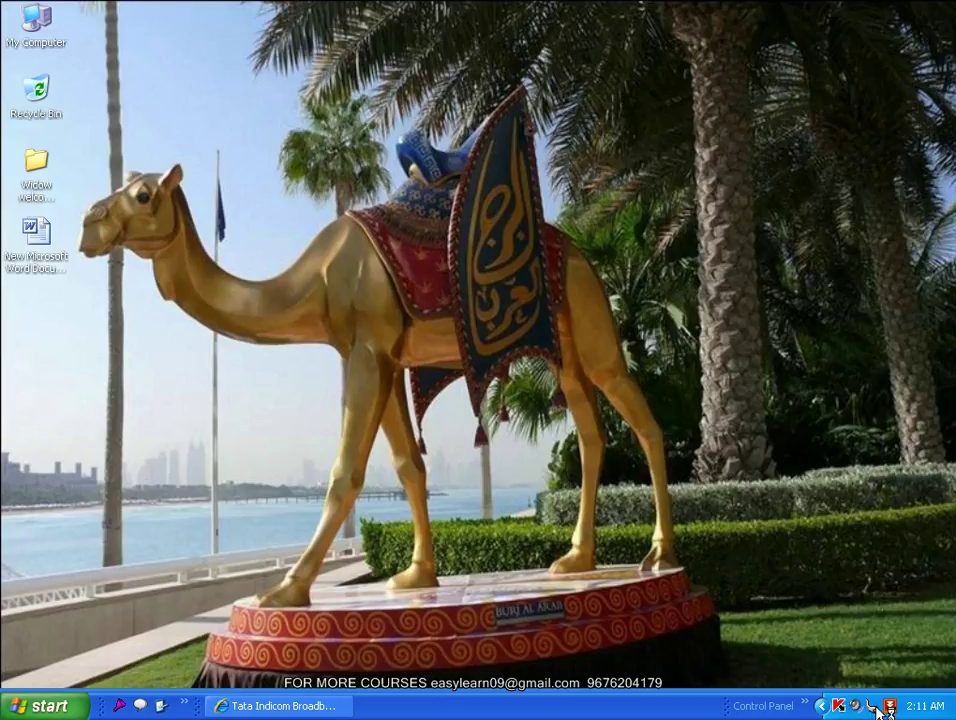
{"action": "double_click", "coordinate": [877, 708]}
{"action": "left_click_drag", "start_coordinate": [414, 188], "coordinate": [503, 128]}
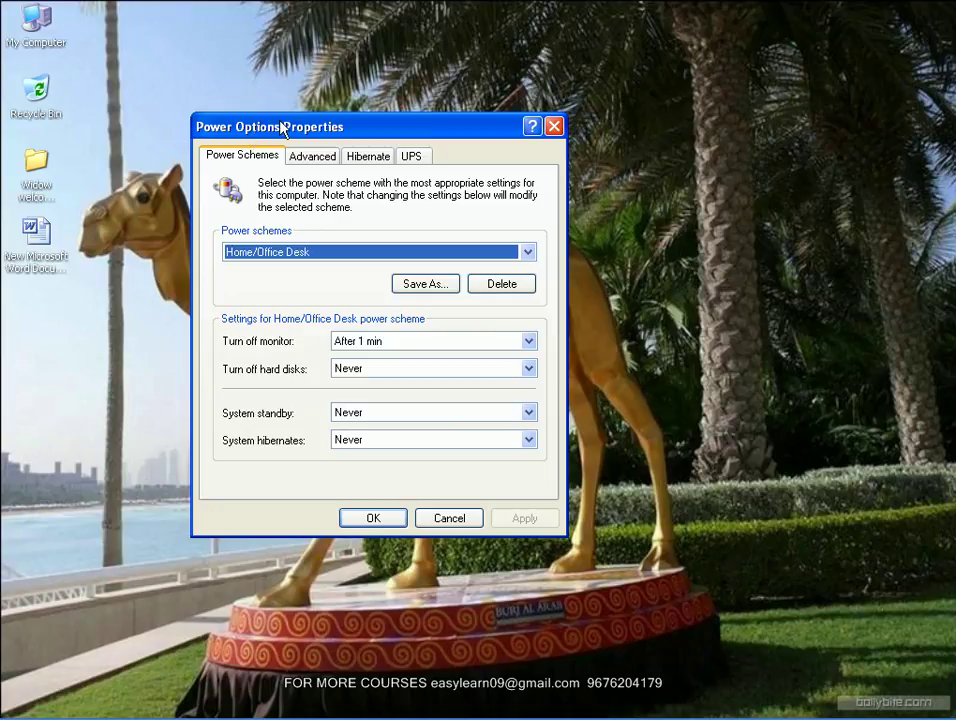
{"action": "left_click", "coordinate": [553, 128]}
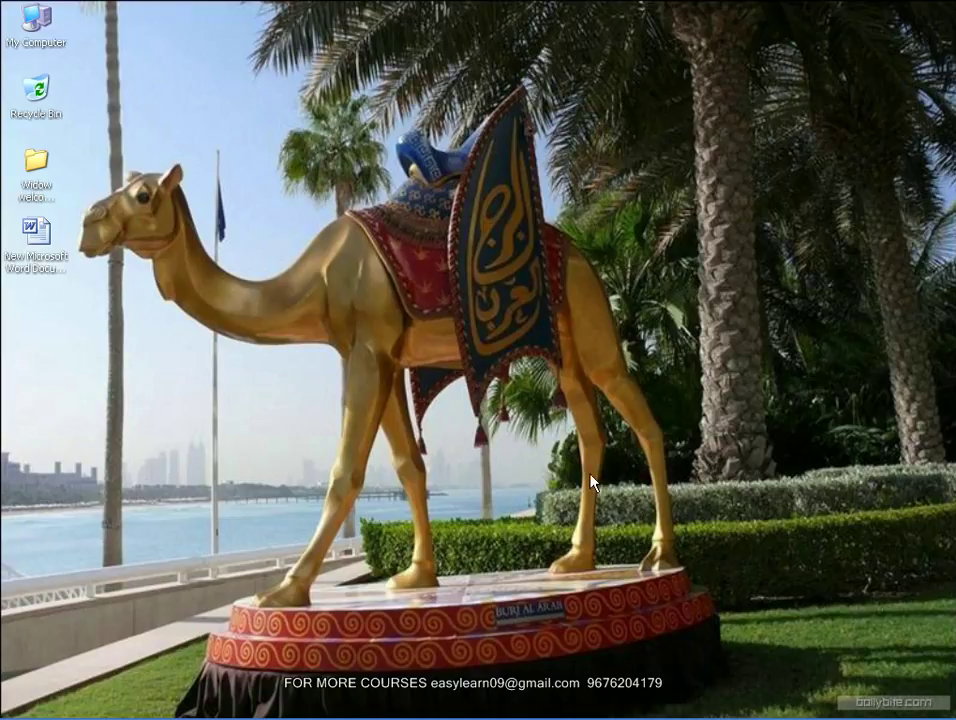
Reopen the Control Panel, view its Date and Time properties, and close the dialog
{"action": "mouse_move", "coordinate": [293, 716]}
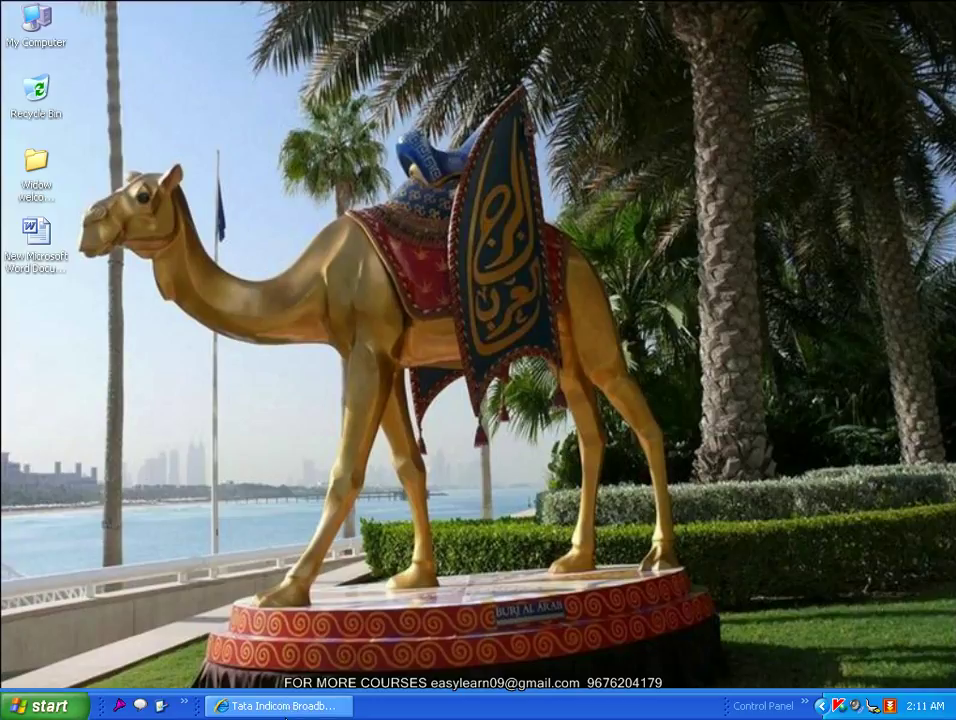
{"action": "left_click", "coordinate": [162, 707]}
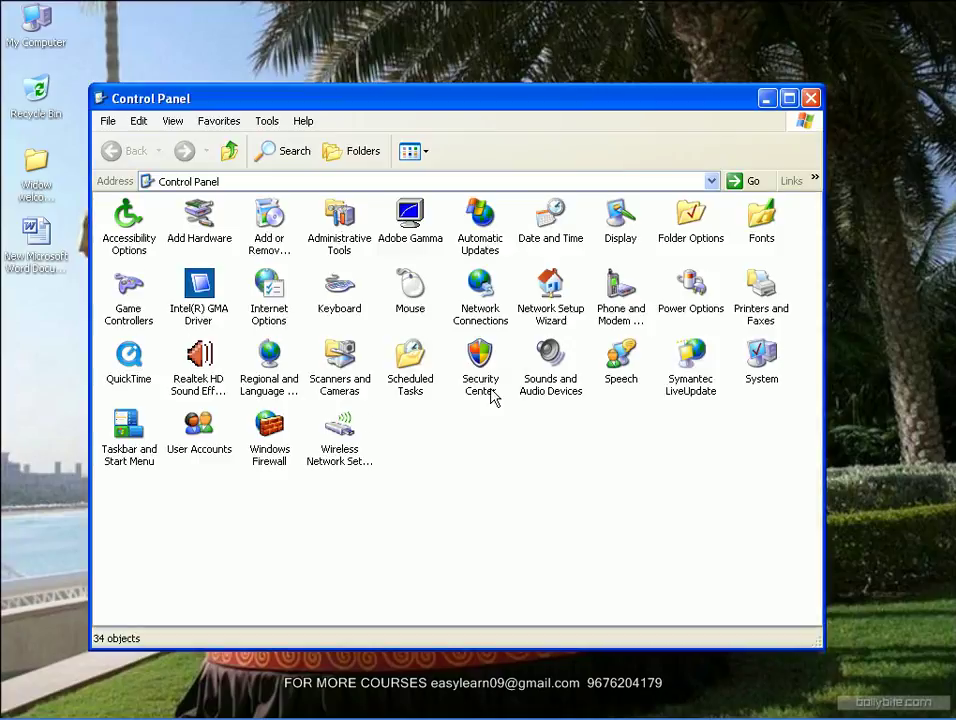
{"action": "double_click", "coordinate": [552, 218]}
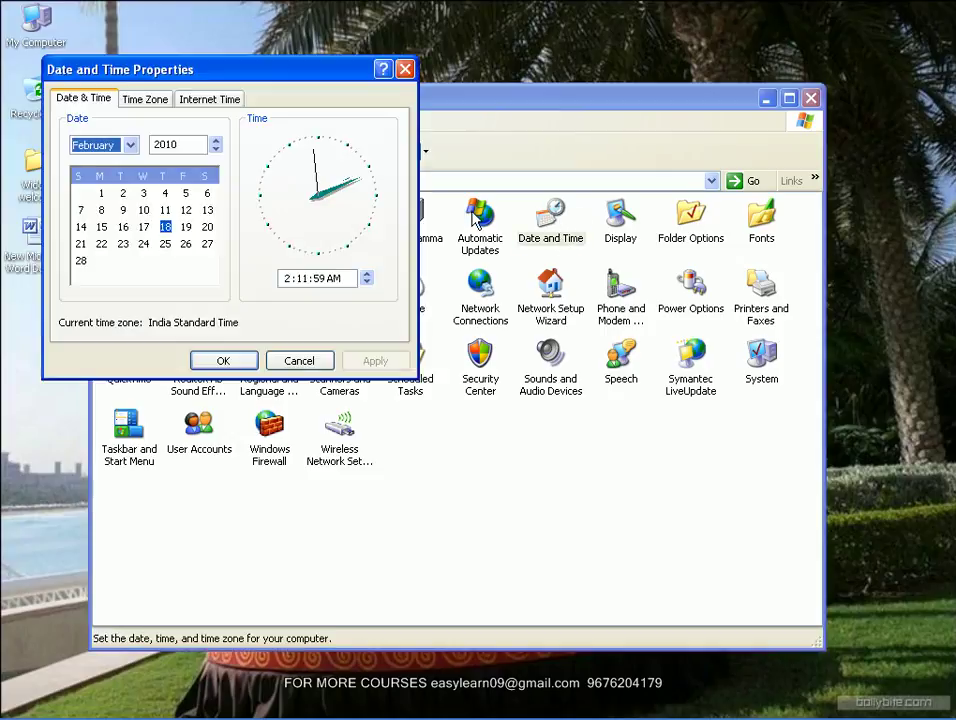
{"action": "left_click_drag", "start_coordinate": [308, 83], "coordinate": [435, 96]}
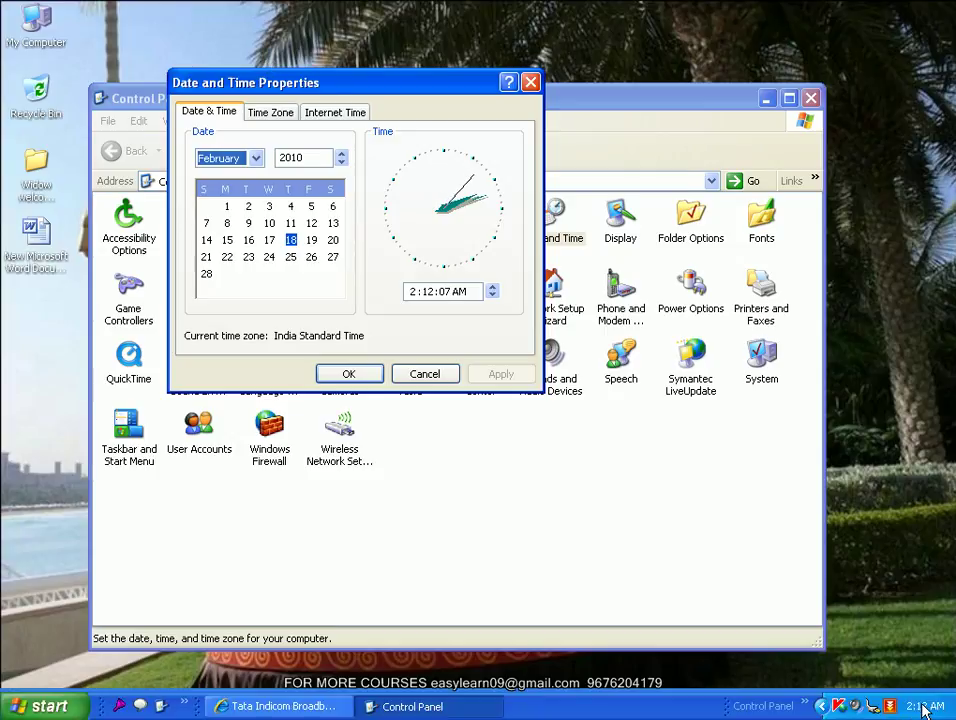
{"action": "left_click", "coordinate": [530, 82]}
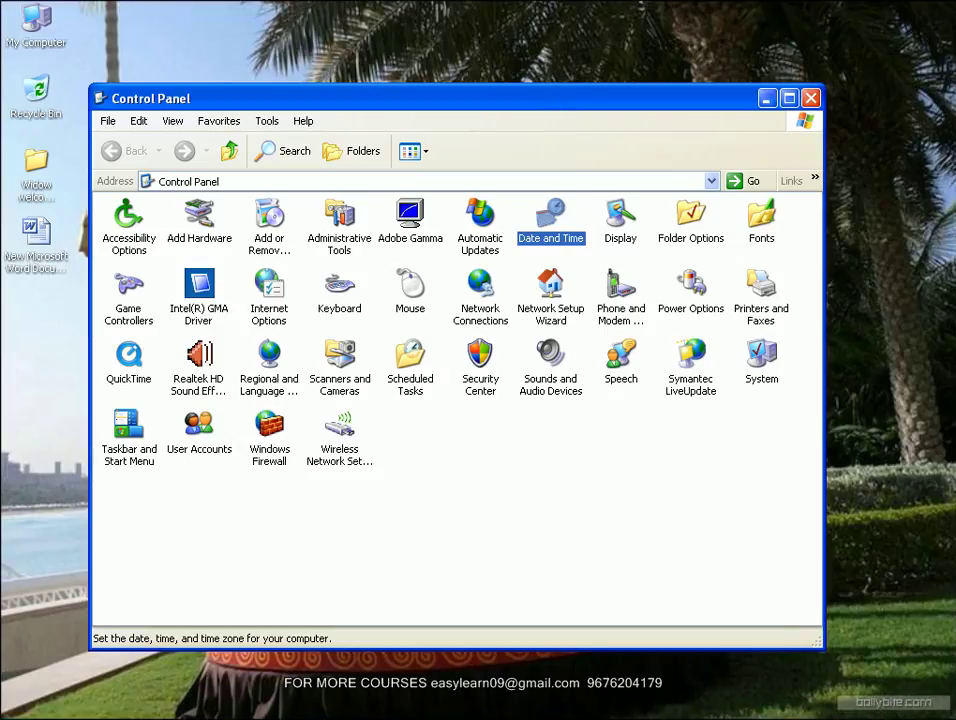
View the same Date and Time properties through the taskbar clock and close the dialog
{"action": "double_click", "coordinate": [924, 705]}
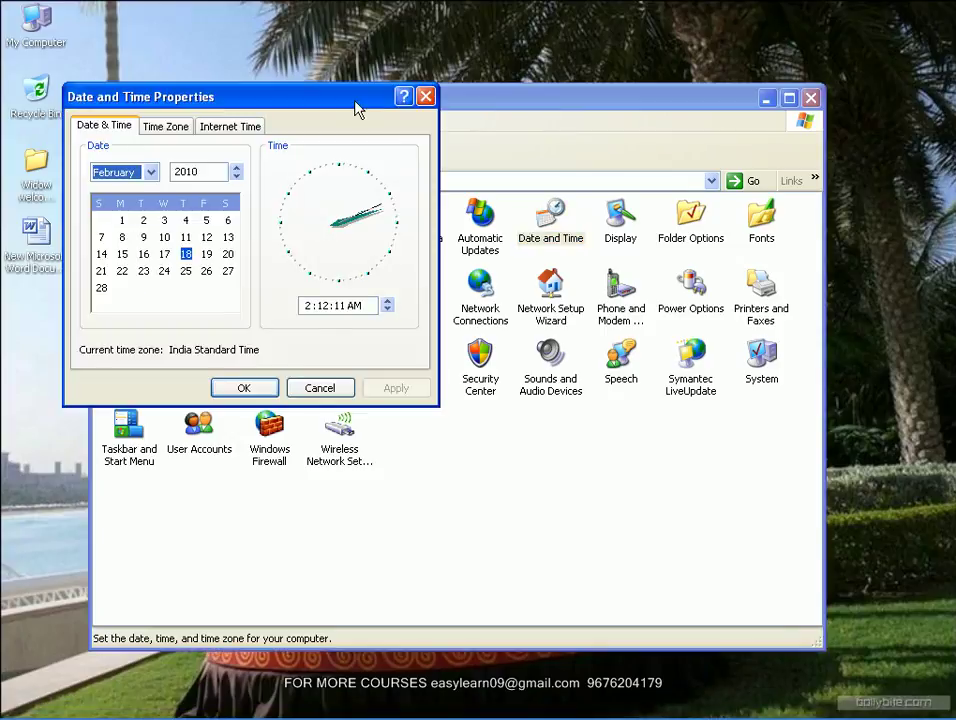
{"action": "left_click_drag", "start_coordinate": [356, 102], "coordinate": [508, 40]}
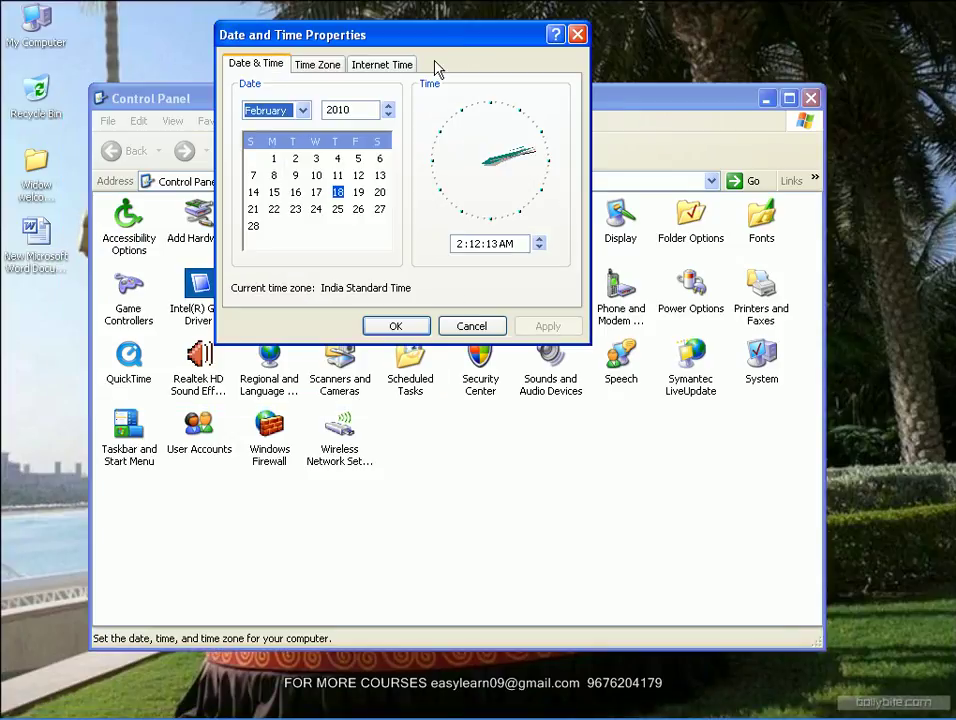
{"action": "left_click", "coordinate": [578, 36]}
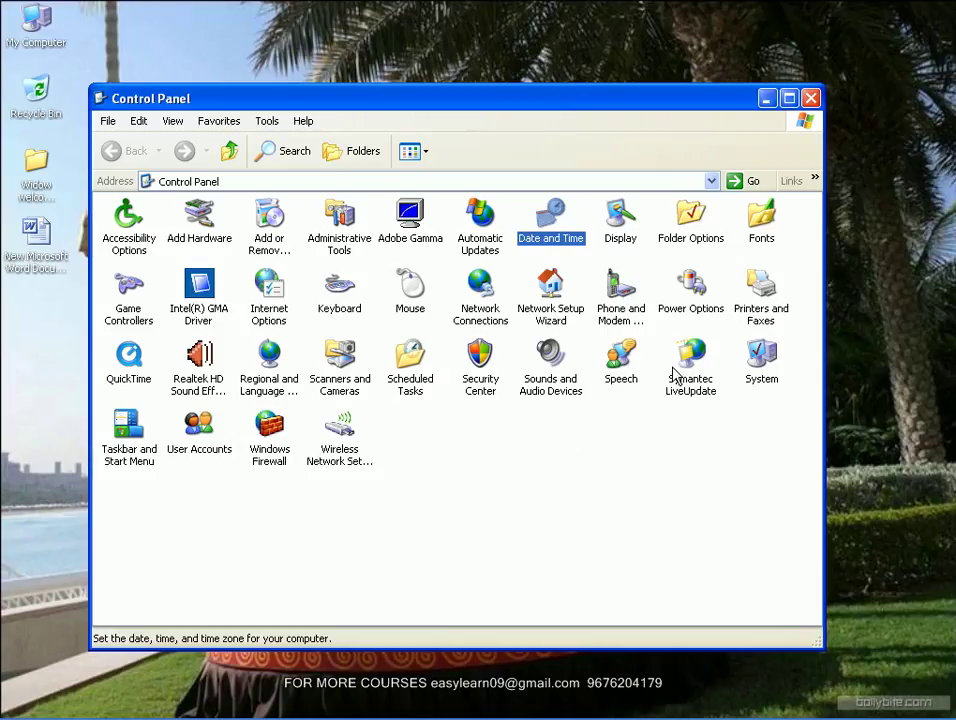
View the general System Properties through the Control Panel's System item and close the dialog
{"action": "left_click", "coordinate": [765, 377]}
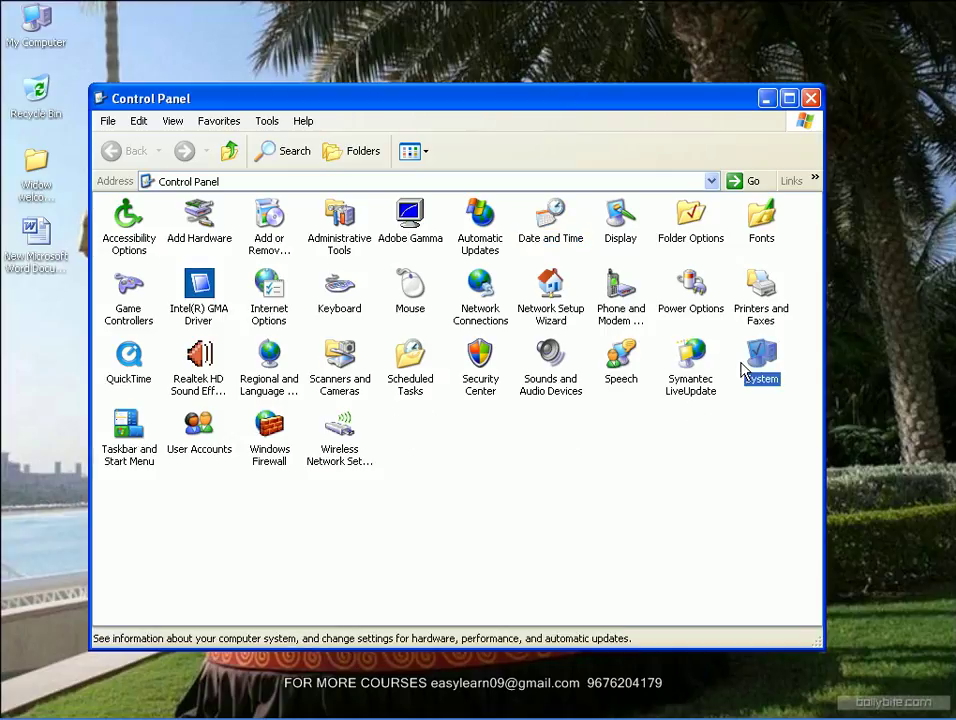
{"action": "double_click", "coordinate": [770, 367]}
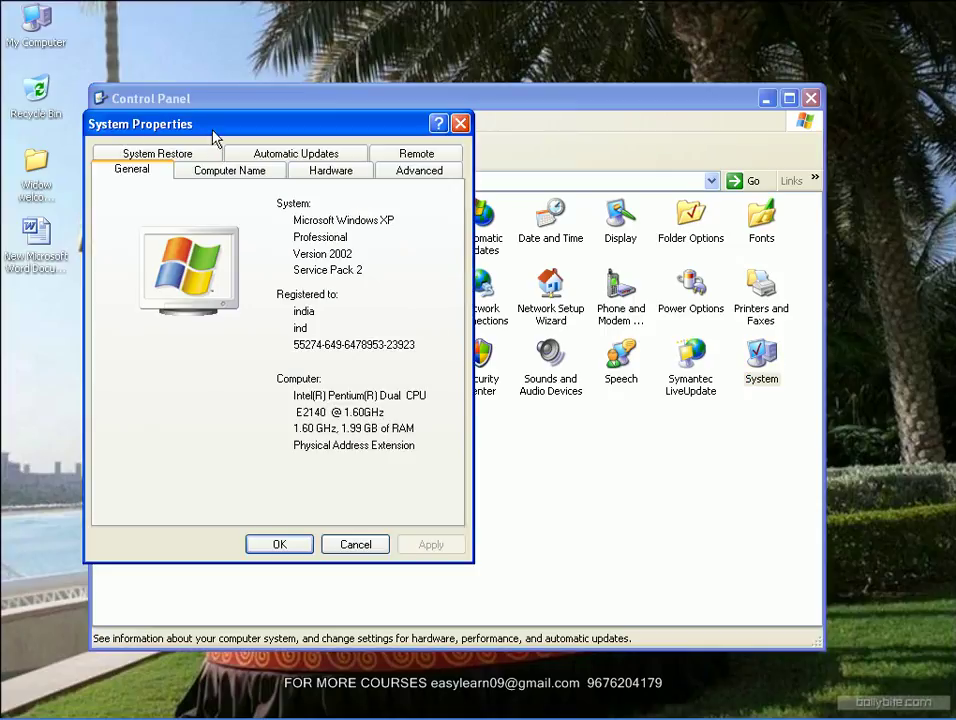
{"action": "left_click", "coordinate": [460, 123]}
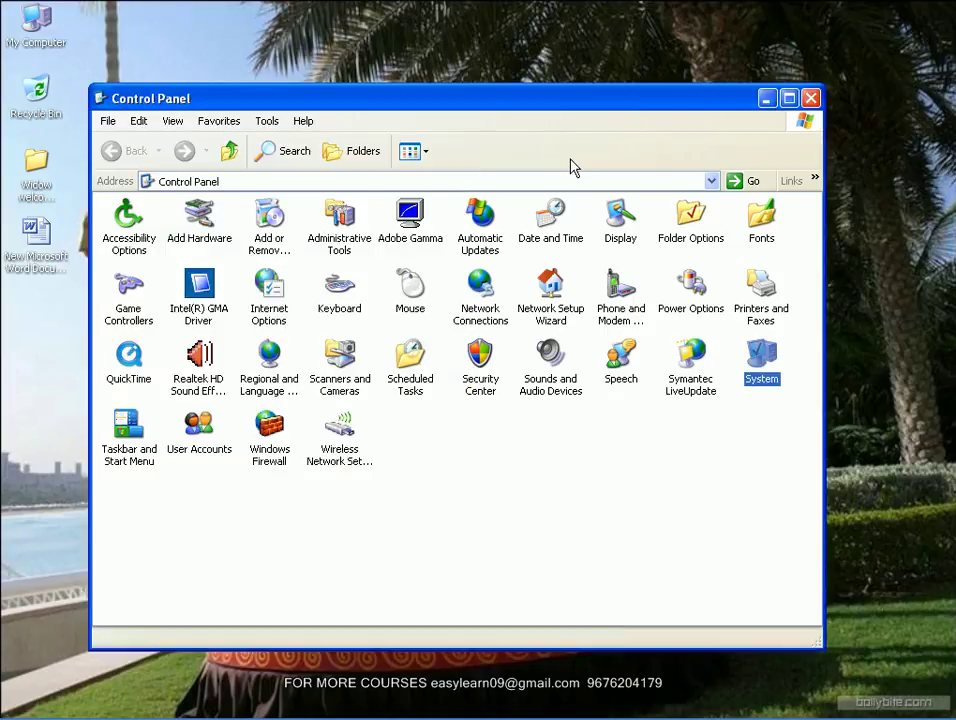
Move the Control Panel window away from the desktop icons, view the same System Properties through My Computer's properties, and close them
{"action": "left_click_drag", "start_coordinate": [386, 101], "coordinate": [468, 106]}
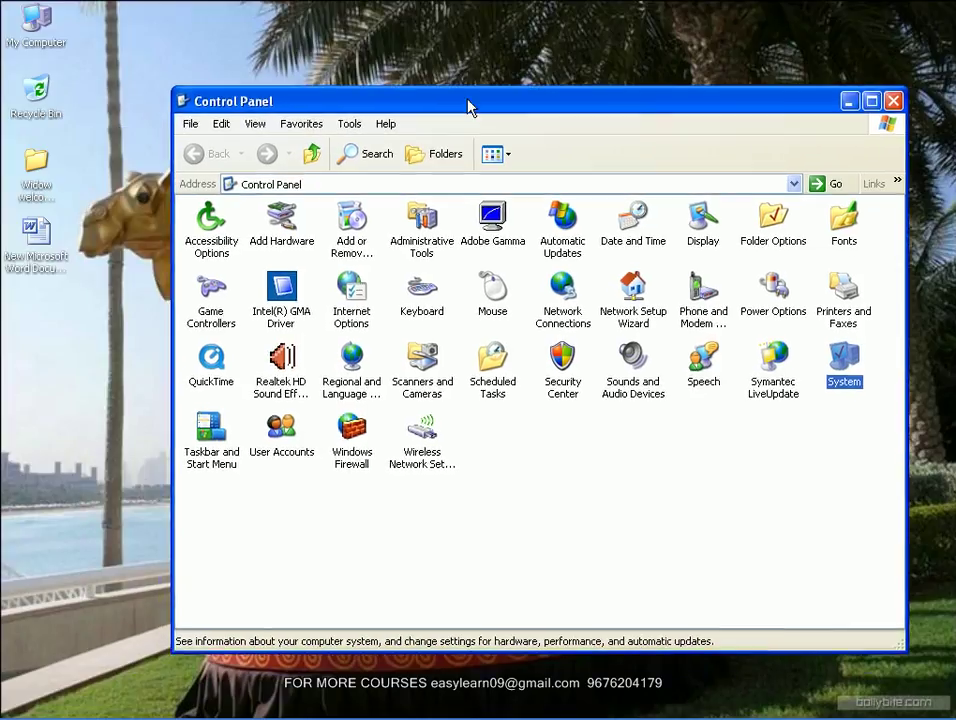
{"action": "left_click", "coordinate": [30, 20]}
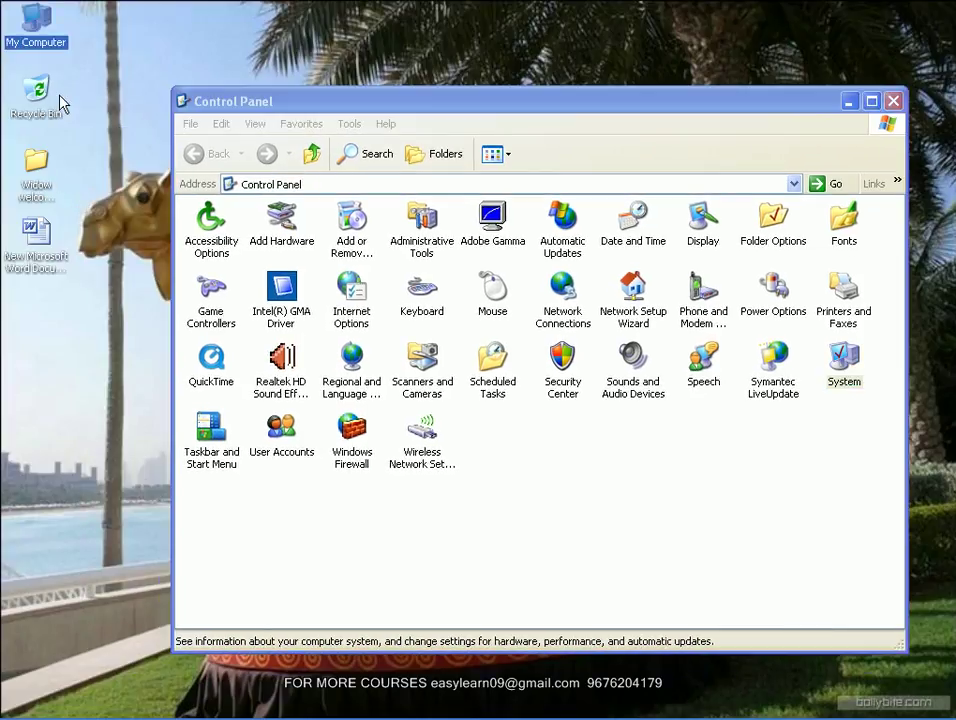
{"action": "right_click", "coordinate": [35, 20]}
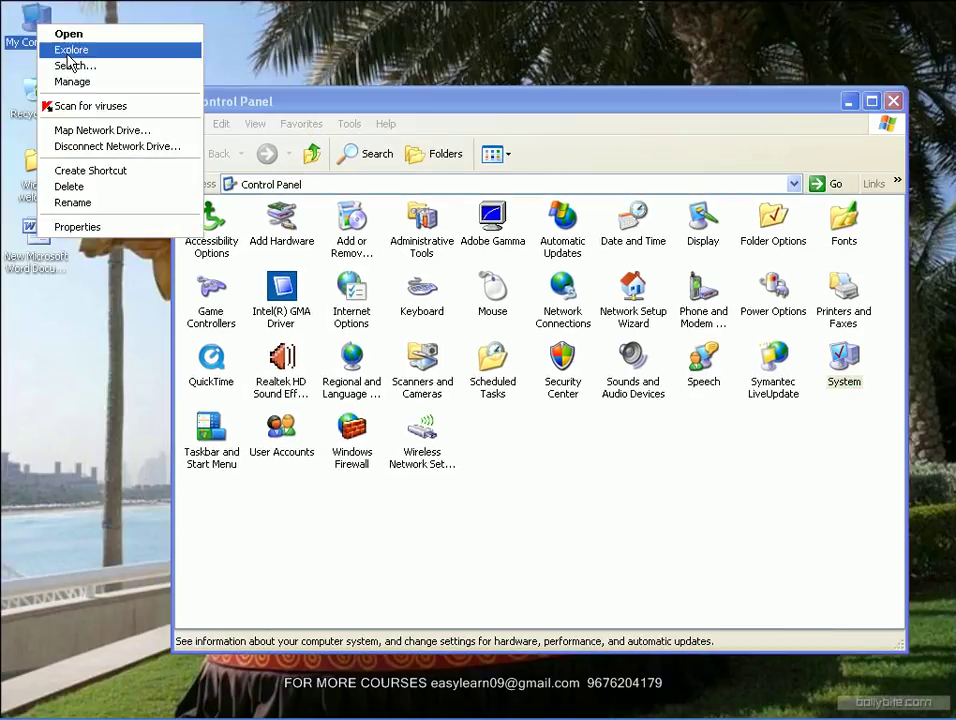
{"action": "left_click", "coordinate": [95, 227]}
{"action": "left_click_drag", "start_coordinate": [189, 183], "coordinate": [165, 148]}
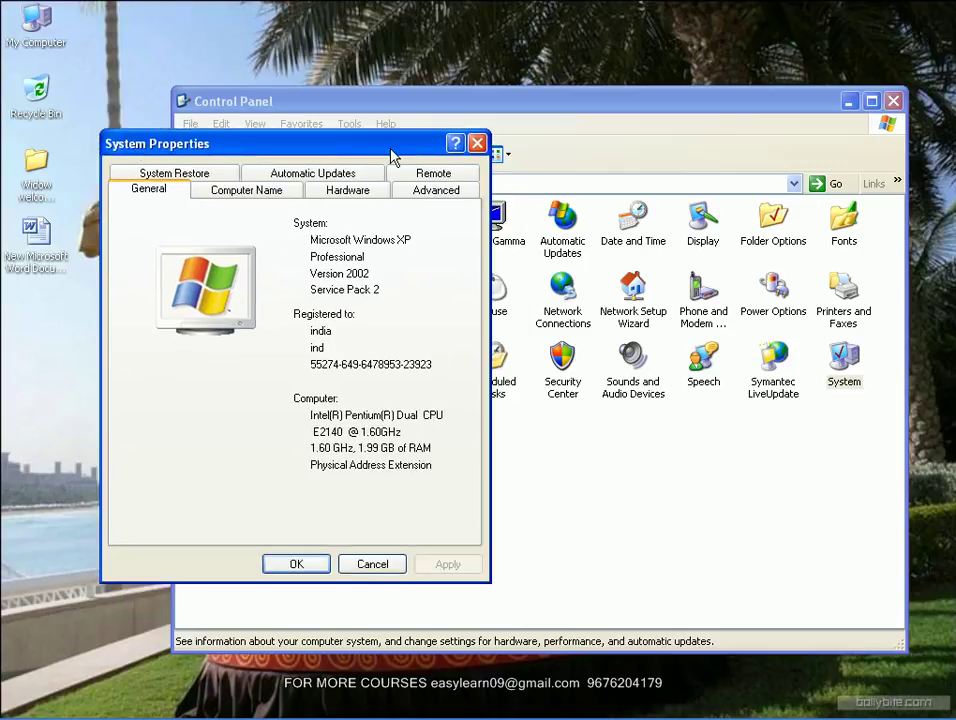
{"action": "left_click", "coordinate": [477, 143]}
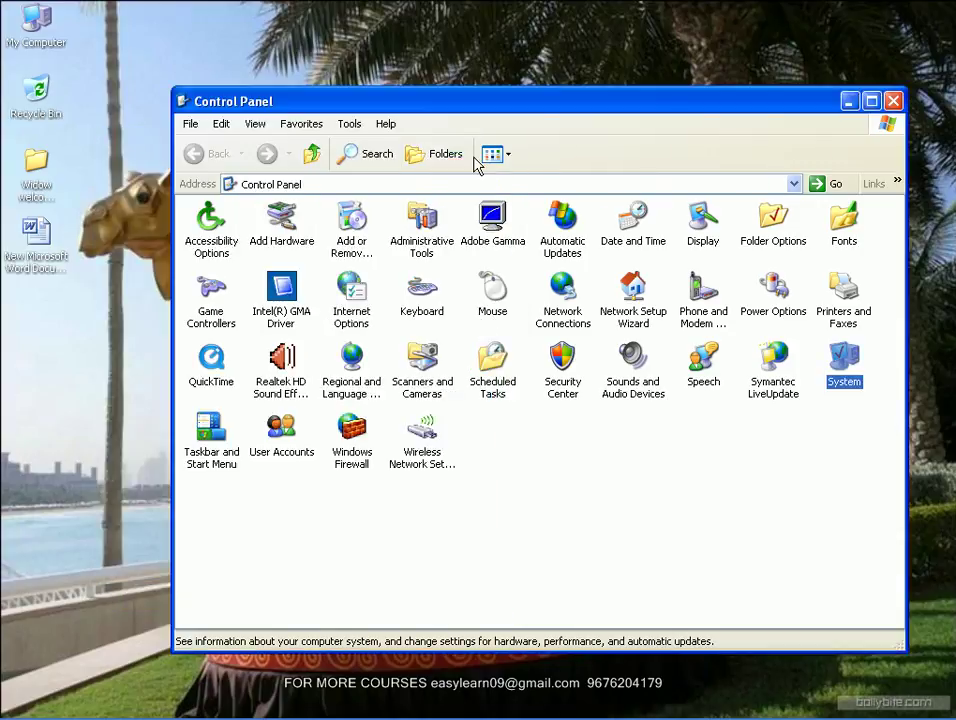
Select the Sounds and Audio Devices item in the Control Panel
{"action": "left_click", "coordinate": [639, 360]}
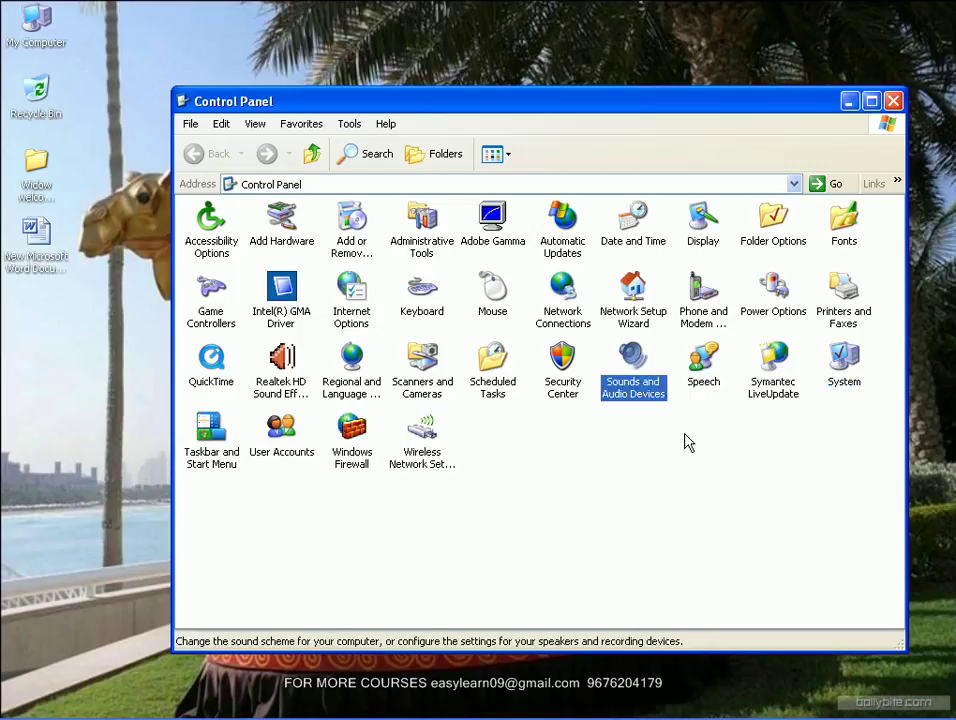